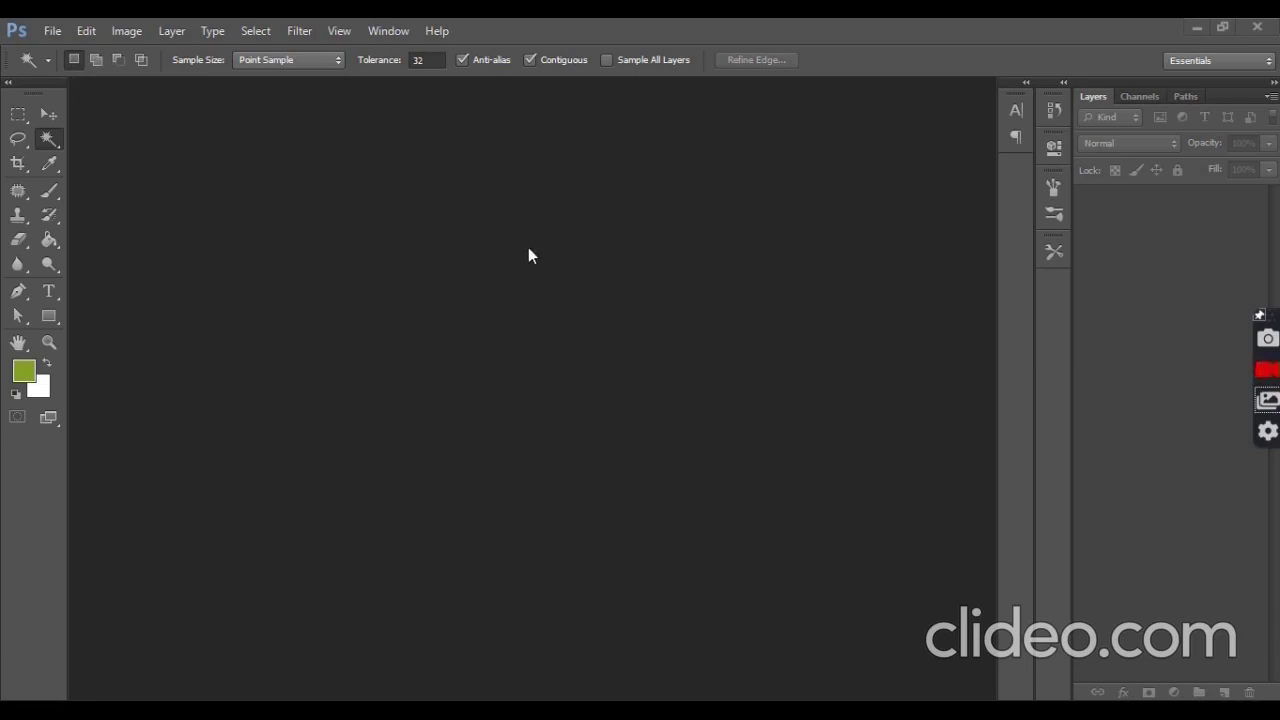
Step: Create a new document named 'new', 500 × 500 pixels, with a white background
click(50, 33)
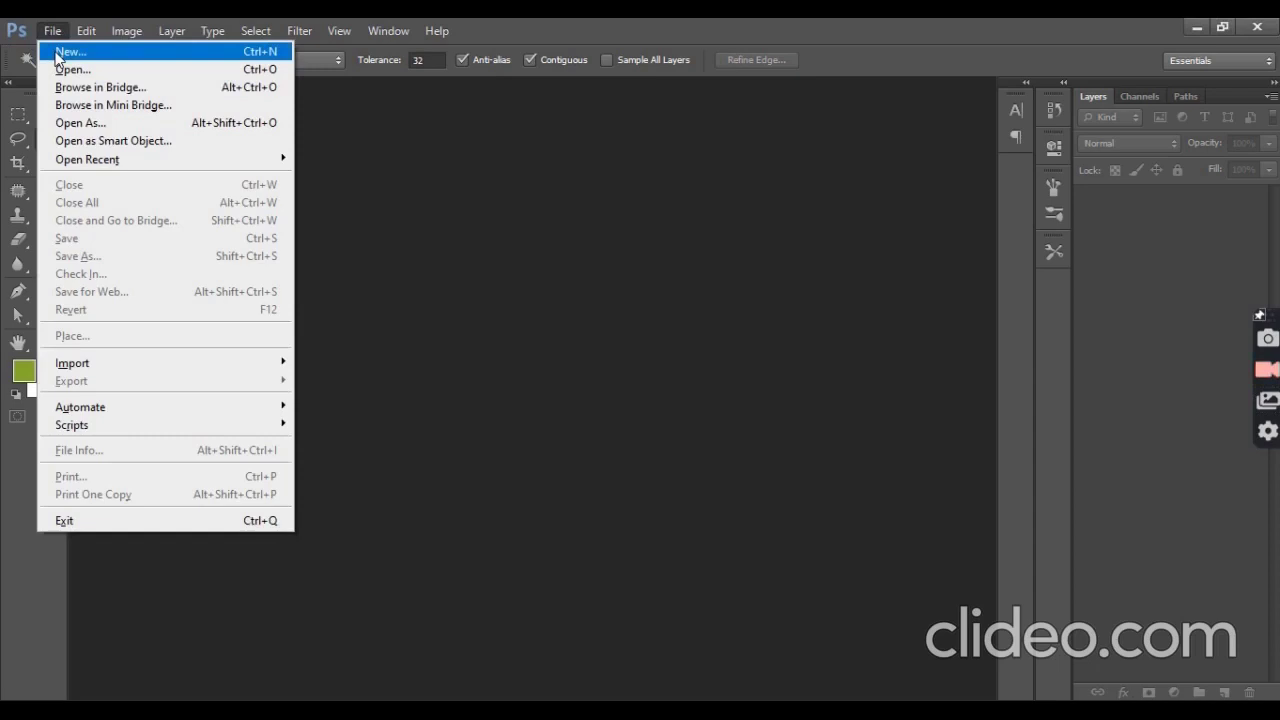
click(57, 58)
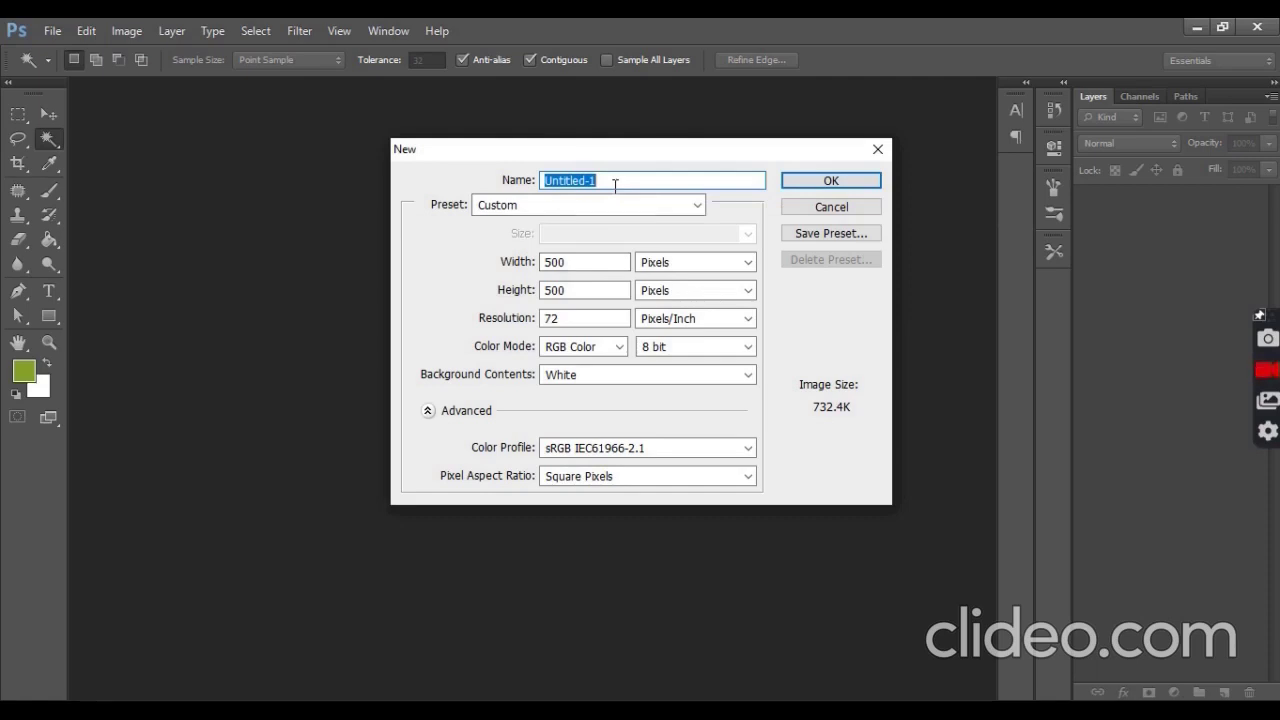
text(new)
click(590, 262)
drag(562, 262, 543, 264)
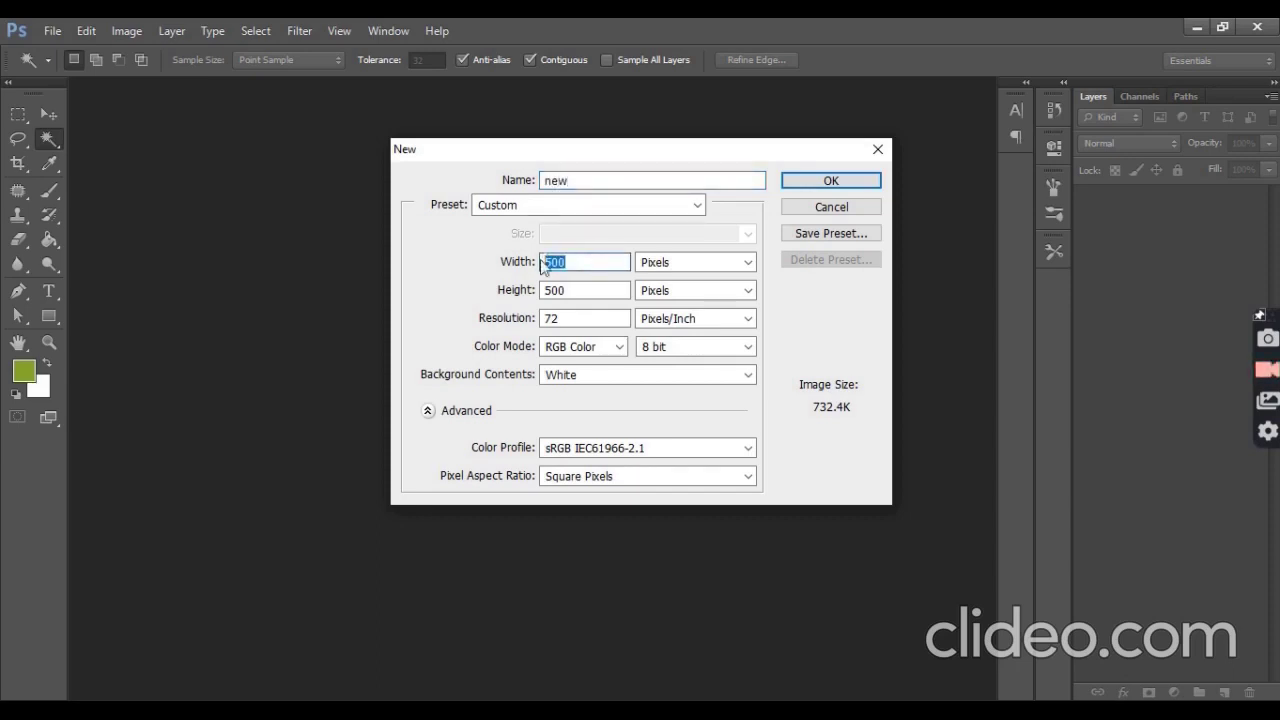
text(500)
click(585, 290)
drag(562, 290, 540, 292)
text(500)
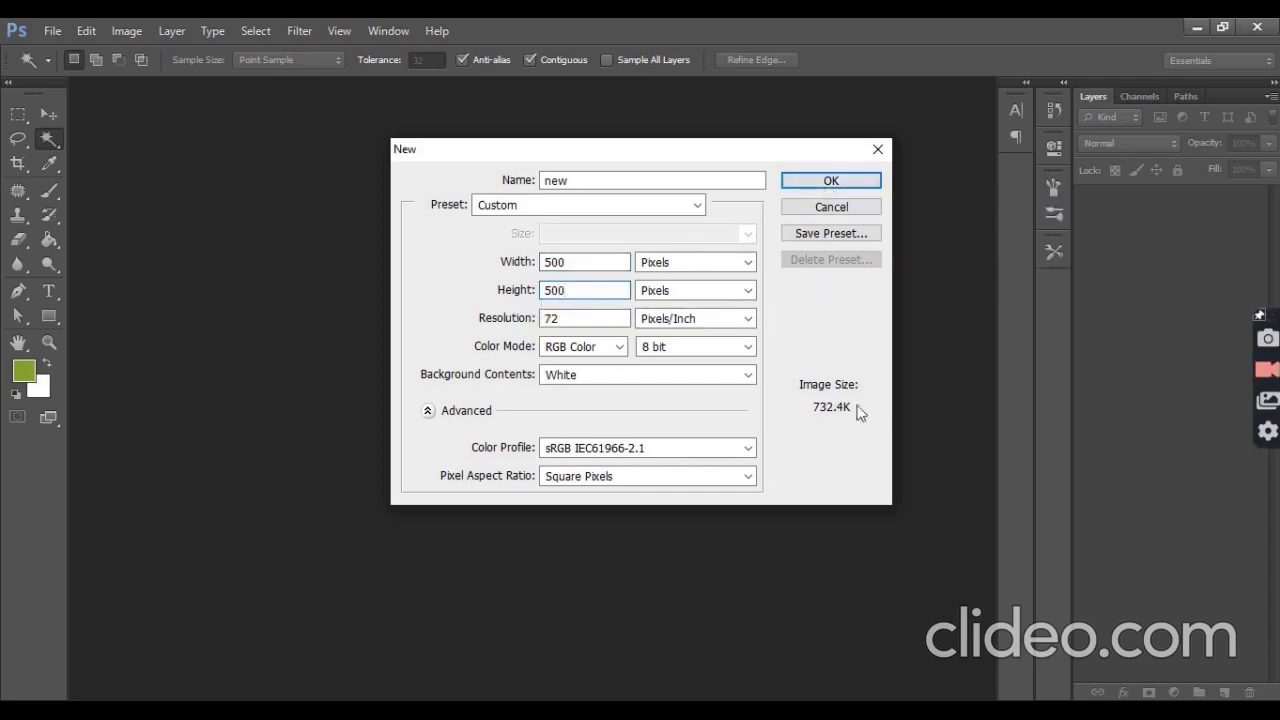
click(820, 180)
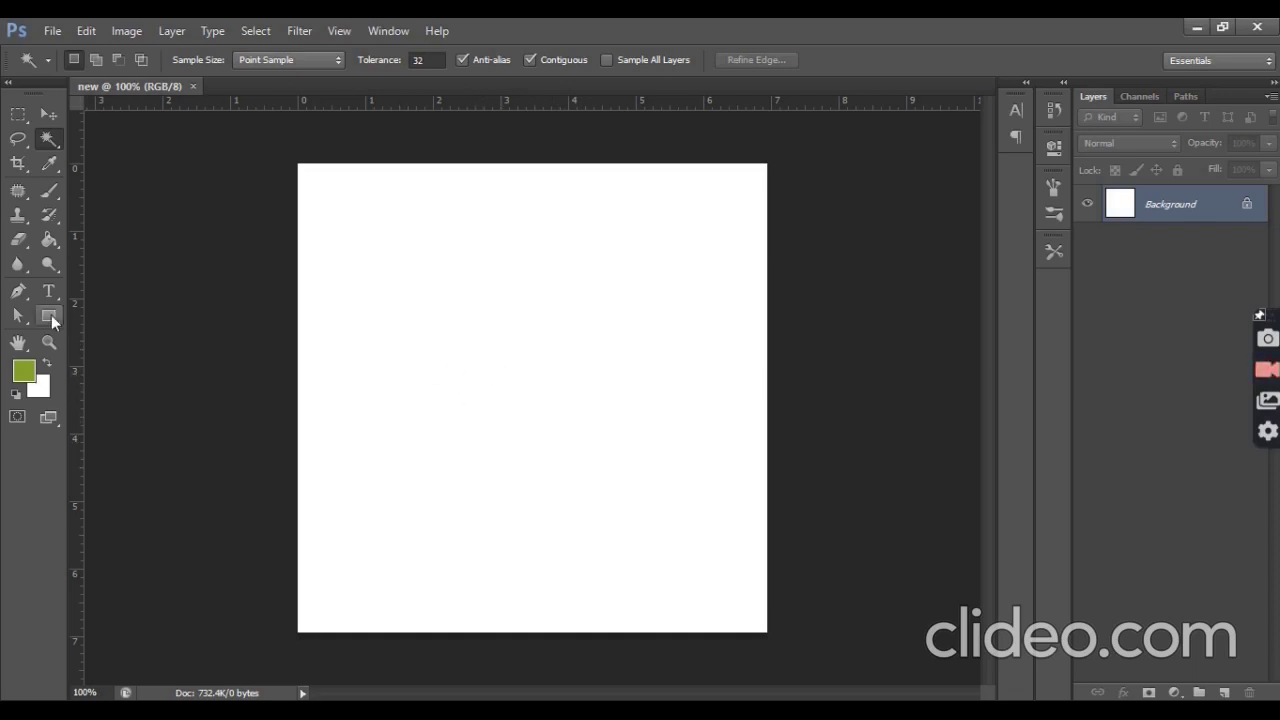
Step: Choose the Rectangle tool from the Tools panel
click(51, 315)
Step: Draw a green filled rectangle and move it slightly down and to the right
drag(366, 250, 658, 471)
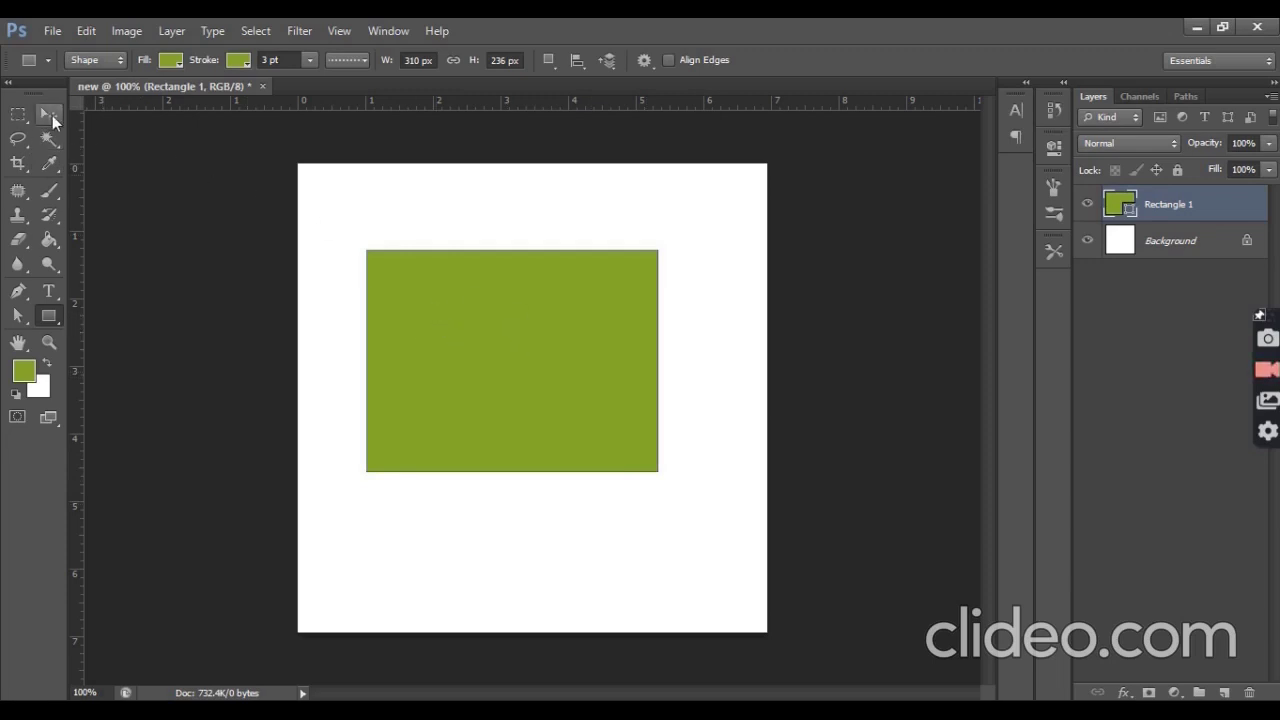
click(48, 115)
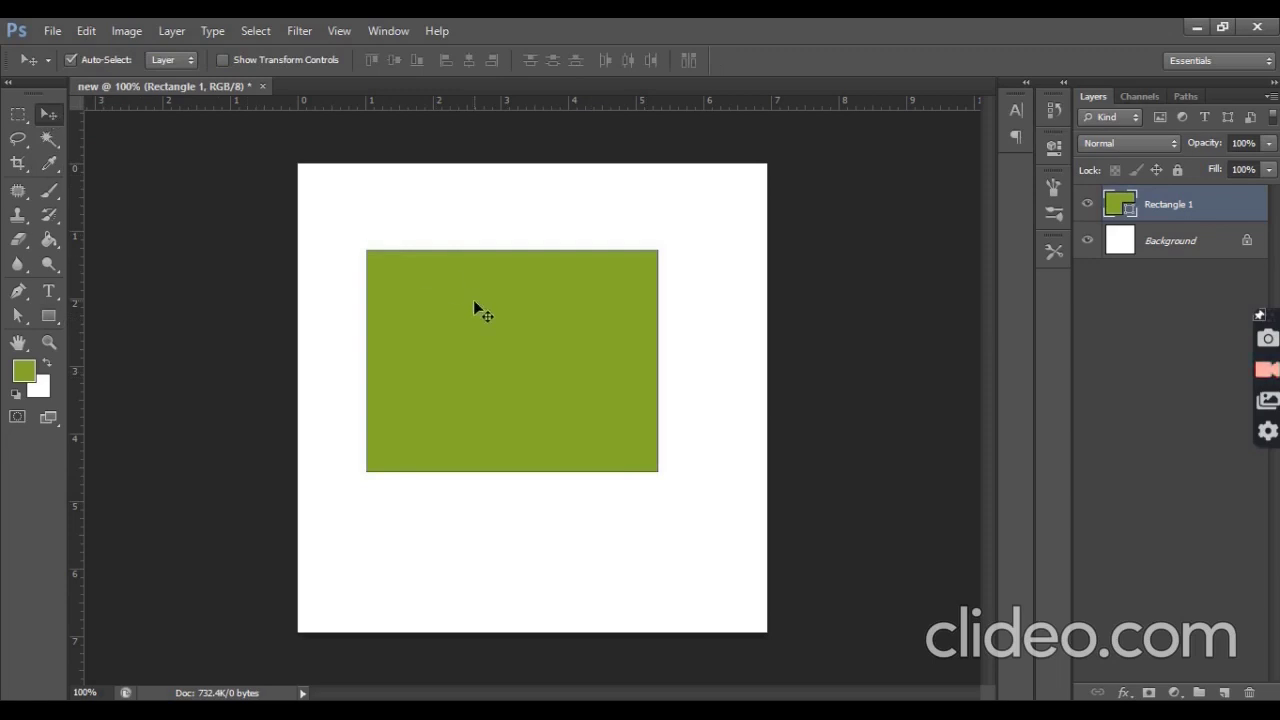
mouse_move(472, 313)
mouse_down()
mouse_move(453, 271)
mouse_move(517, 260)
mouse_move(528, 496)
mouse_move(597, 469)
mouse_move(551, 343)
mouse_move(456, 330)
mouse_move(420, 417)
mouse_move(506, 377)
mouse_move(460, 316)
mouse_move(486, 311)
mouse_move(491, 403)
mouse_move(549, 412)
mouse_move(567, 357)
mouse_move(570, 369)
mouse_move(501, 326)
mouse_move(540, 404)
mouse_up()
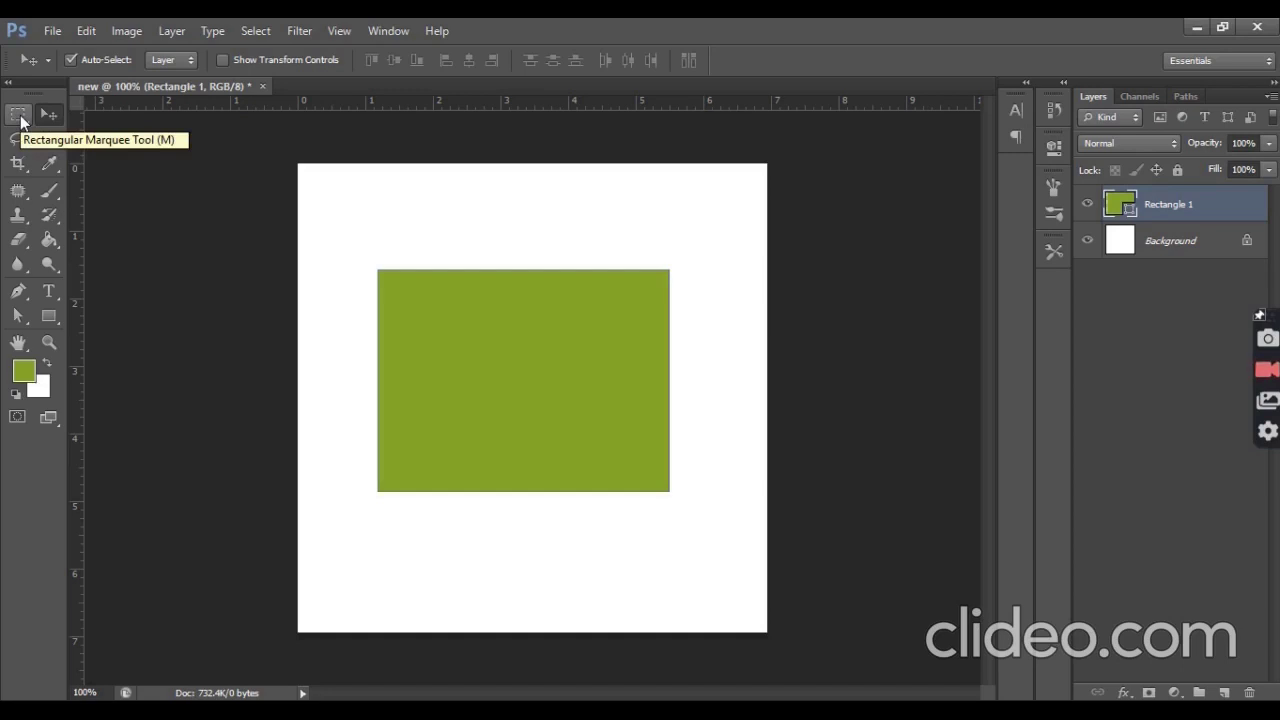
Step: Rasterize the Rectangle 1 shape layer from its layer context menu
click(18, 114)
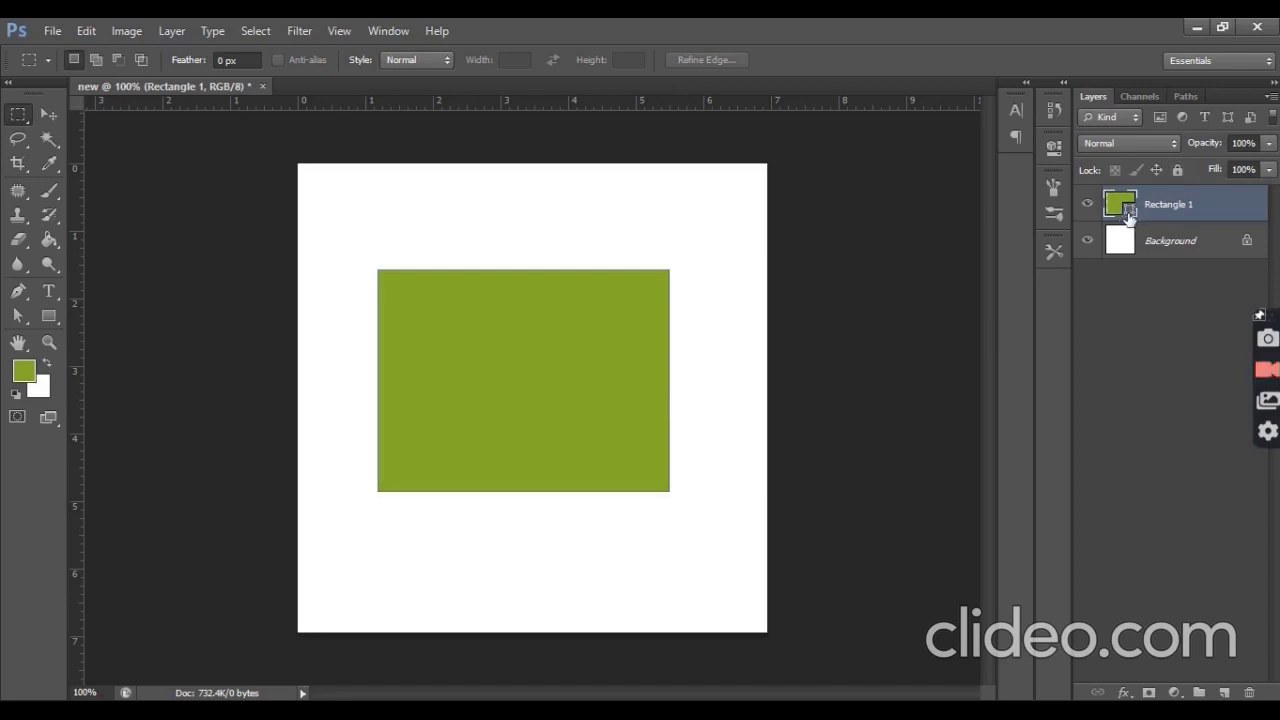
right_click(1202, 207)
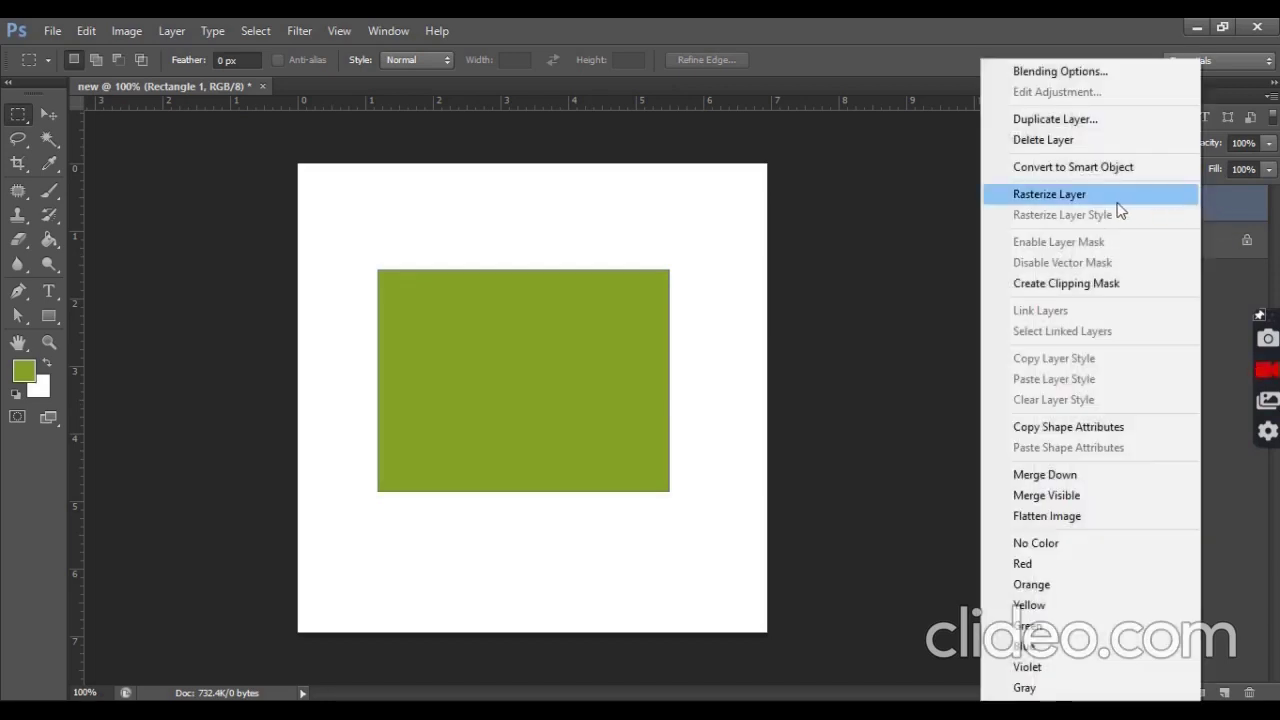
click(1057, 203)
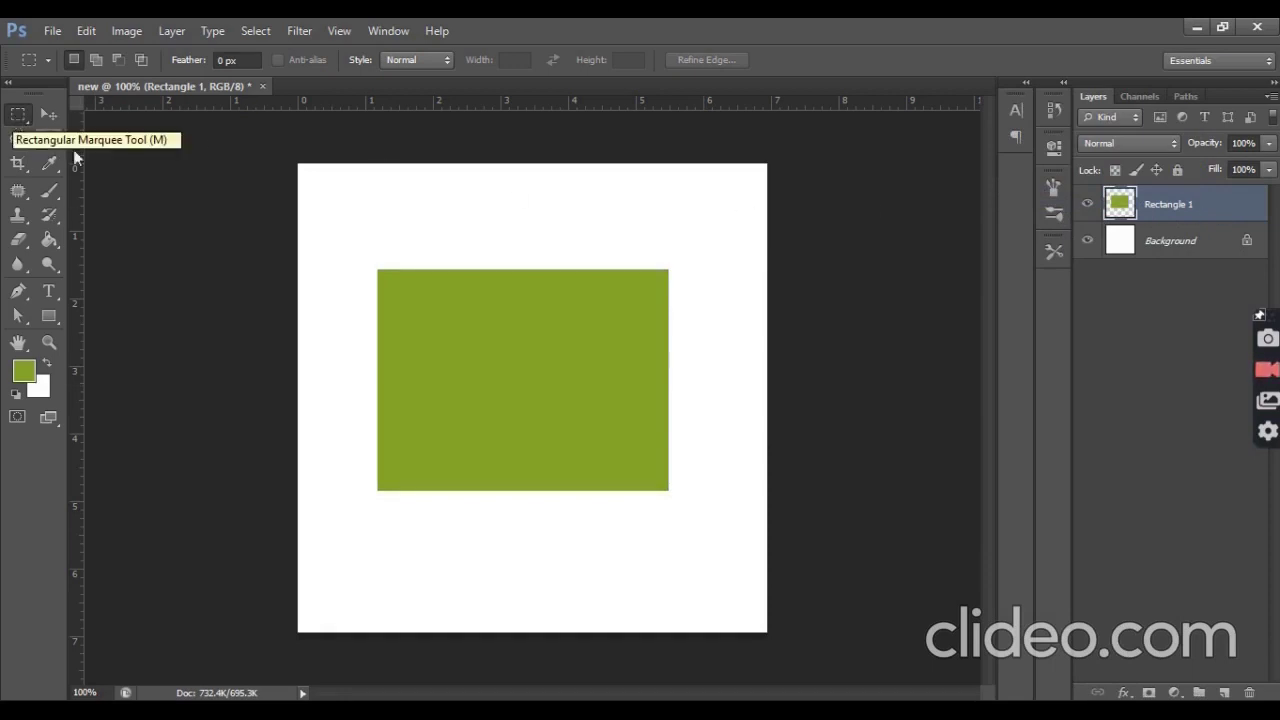
Step: Erase two marquee-selected strips from the green rectangle's left edge, deselecting after each
mouse_move(340, 249)
mouse_down()
mouse_move(389, 508)
mouse_move(416, 513)
mouse_up()
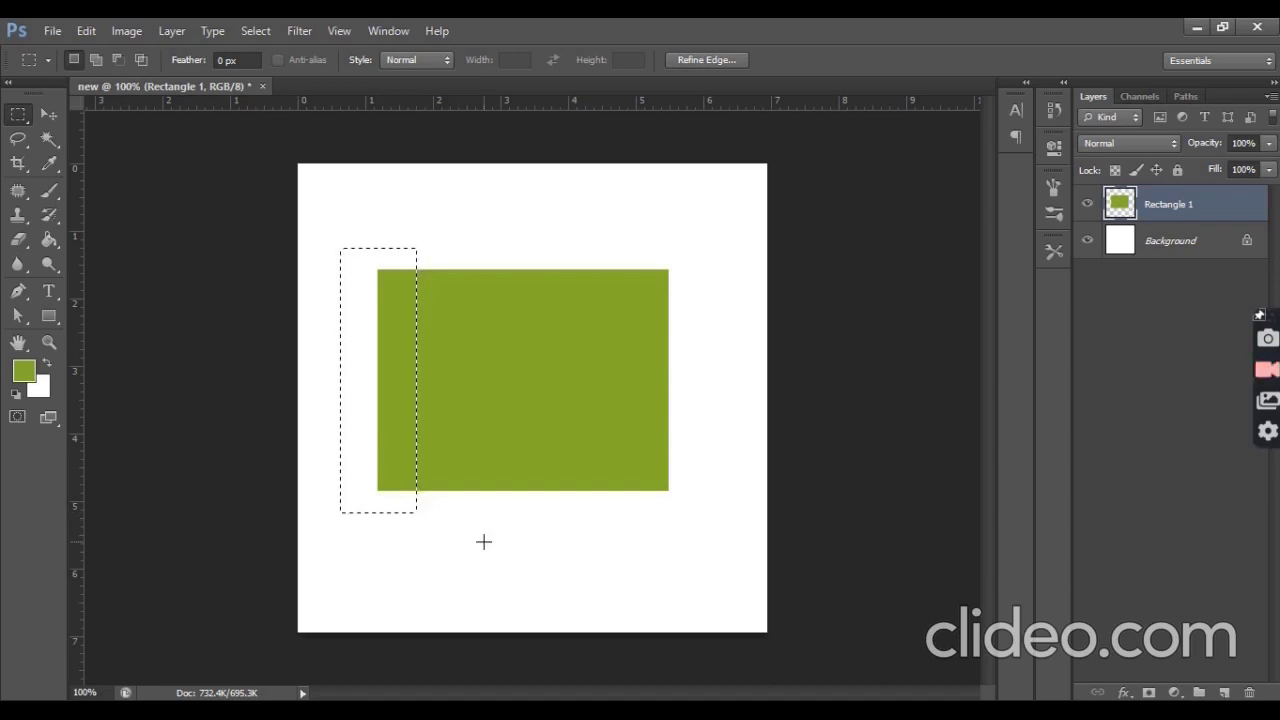
key(Delete)
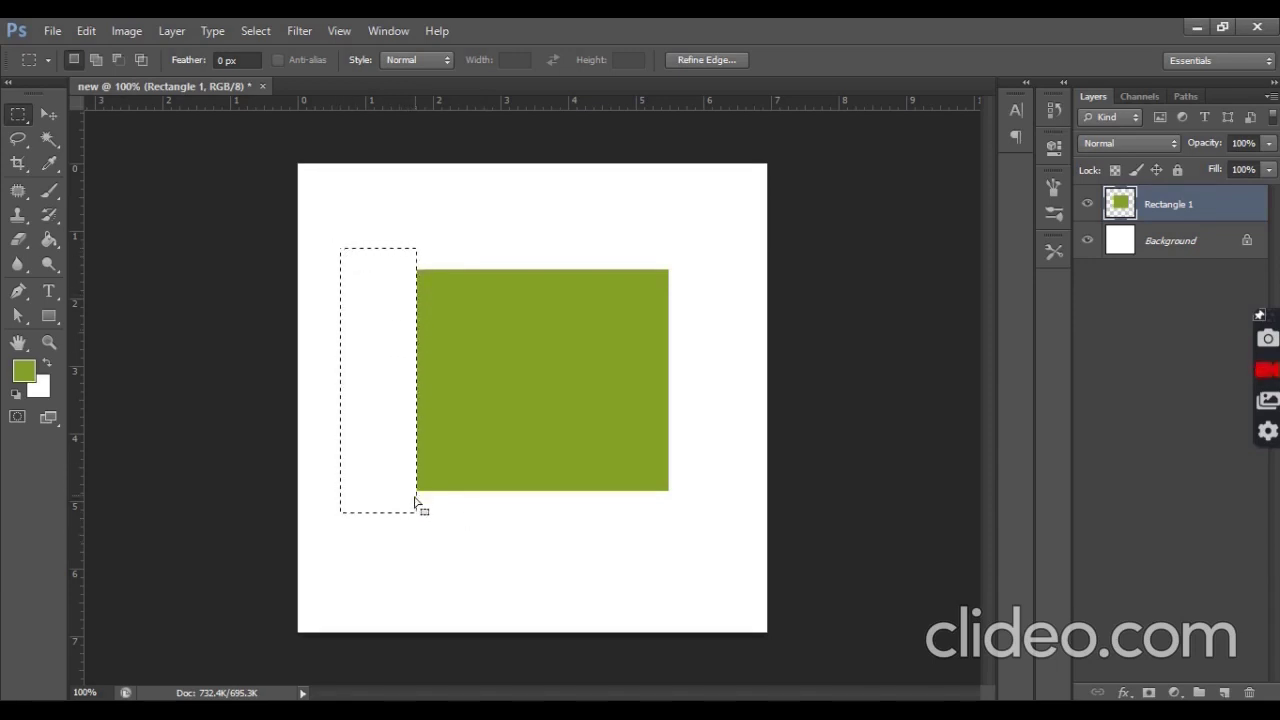
click(321, 266)
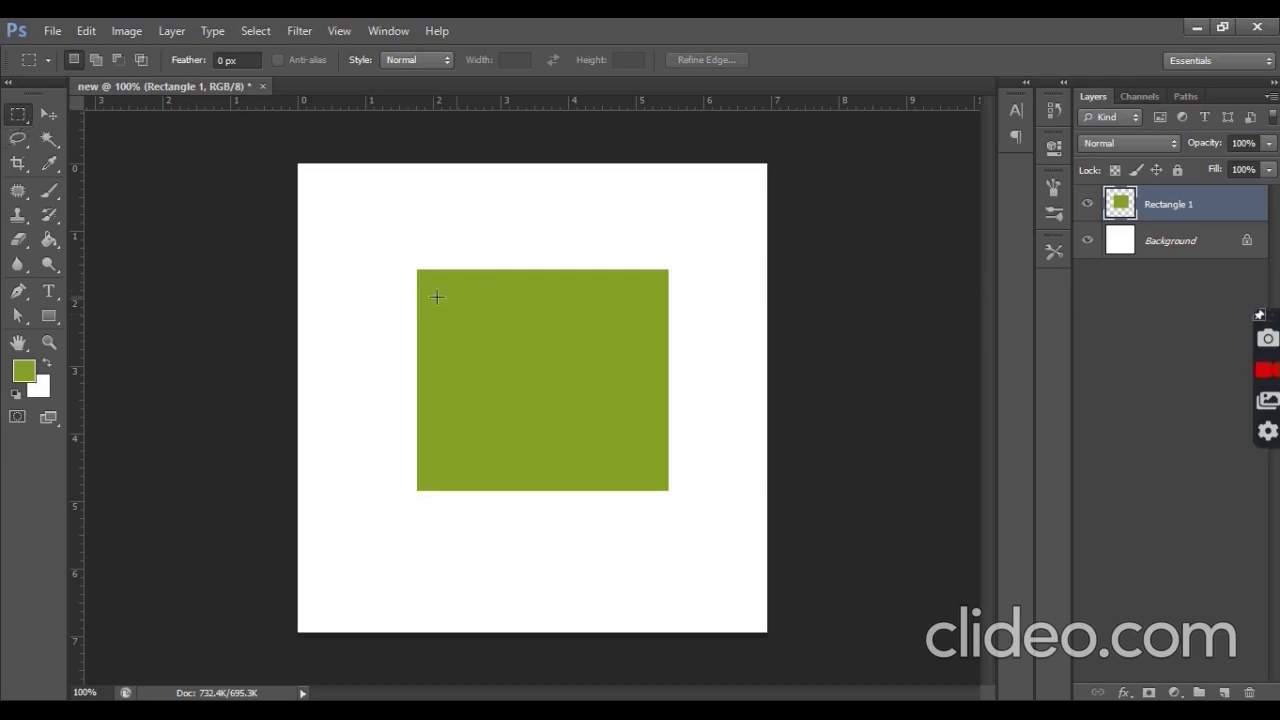
drag(374, 255, 411, 505)
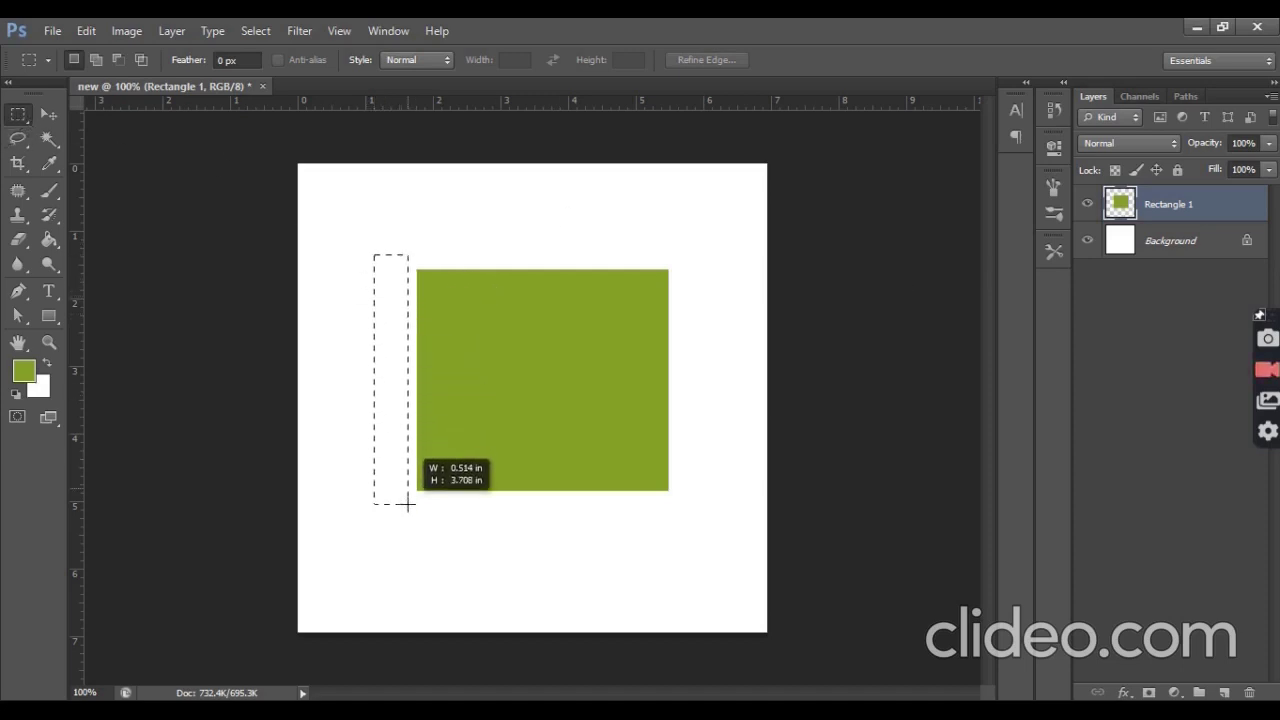
drag(411, 505, 427, 509)
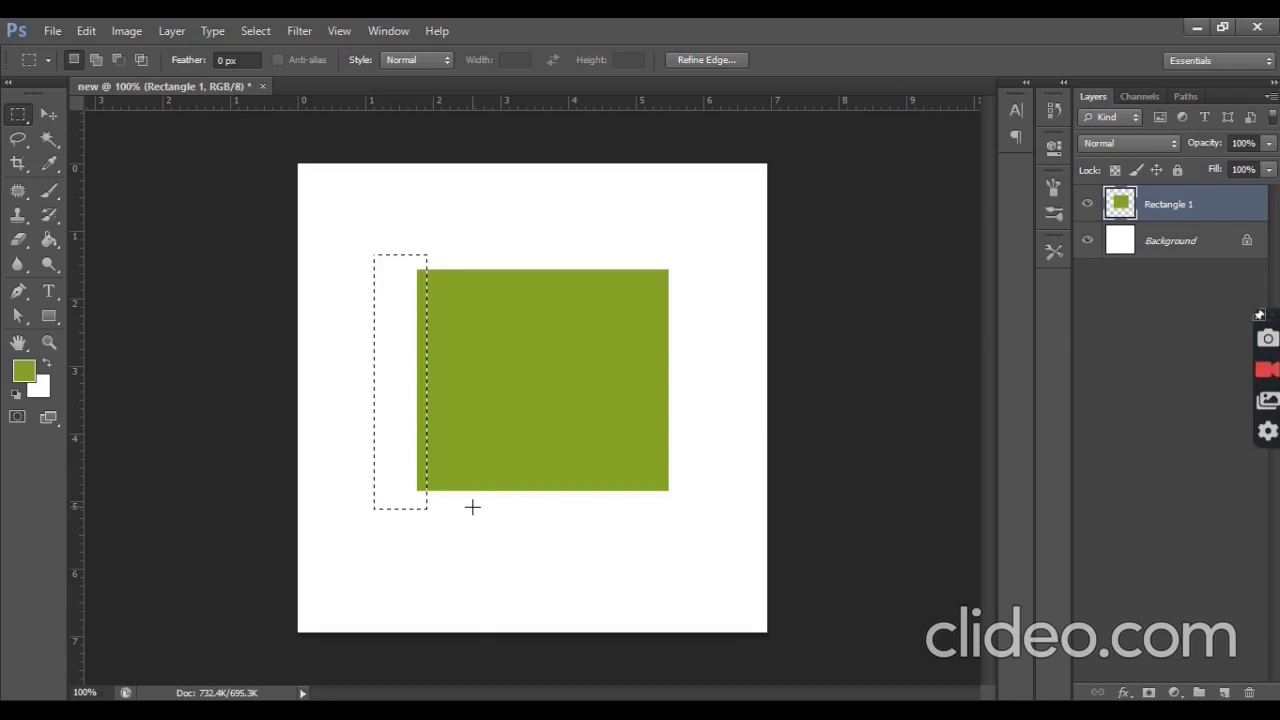
key(Delete)
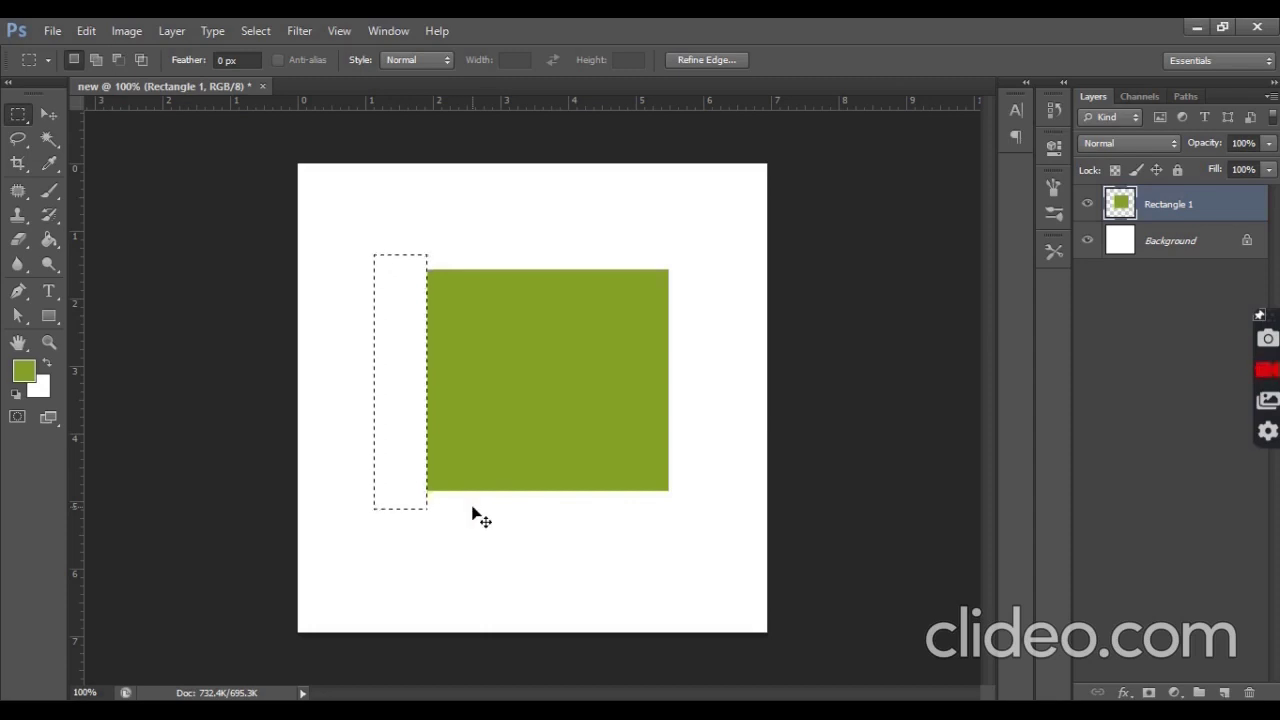
key(ctrl+d)
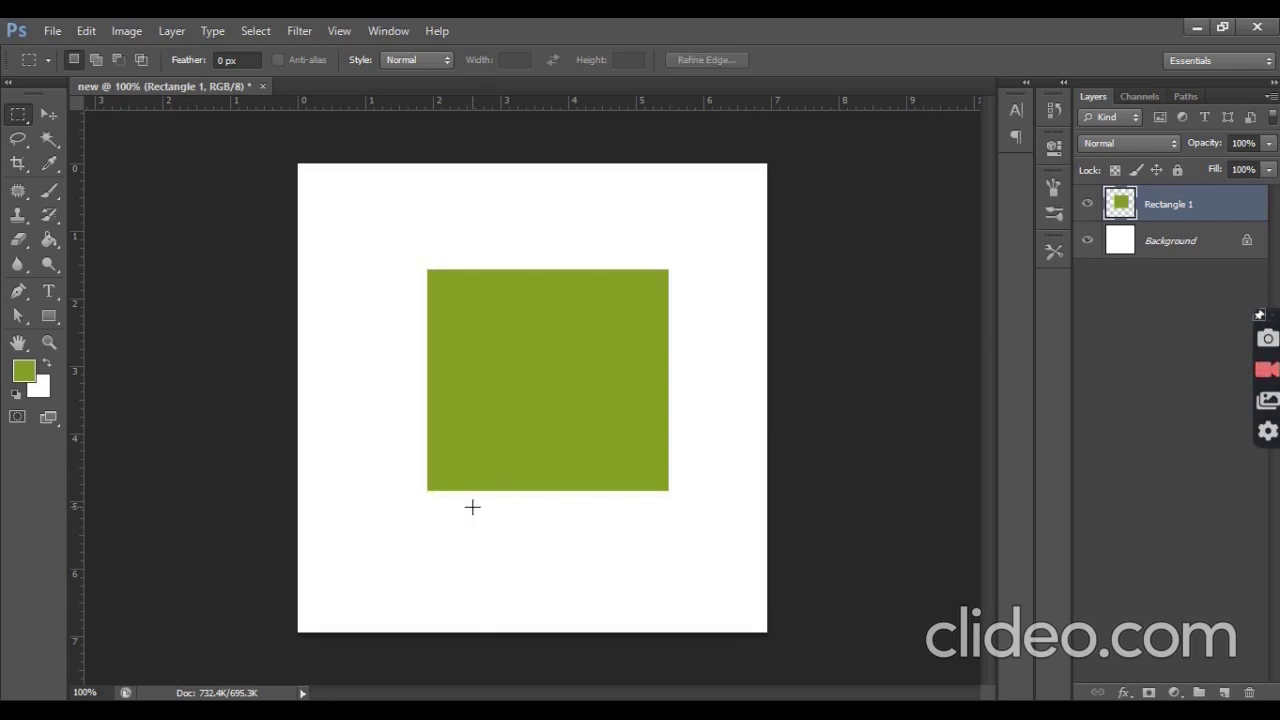
click(49, 116)
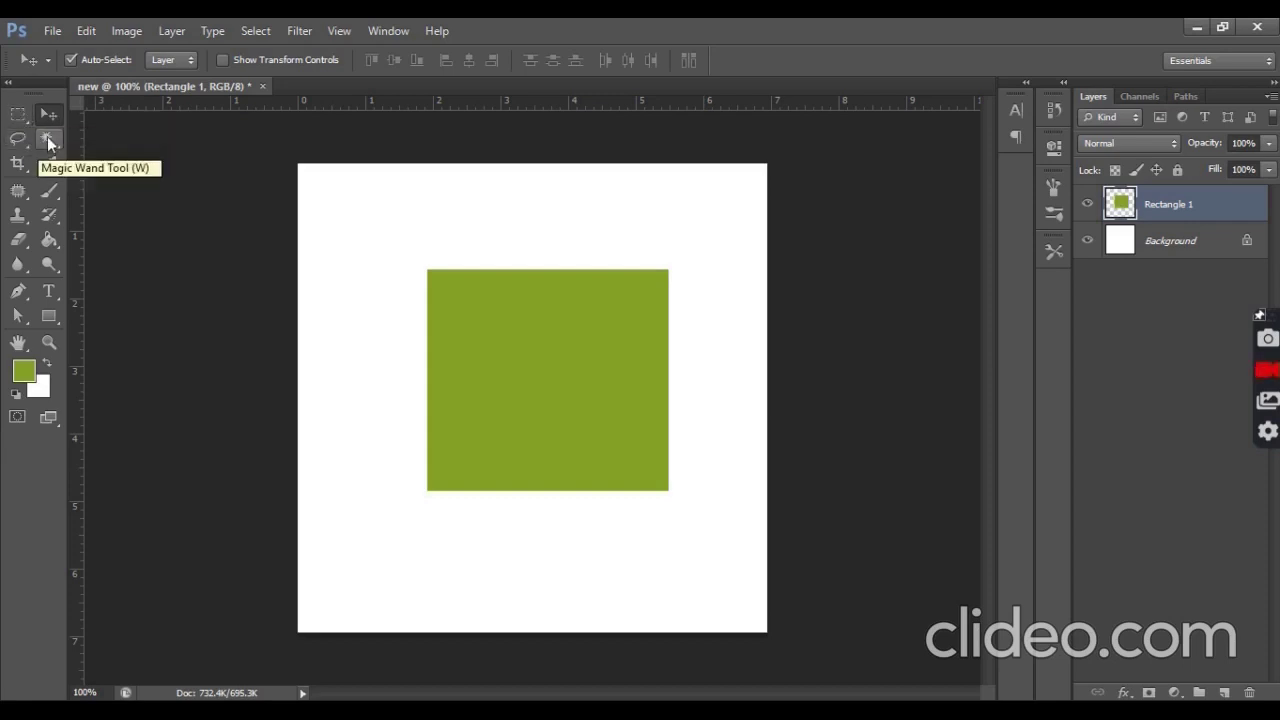
Step: Brush a Quick Selection across part of the green square, then deselect
drag(48, 143, 100, 160)
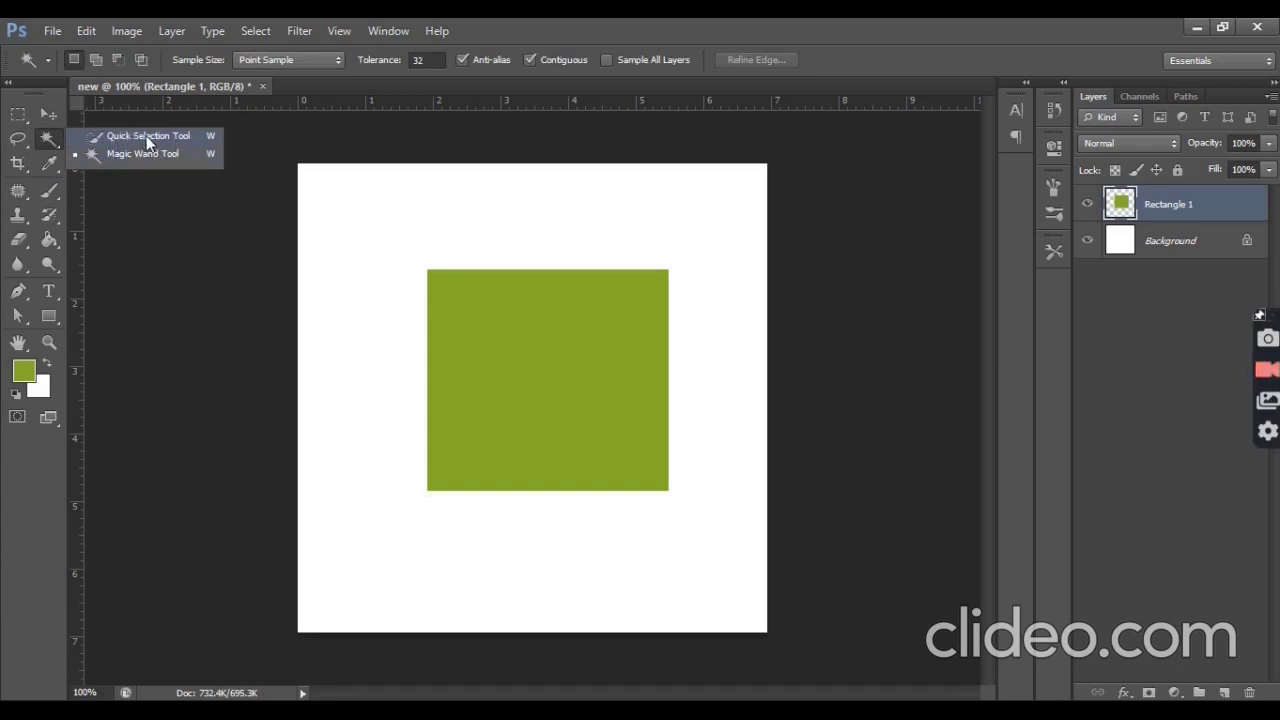
click(146, 136)
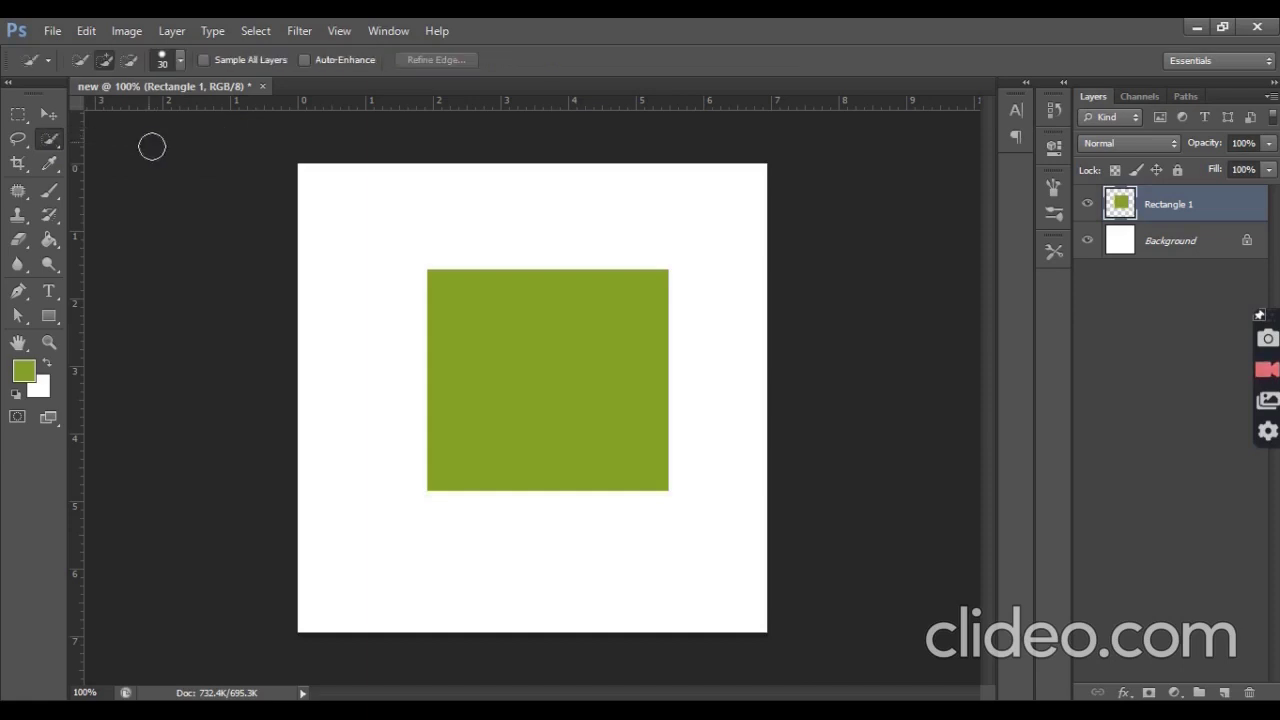
click(465, 326)
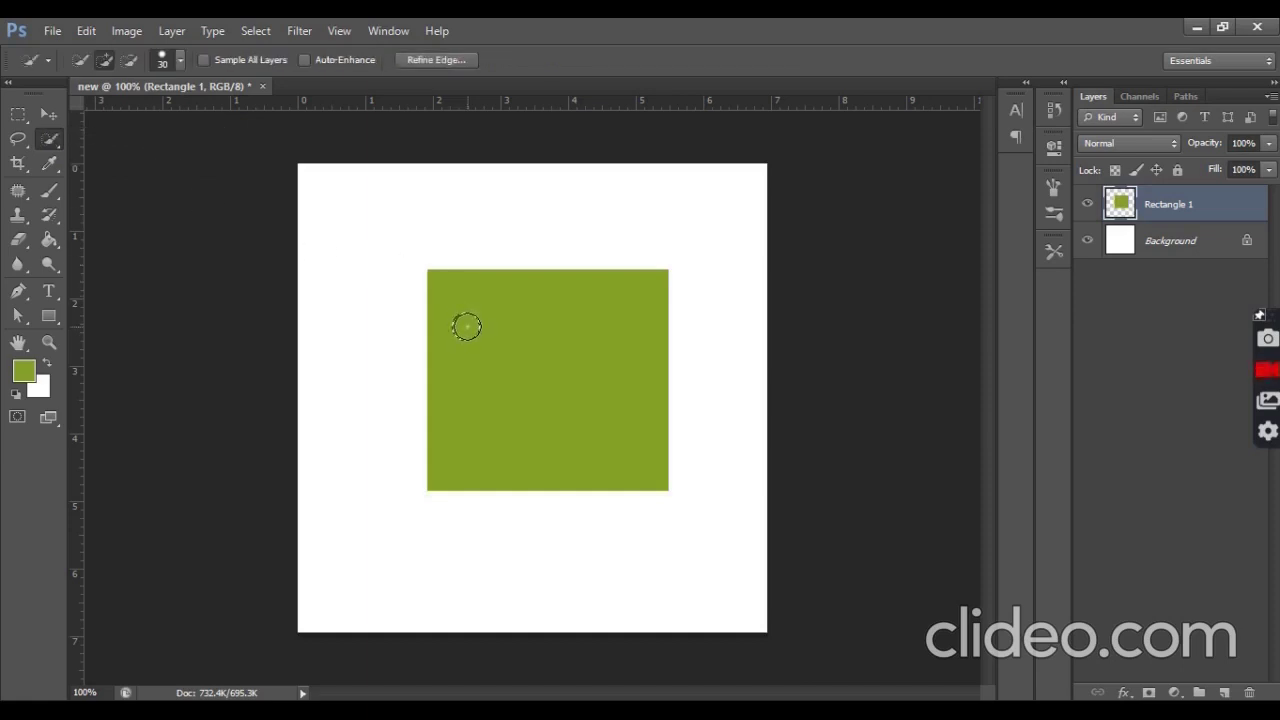
drag(487, 326, 527, 332)
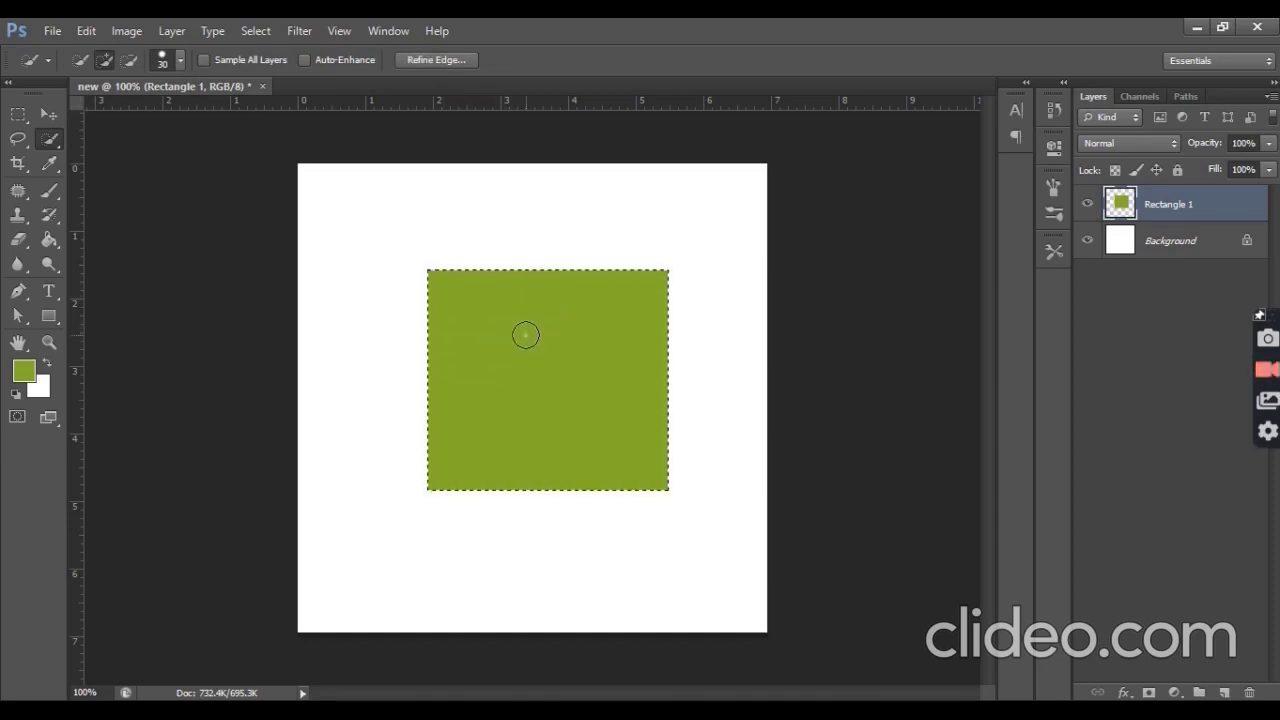
key(ctrl+d)
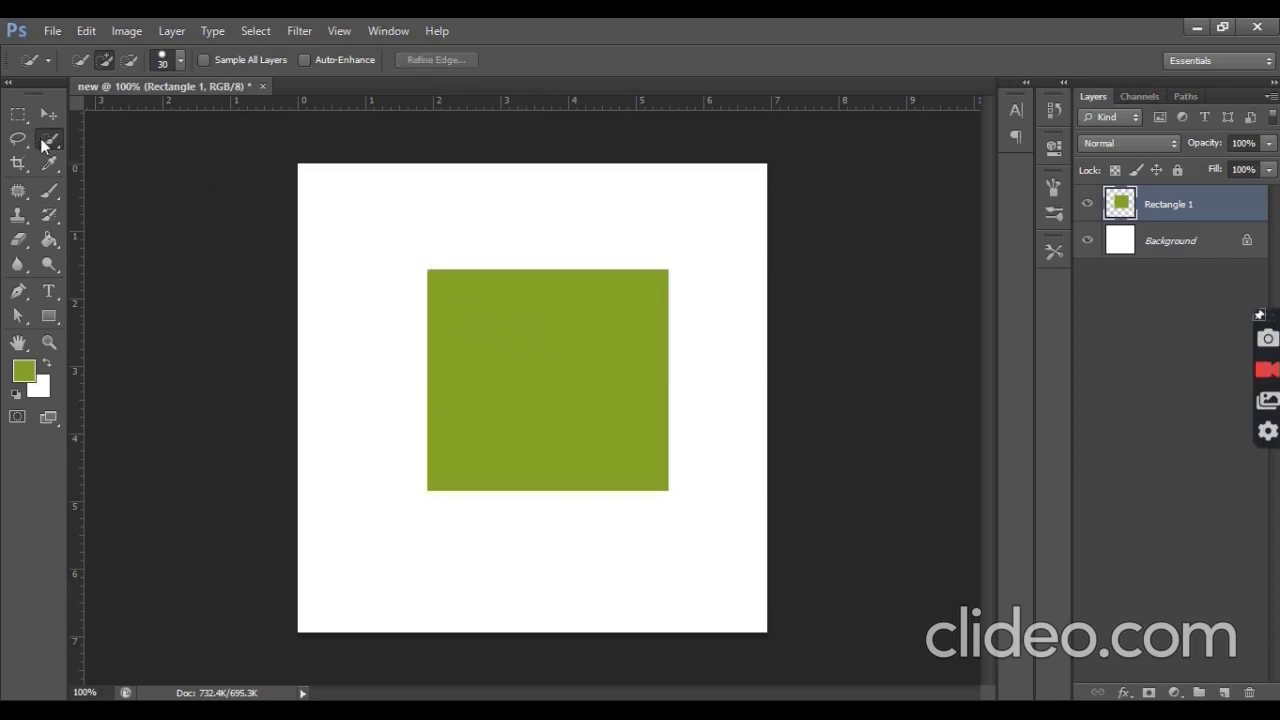
Step: Select the green square with the Magic Wand, delete it, and refill it with foreground green
right_click(48, 140)
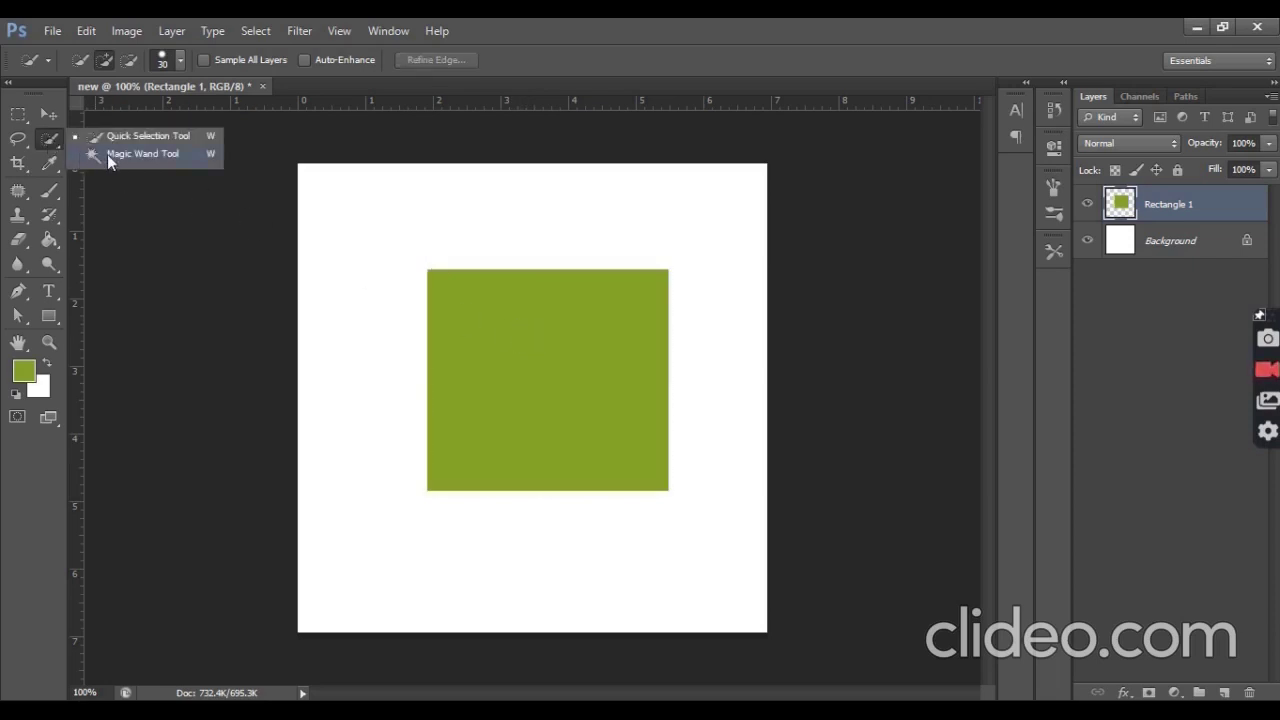
click(107, 154)
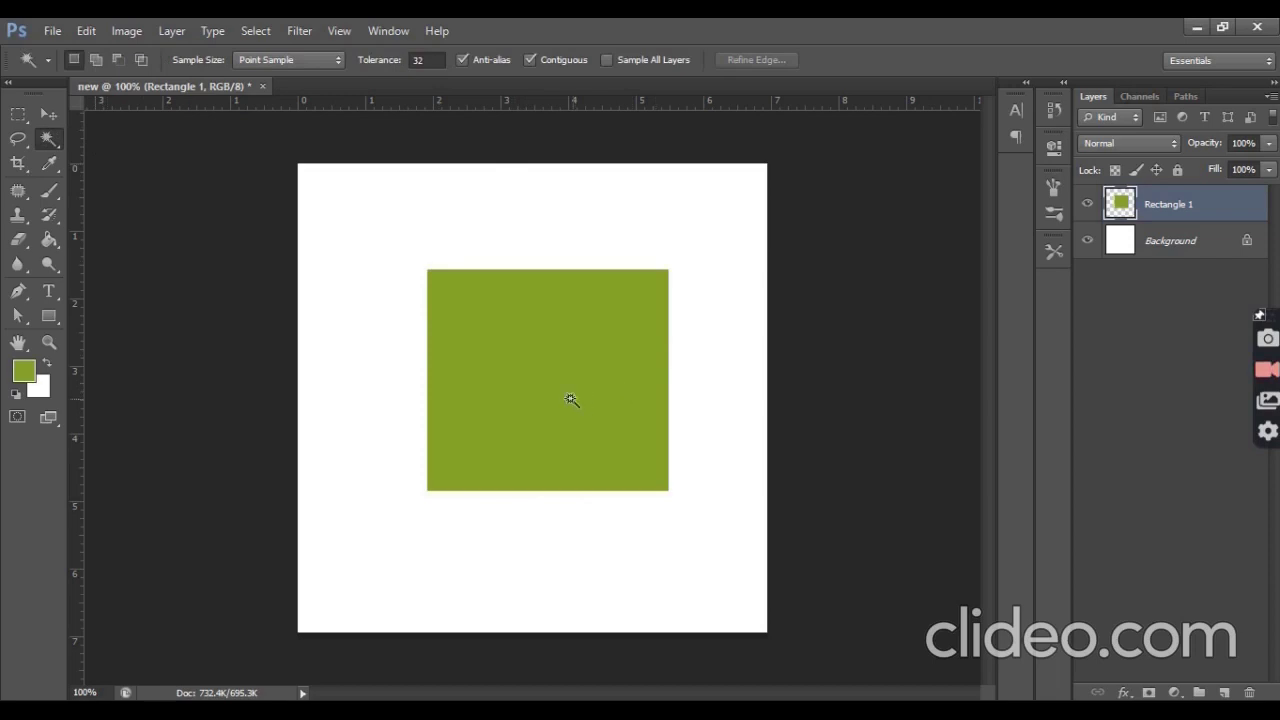
right_click(48, 140)
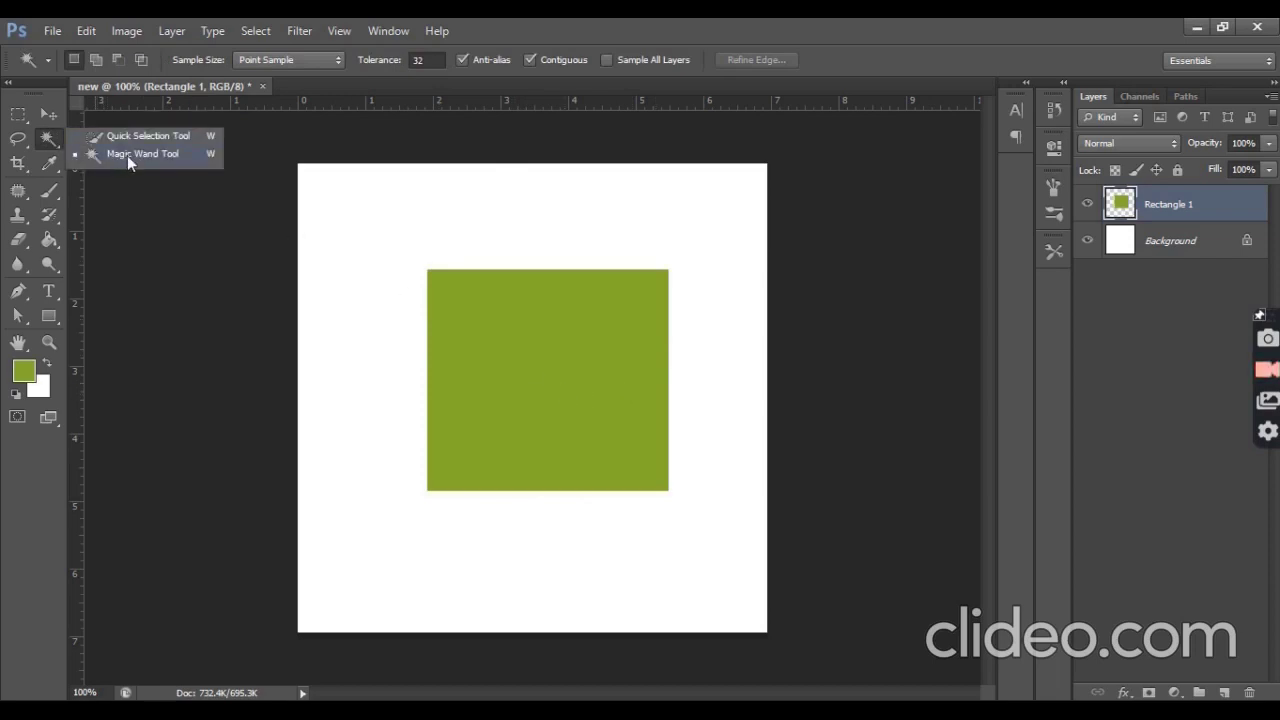
click(541, 353)
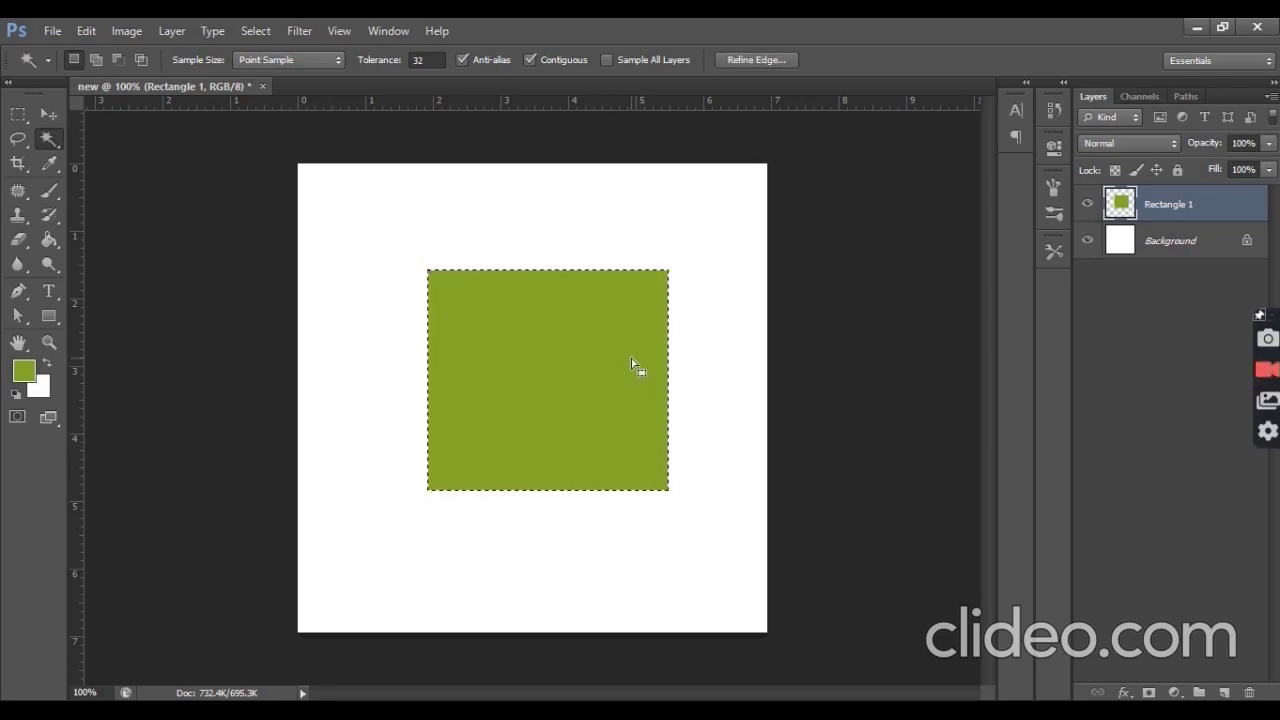
key(Delete)
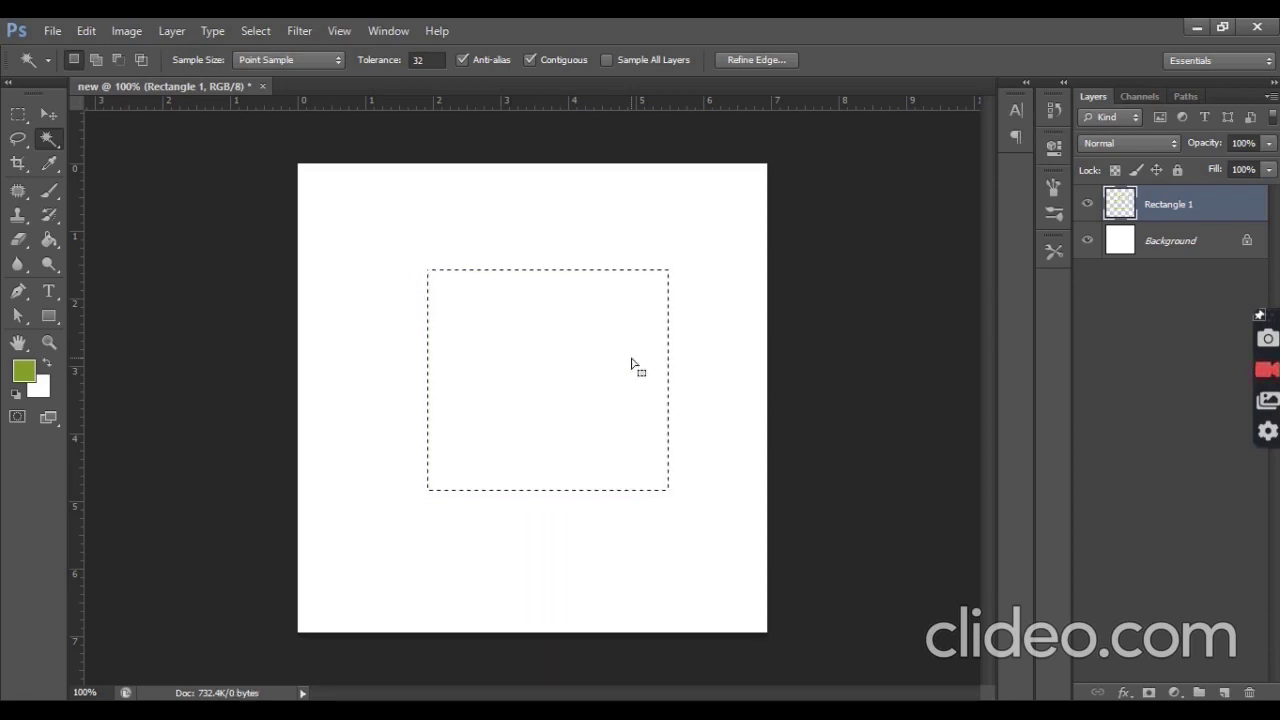
key(alt+BackSpace)
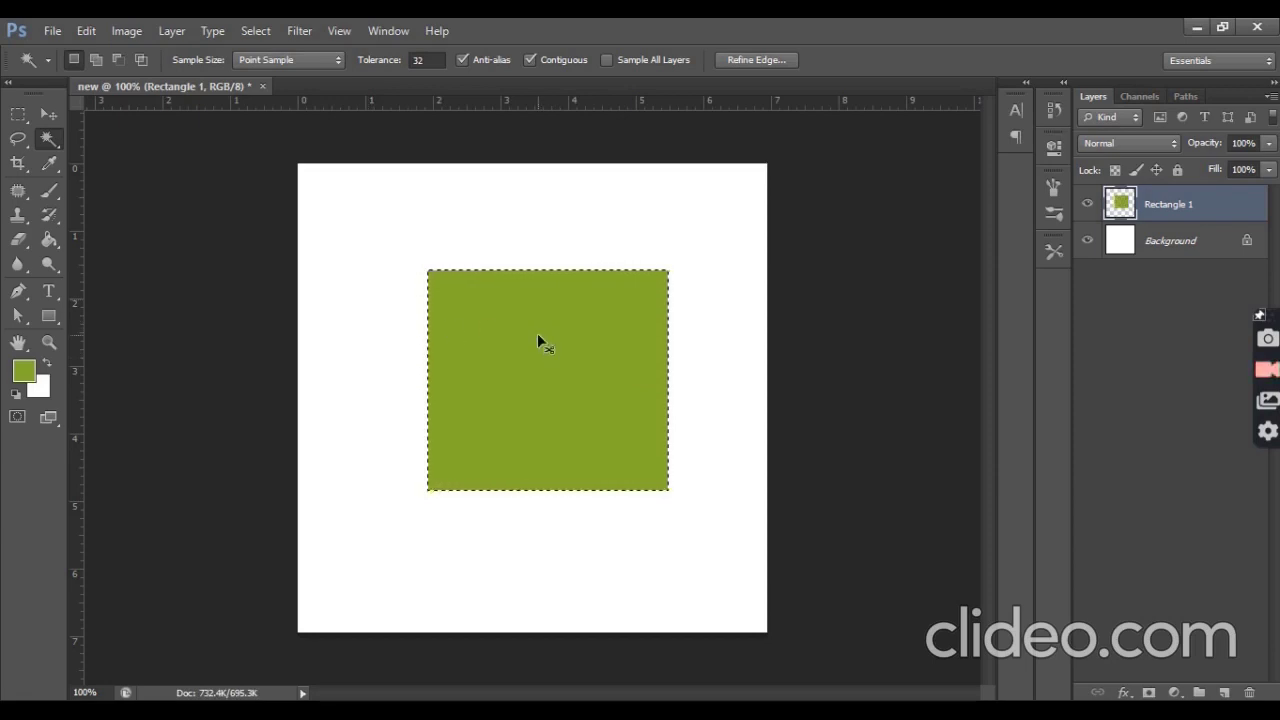
key(ctrl+d)
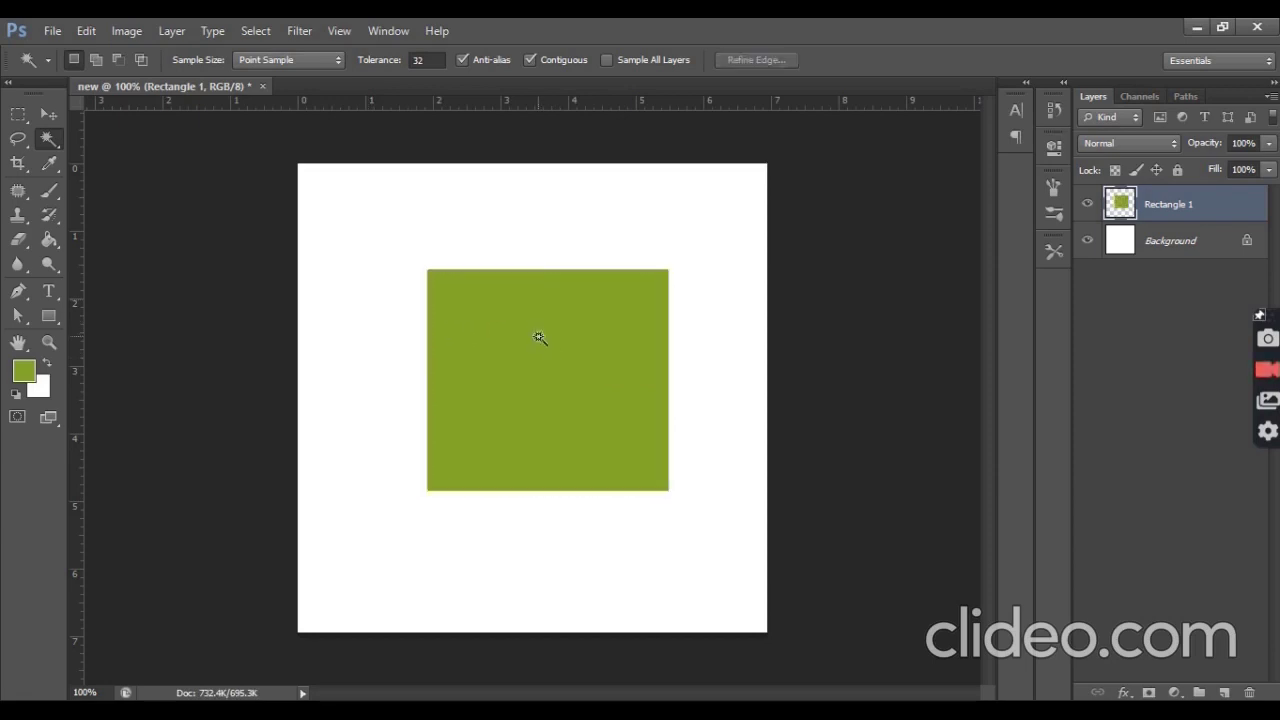
Step: Select the whole green square with the Quick Selection tool, then deselect
right_click(48, 140)
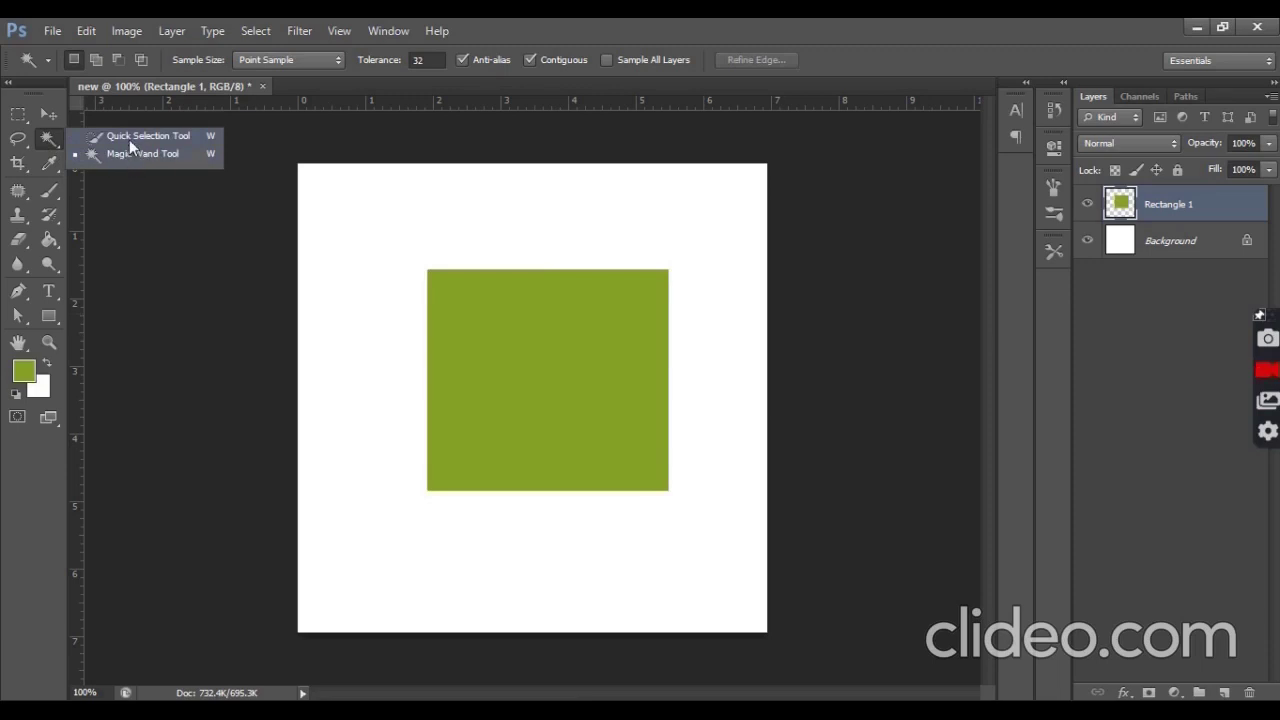
click(130, 138)
drag(520, 325, 562, 357)
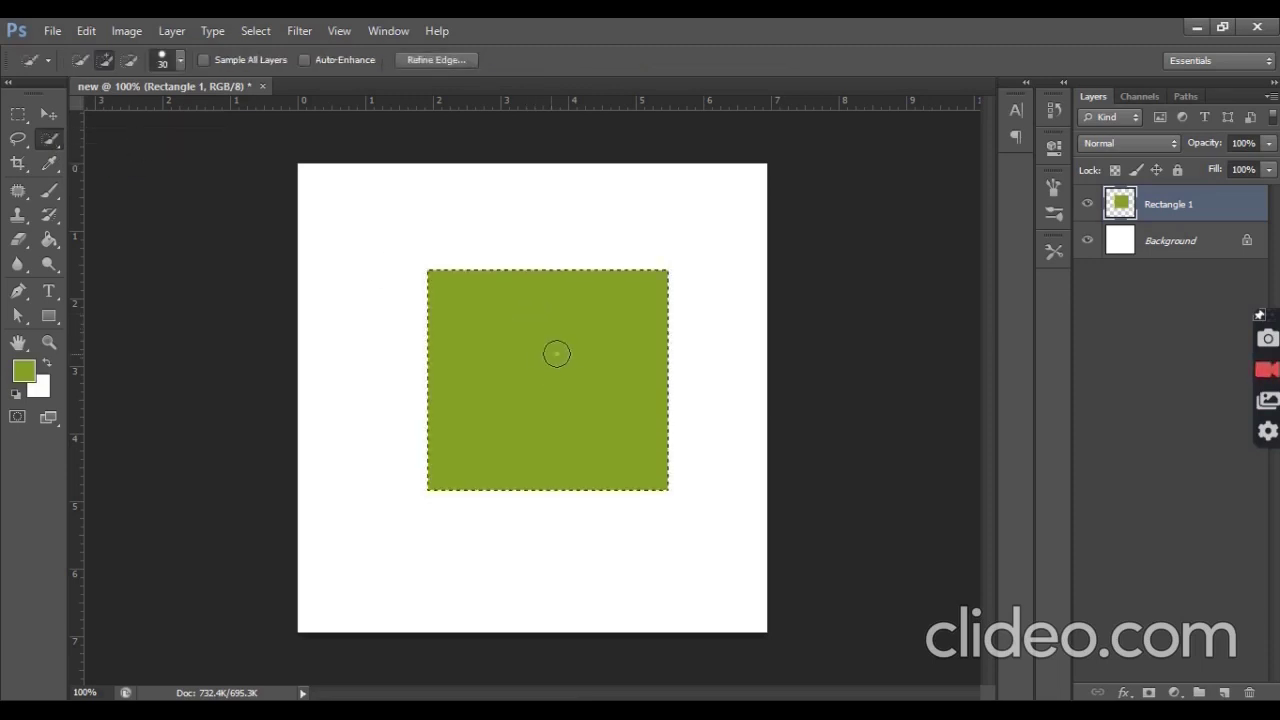
key(ctrl+d)
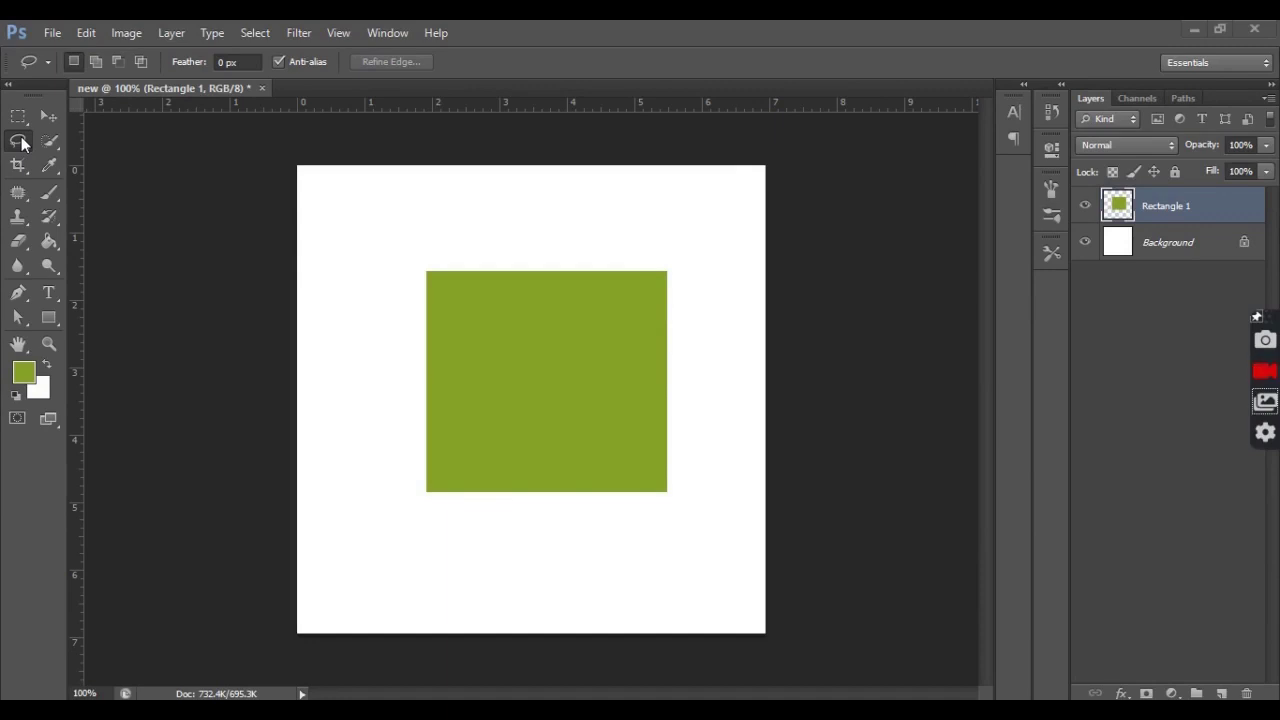
Step: Cut a freehand lasso bite out of the green square's top-left corner
right_click(22, 145)
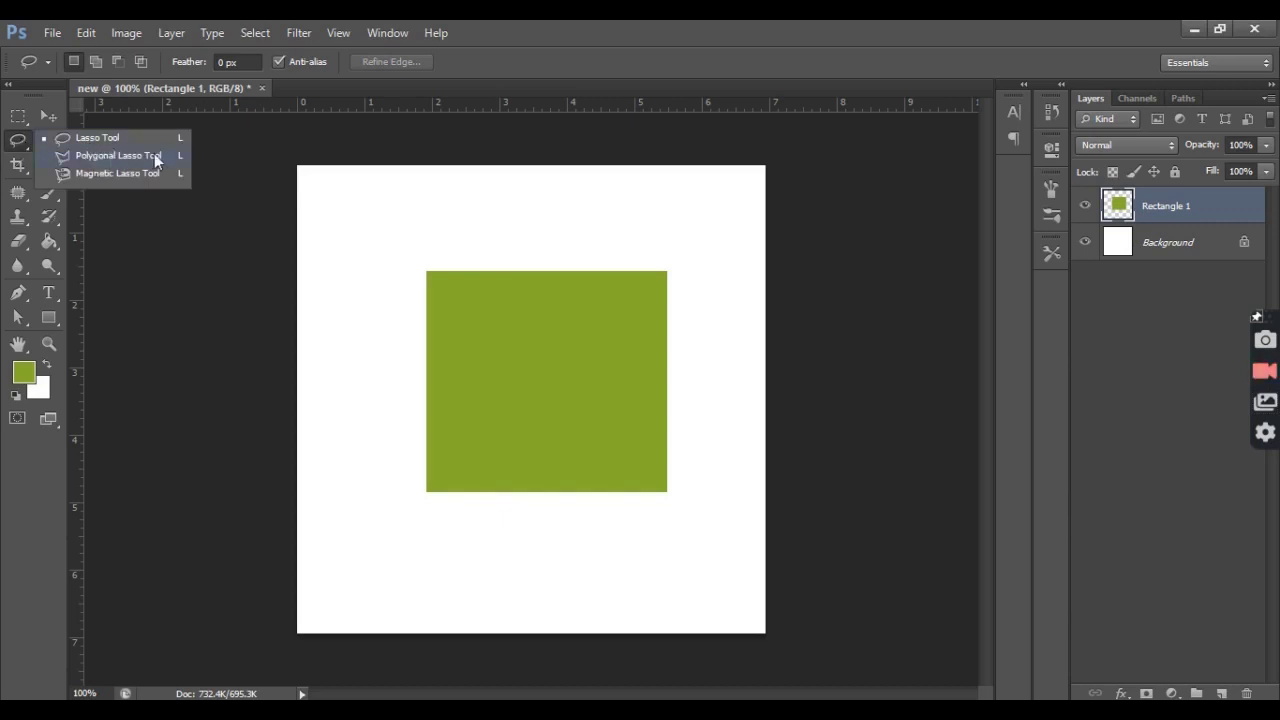
click(103, 138)
drag(444, 265, 519, 321)
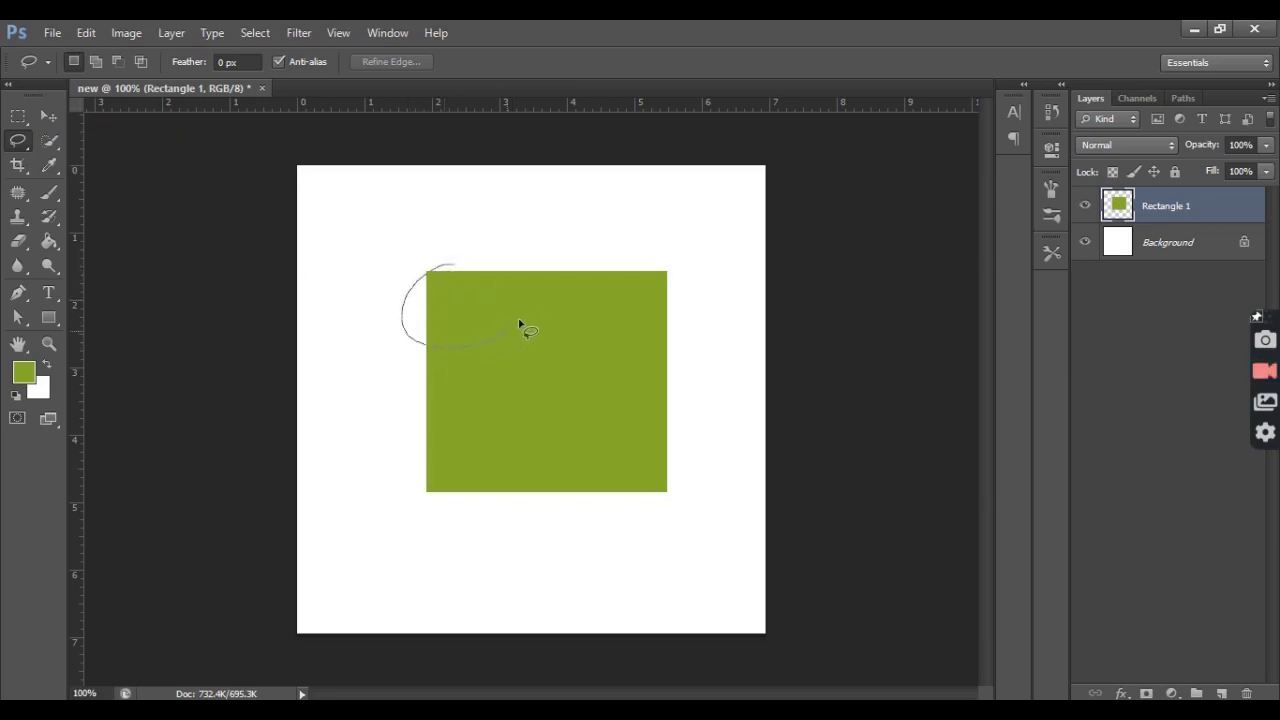
drag(519, 321, 444, 268)
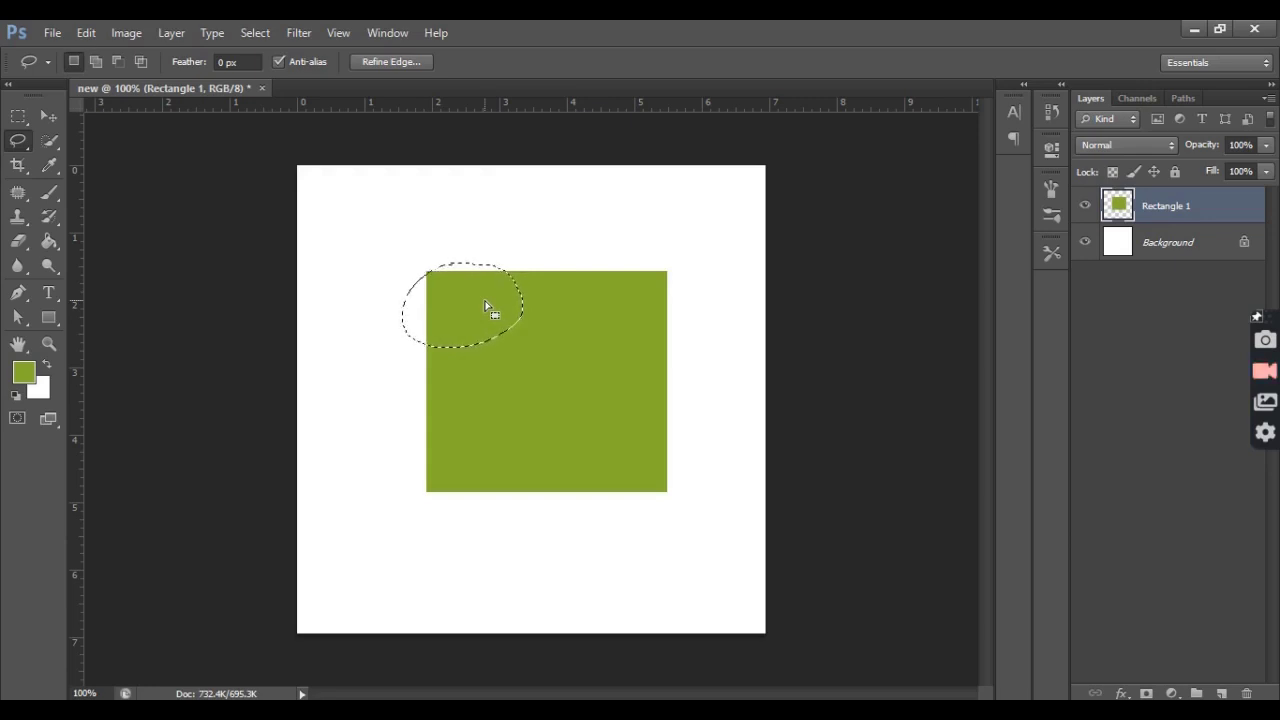
key(Delete)
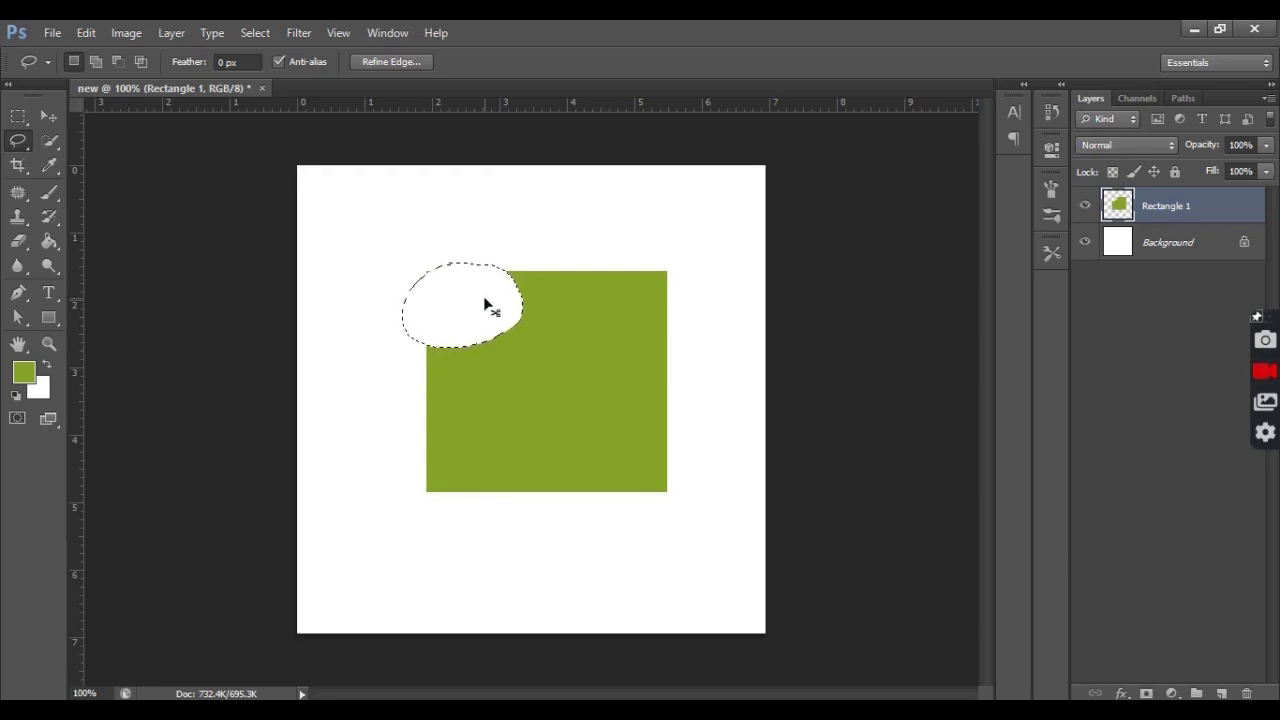
key(ctrl+d)
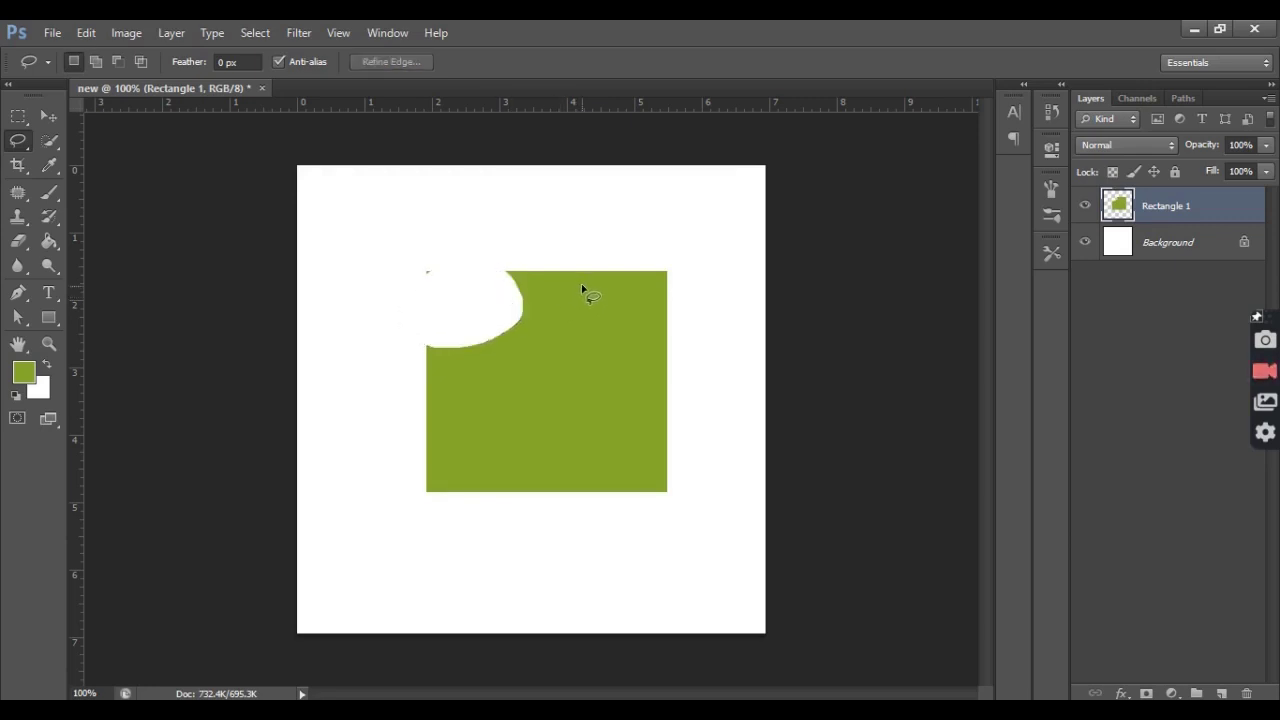
Step: Cut a rounded lasso hole near the square's top edge
mouse_move(586, 294)
mouse_down()
mouse_move(603, 298)
mouse_move(586, 294)
mouse_up()
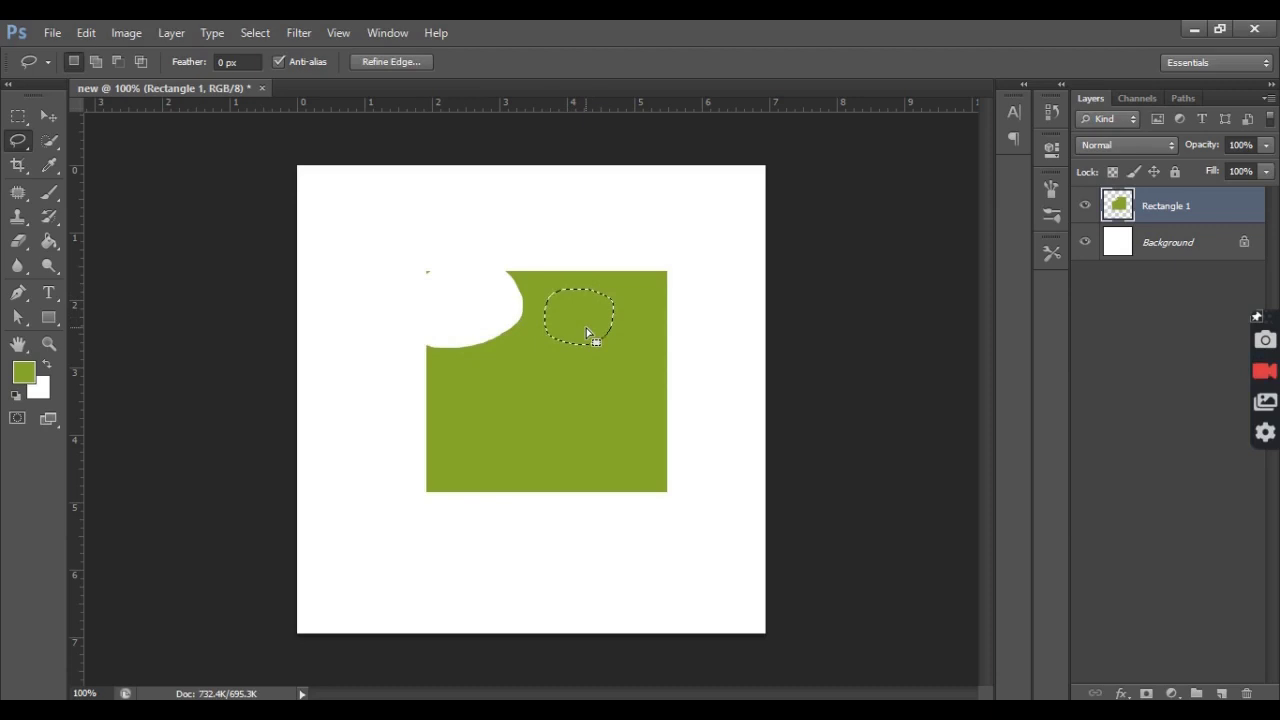
key(Delete)
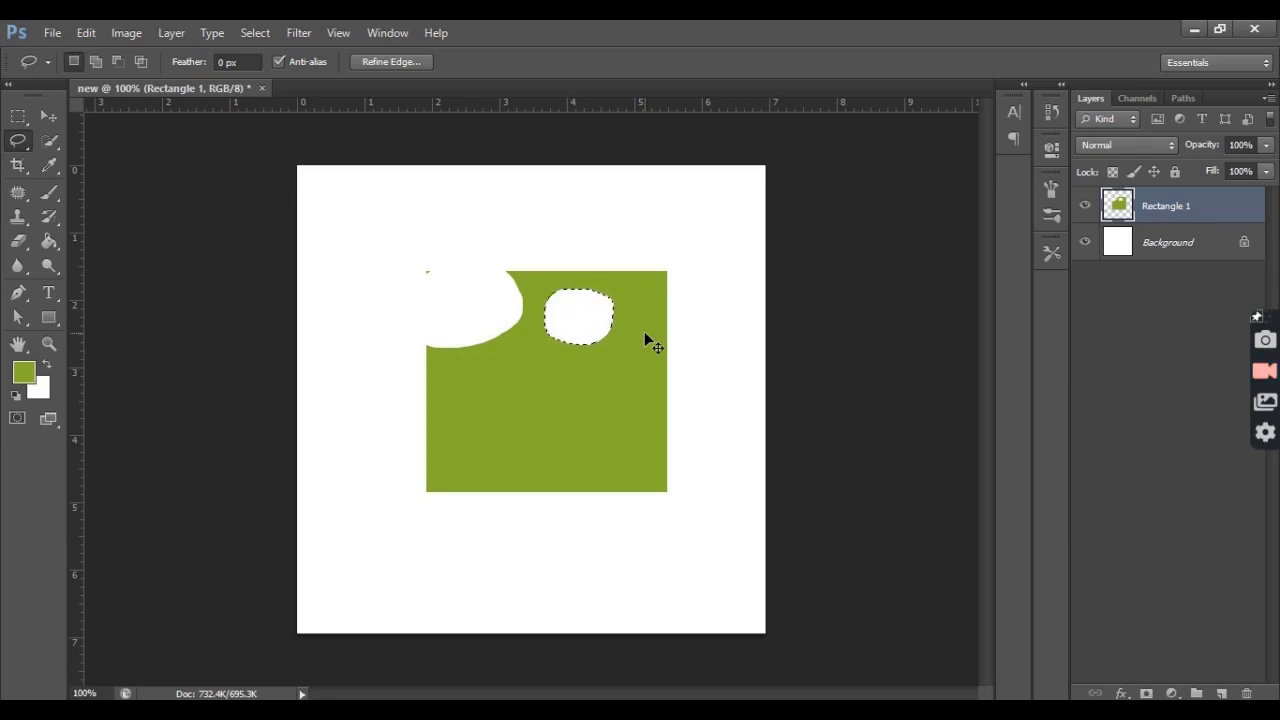
key(ctrl+d)
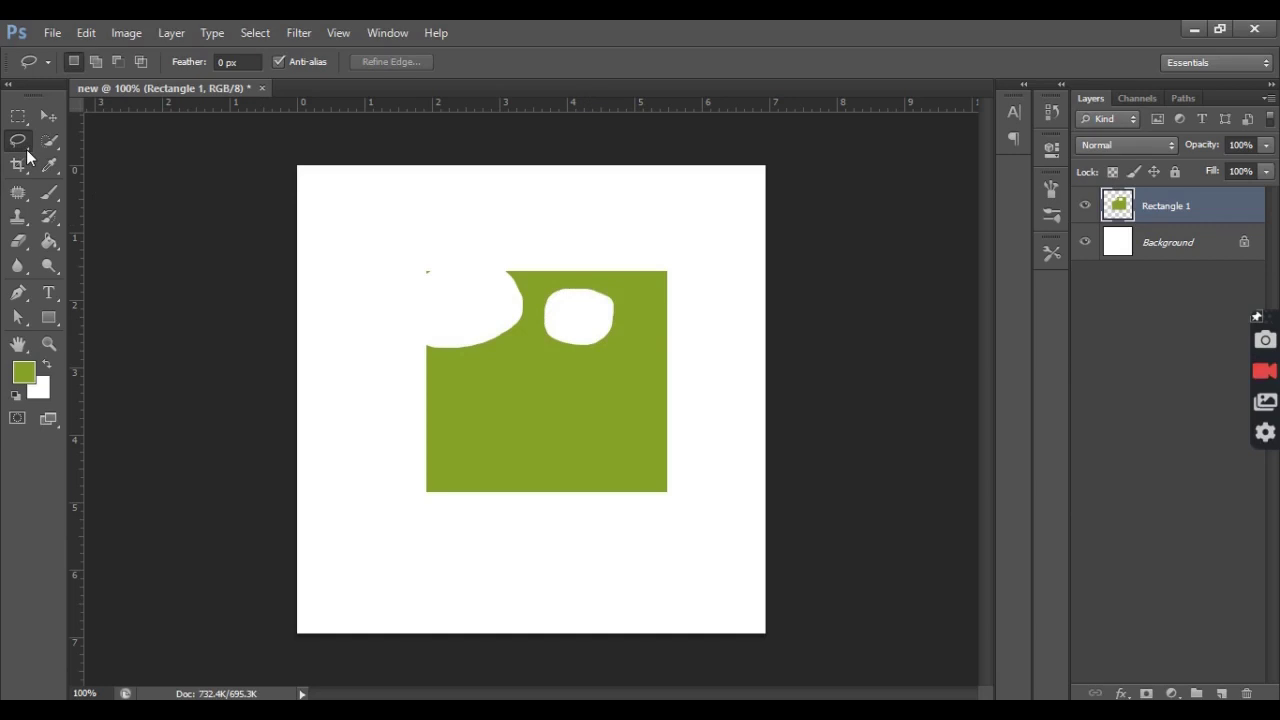
right_click(27, 150)
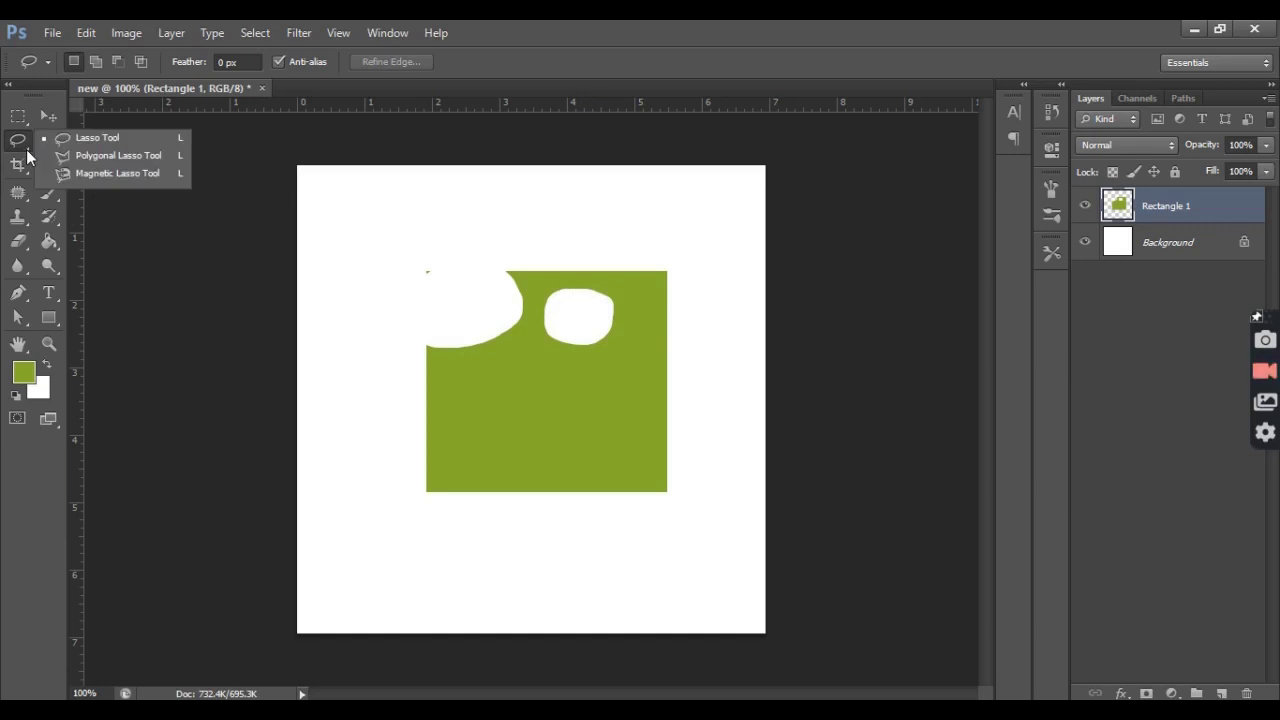
Step: Delete the shape's top band with a four-point Polygonal Lasso selection
click(111, 158)
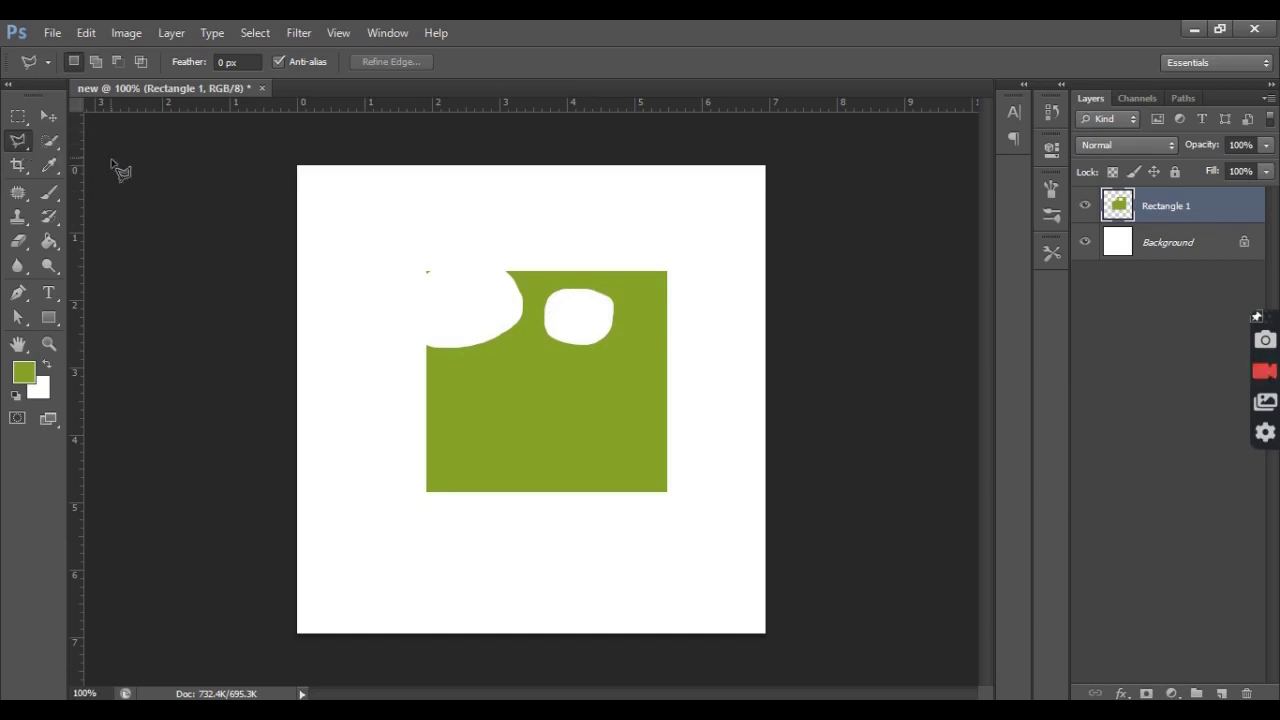
click(405, 369)
click(679, 363)
click(677, 250)
click(400, 250)
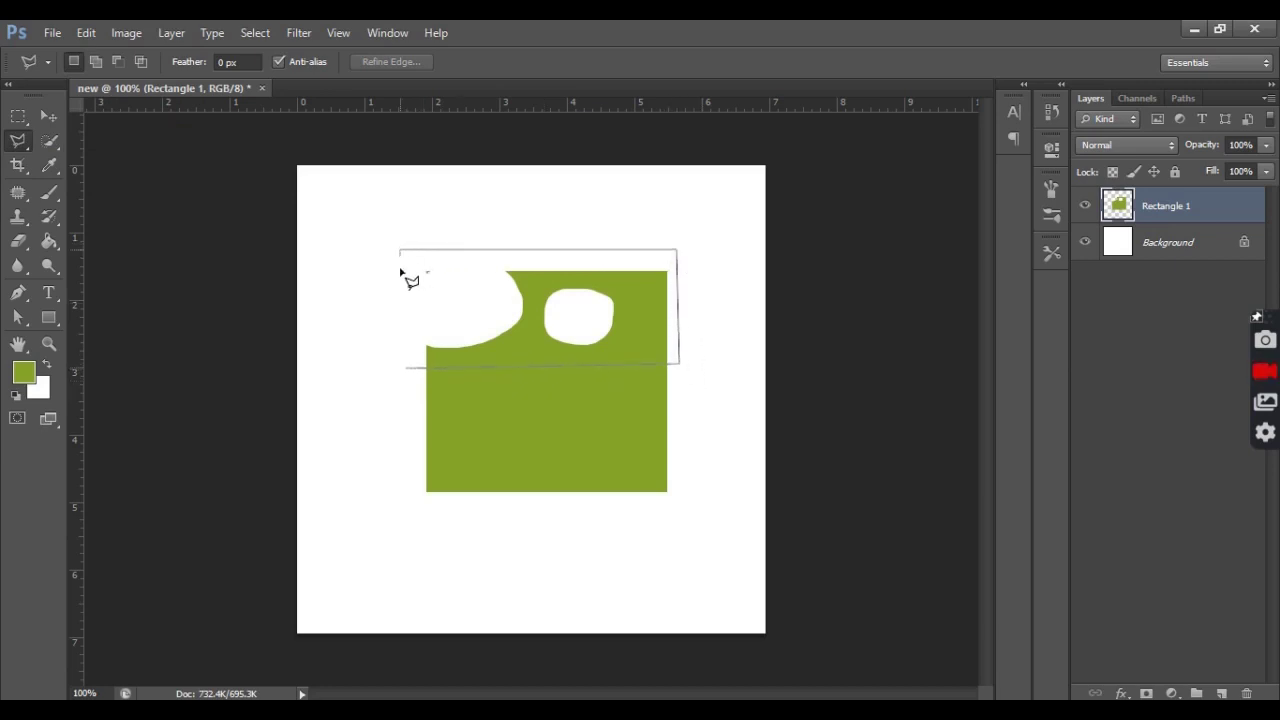
click(405, 369)
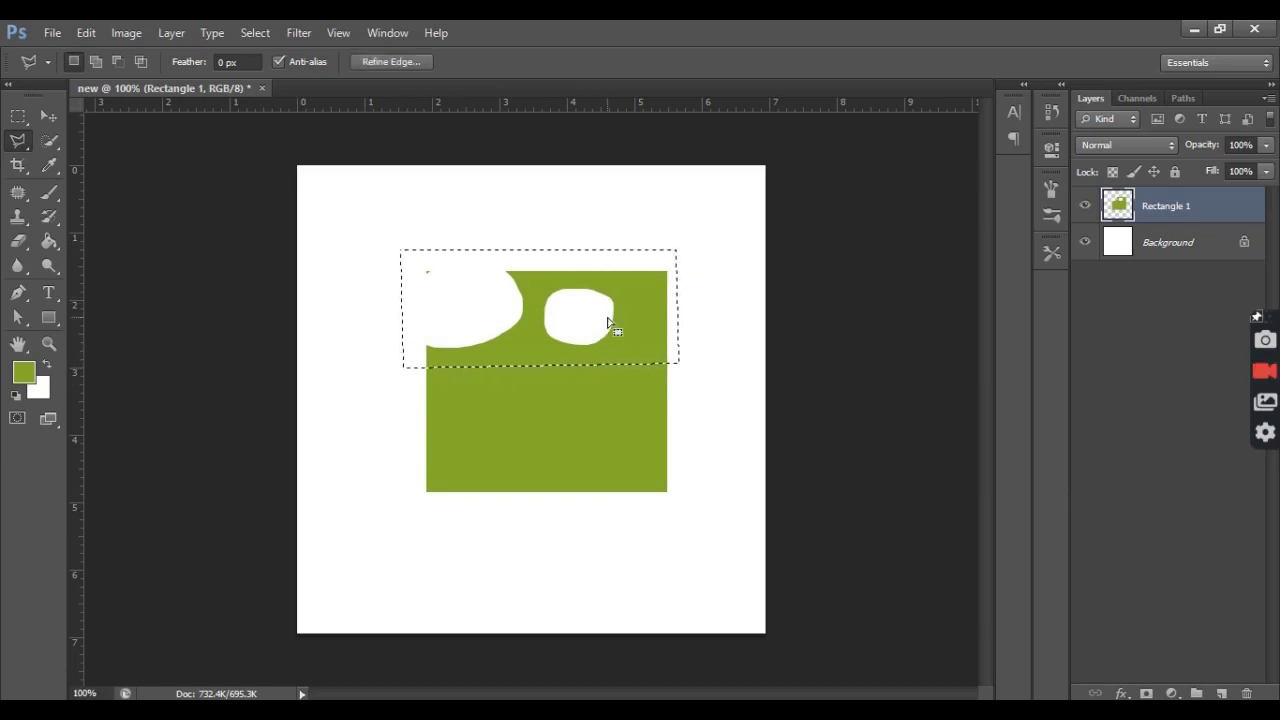
key(Delete)
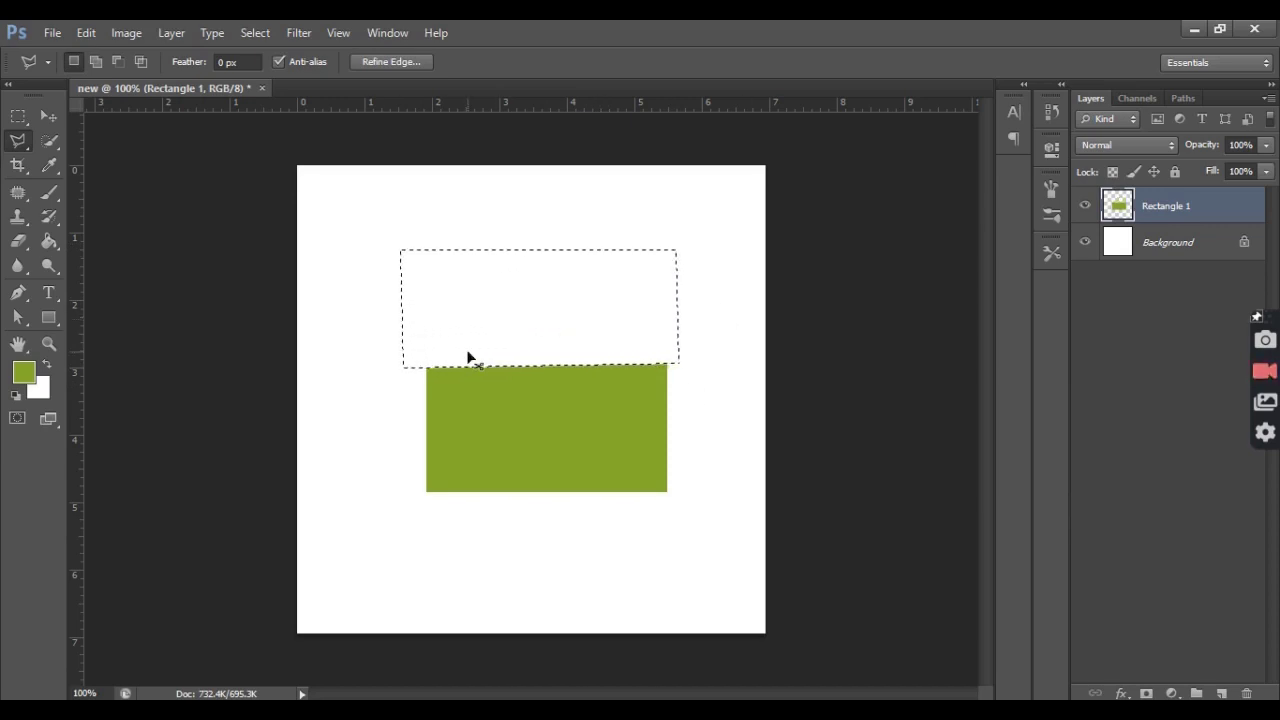
key(ctrl+d)
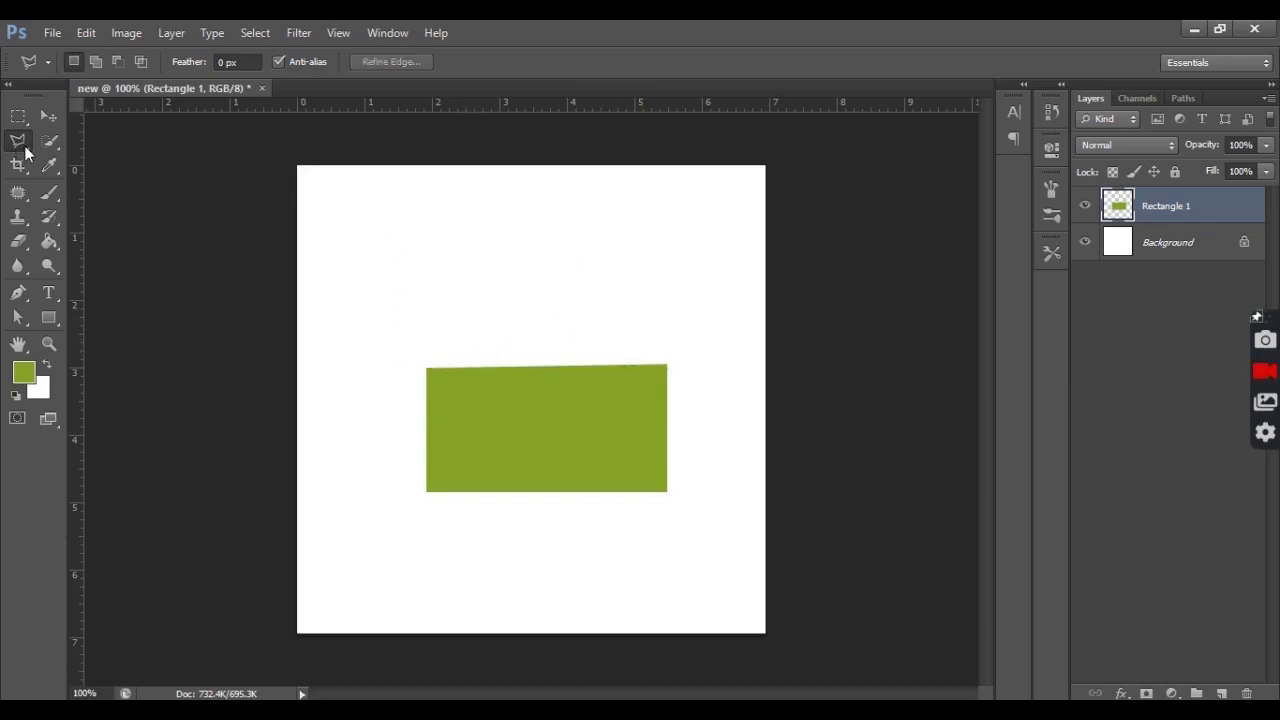
click(25, 150)
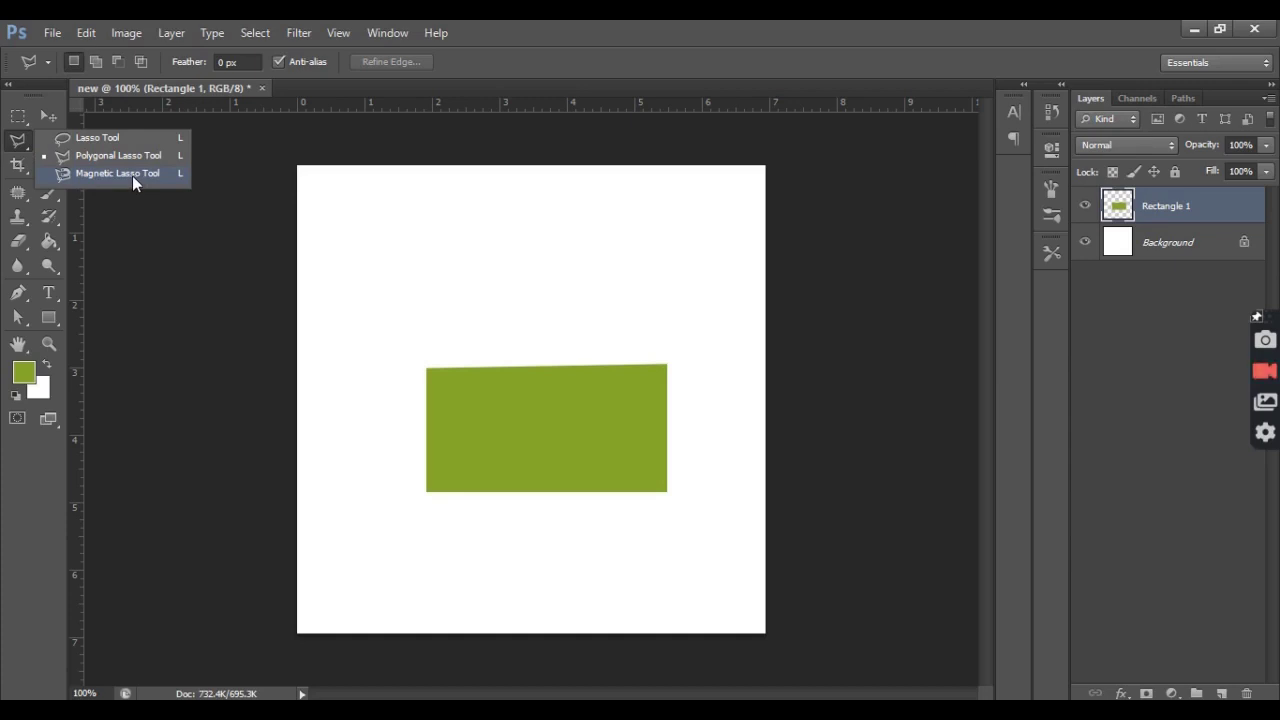
Step: Trace the remaining rectangle with the Magnetic Lasso and delete its green fill
click(142, 176)
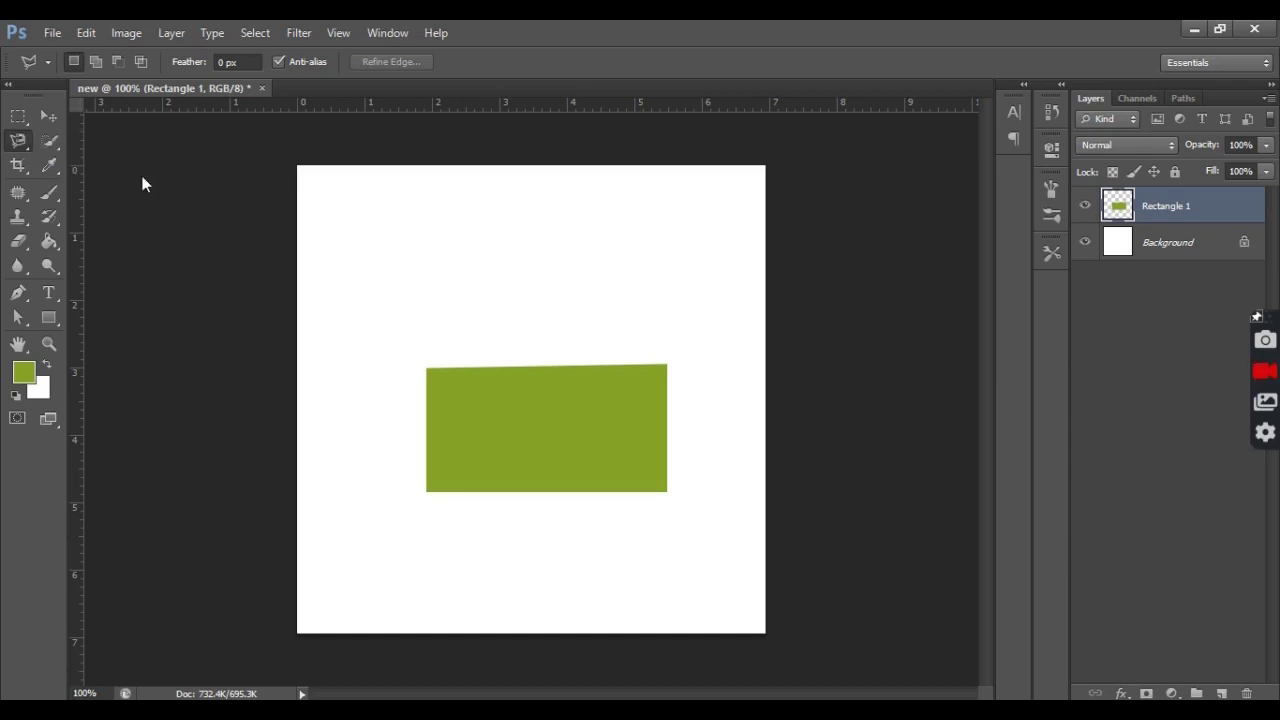
click(421, 370)
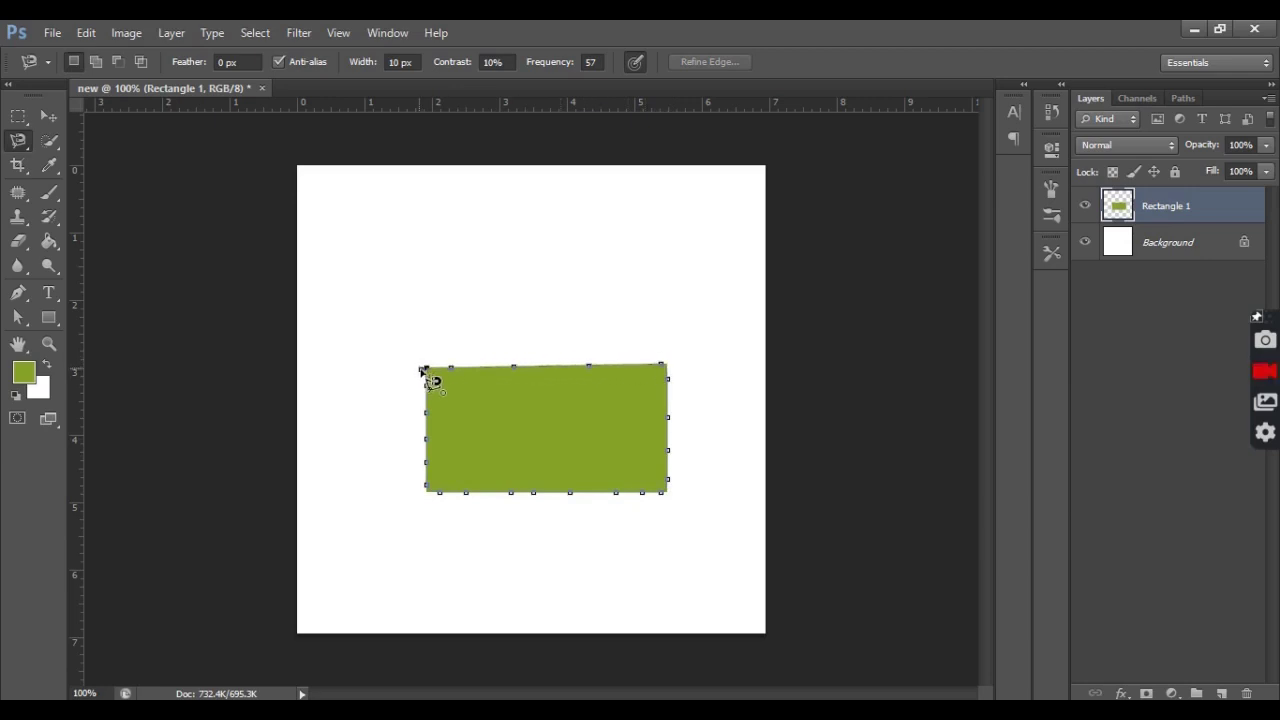
click(422, 370)
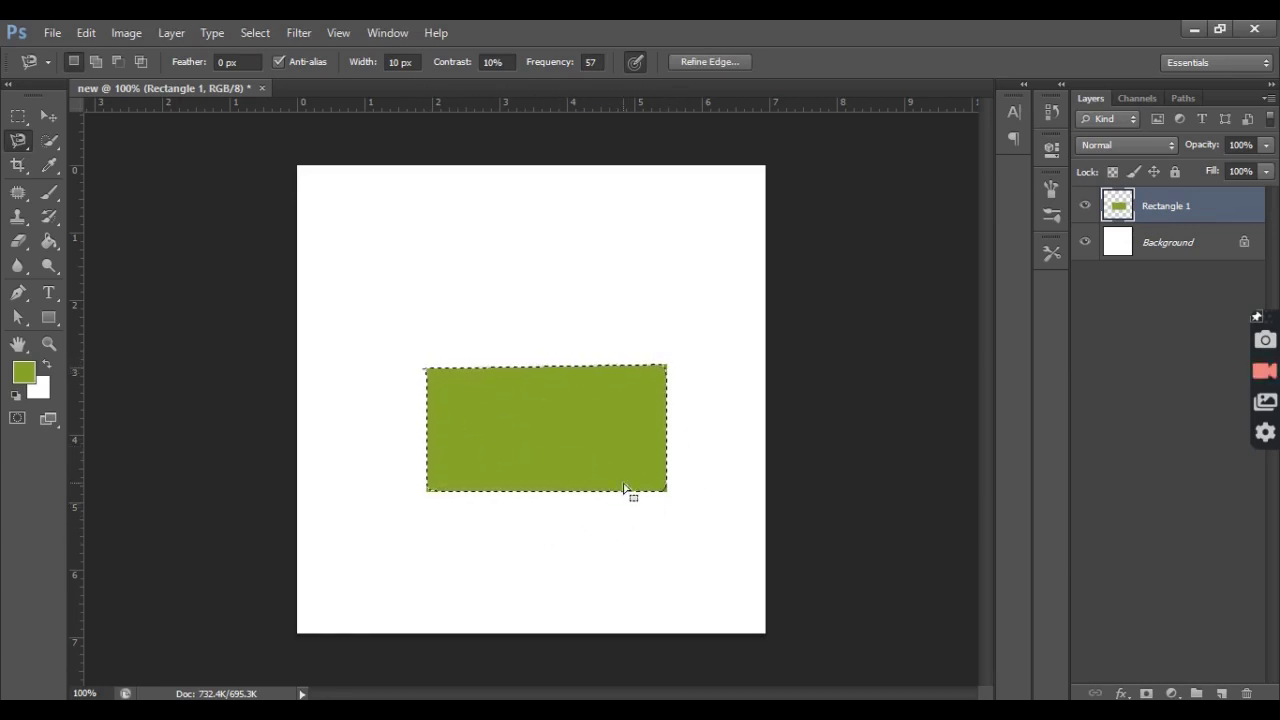
key(Delete)
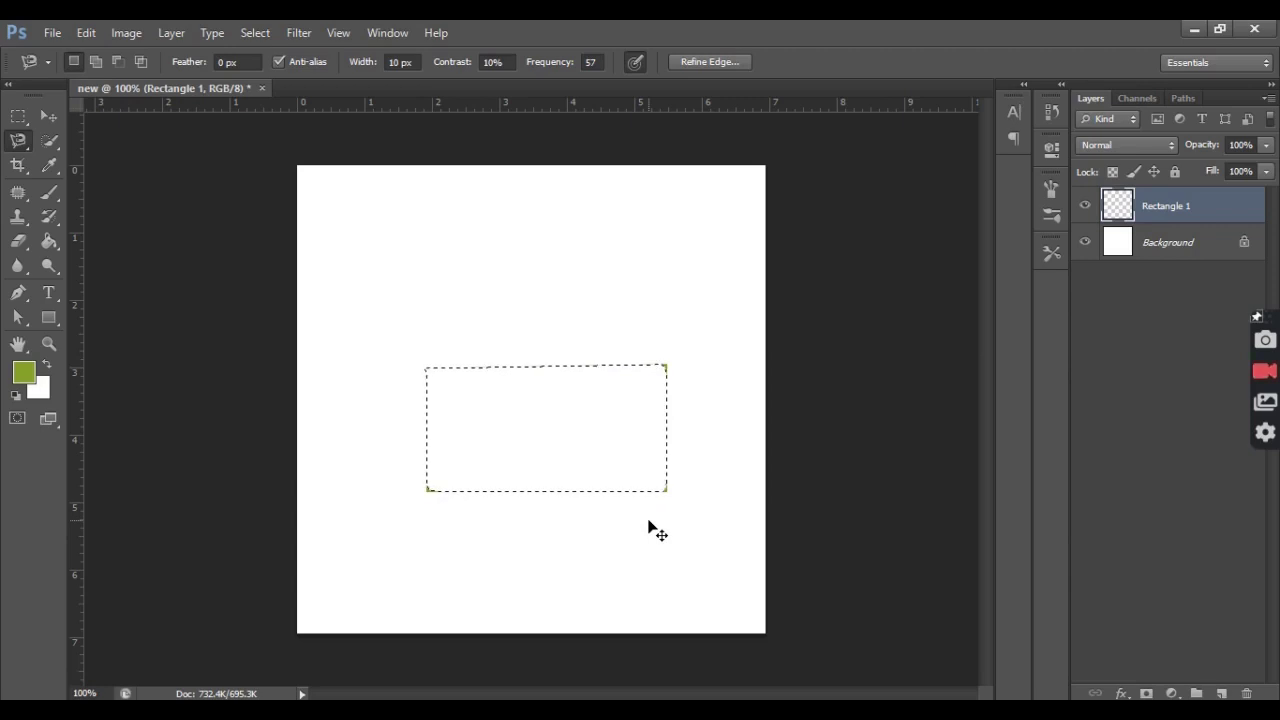
key(ctrl+d)
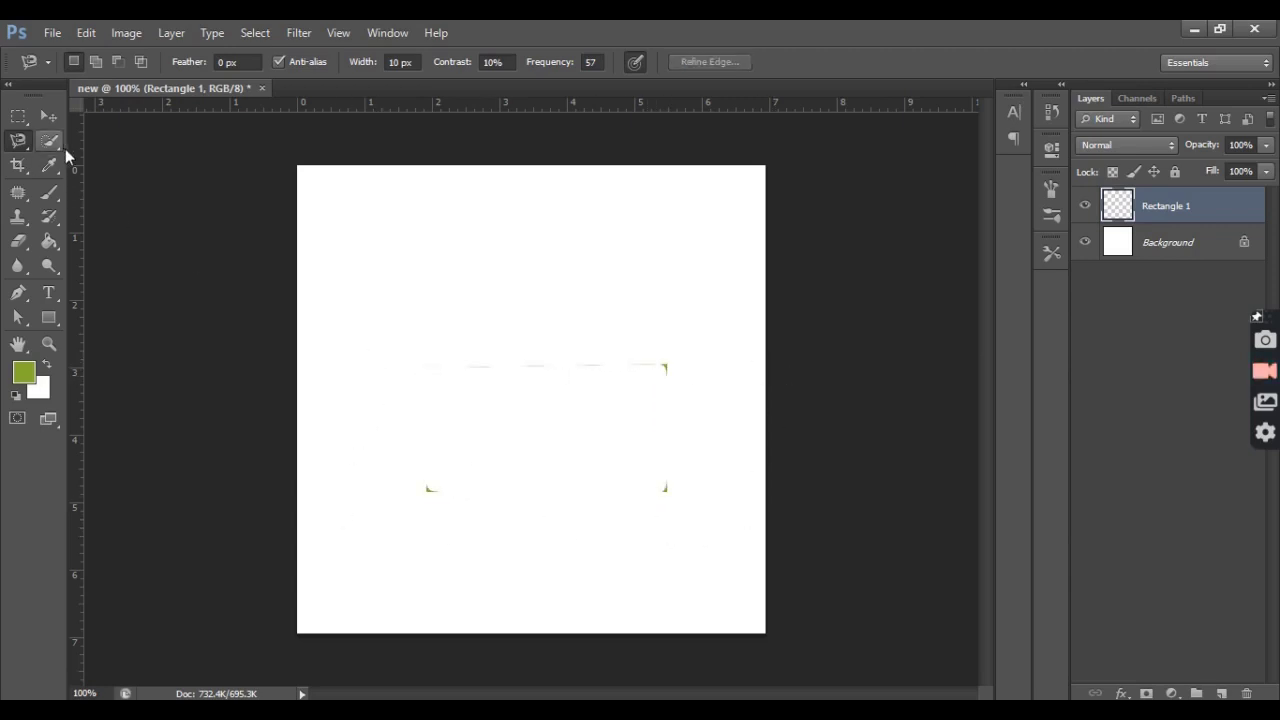
Step: Clear the leftover green traces with a large marquee selection and Delete
click(18, 116)
drag(347, 212, 729, 541)
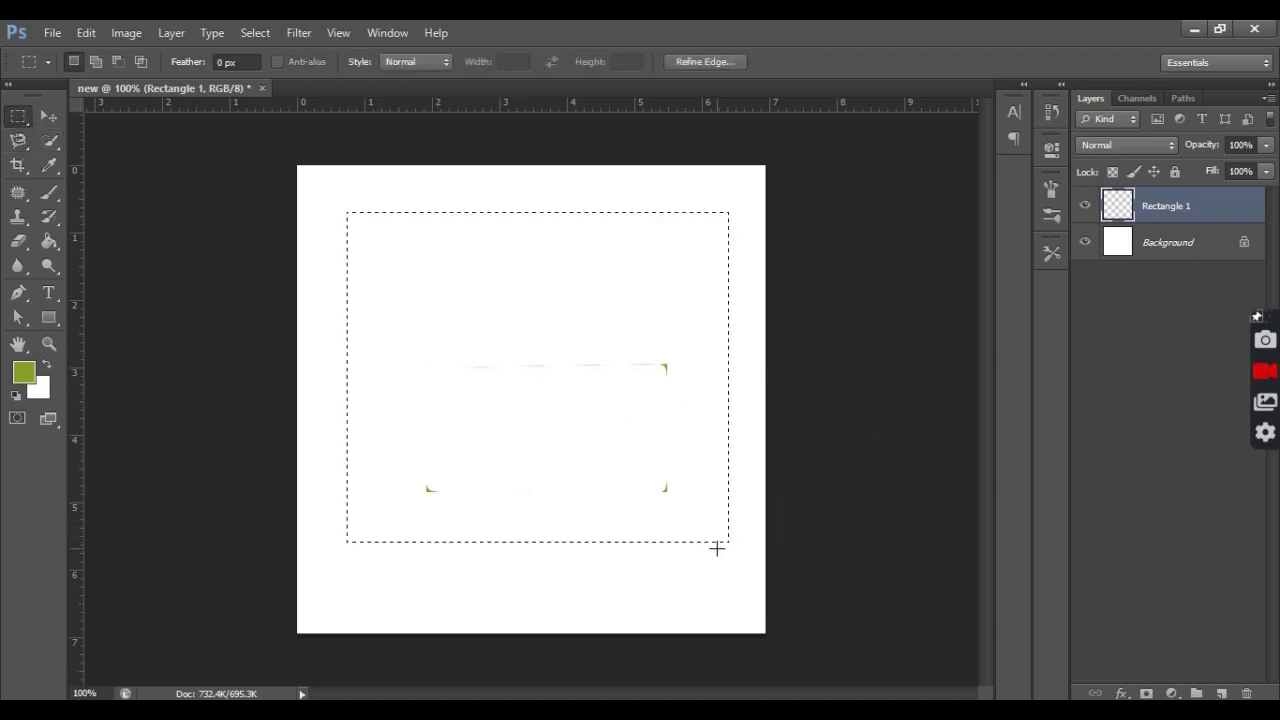
key(Delete)
key(ctrl+d)
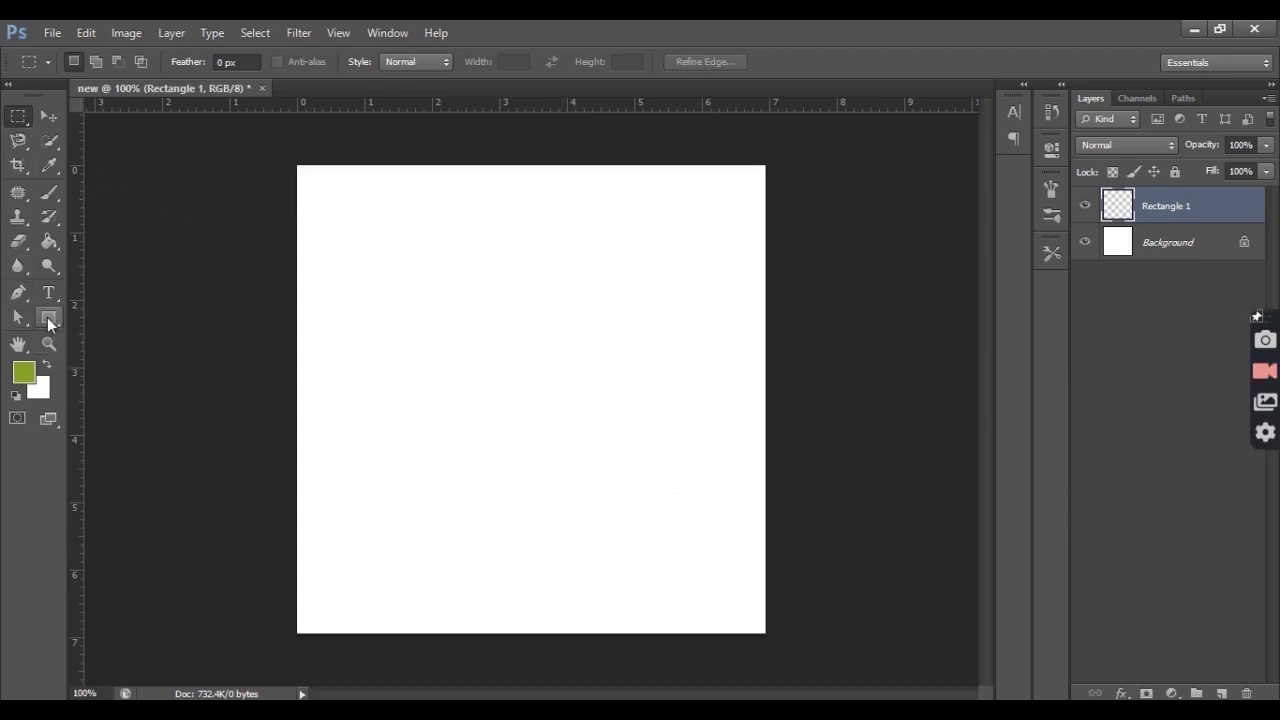
Step: Draw a large new green rectangle and rasterize its Rectangle 1 layer
click(48, 317)
drag(332, 237, 736, 553)
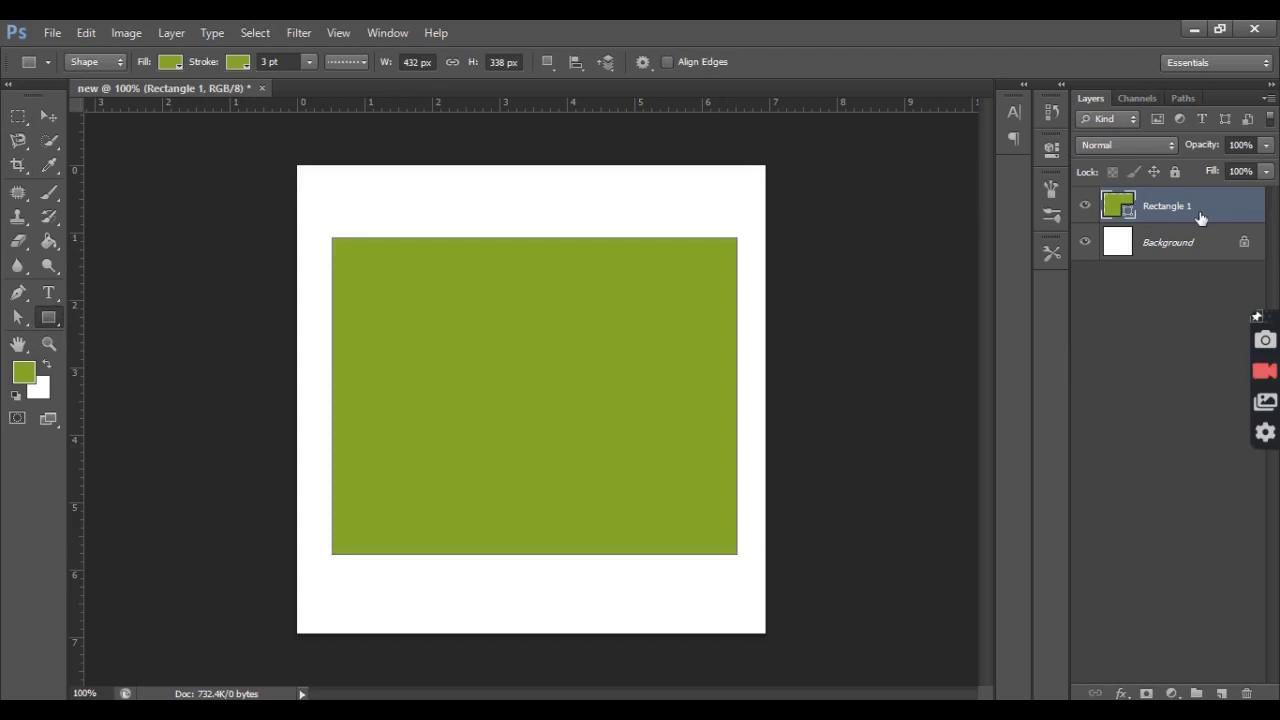
right_click(1200, 218)
click(1060, 195)
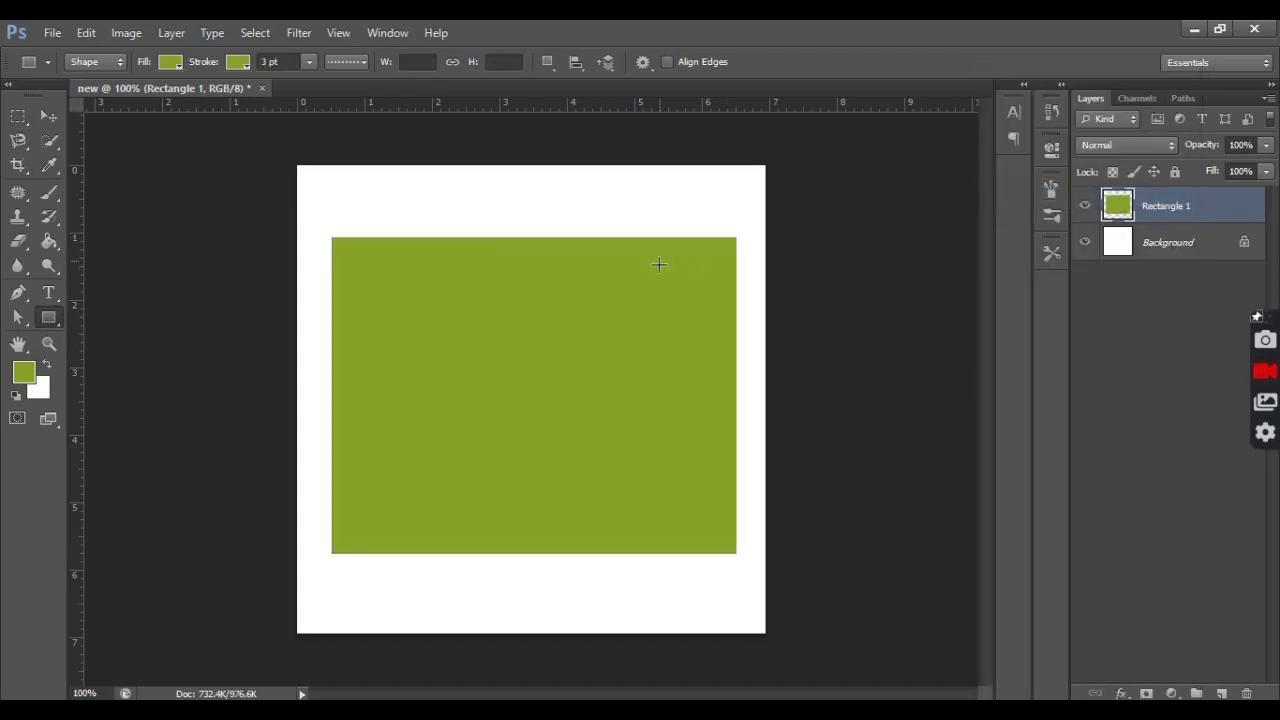
click(21, 170)
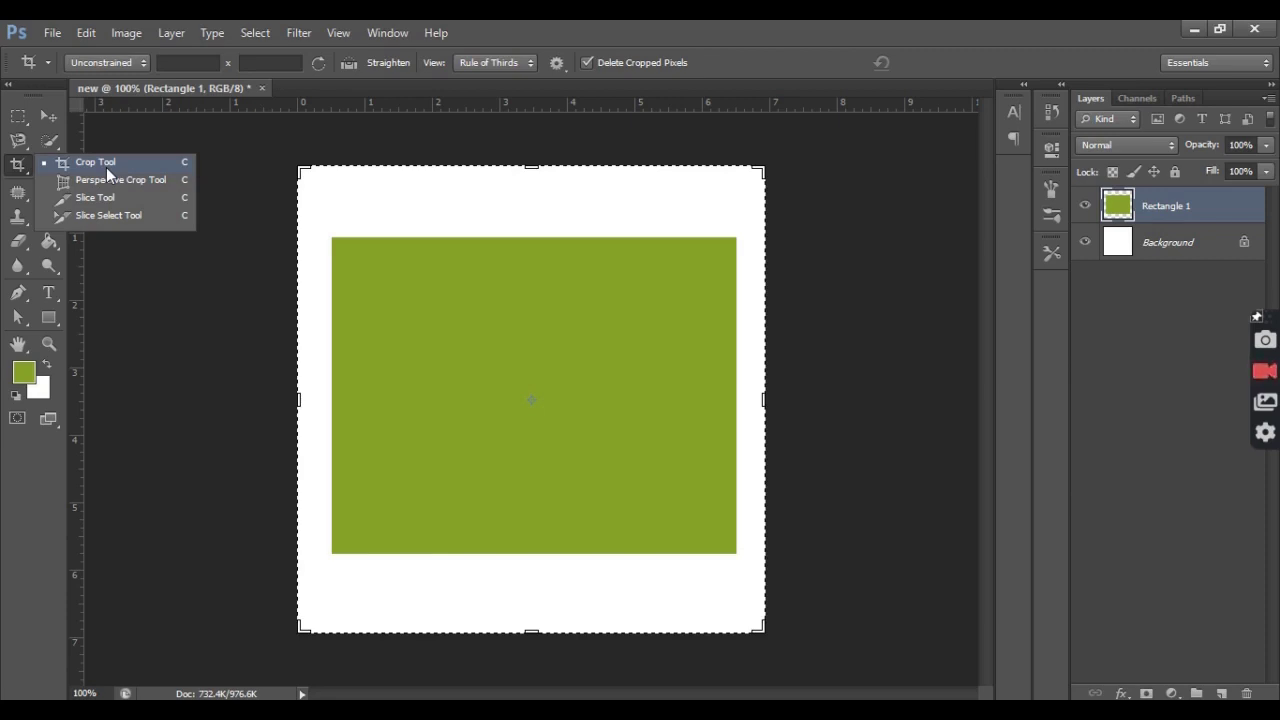
Step: Crop the canvas to the olive rectangle, trimming the white margins from top, bottom, left and right
click(107, 168)
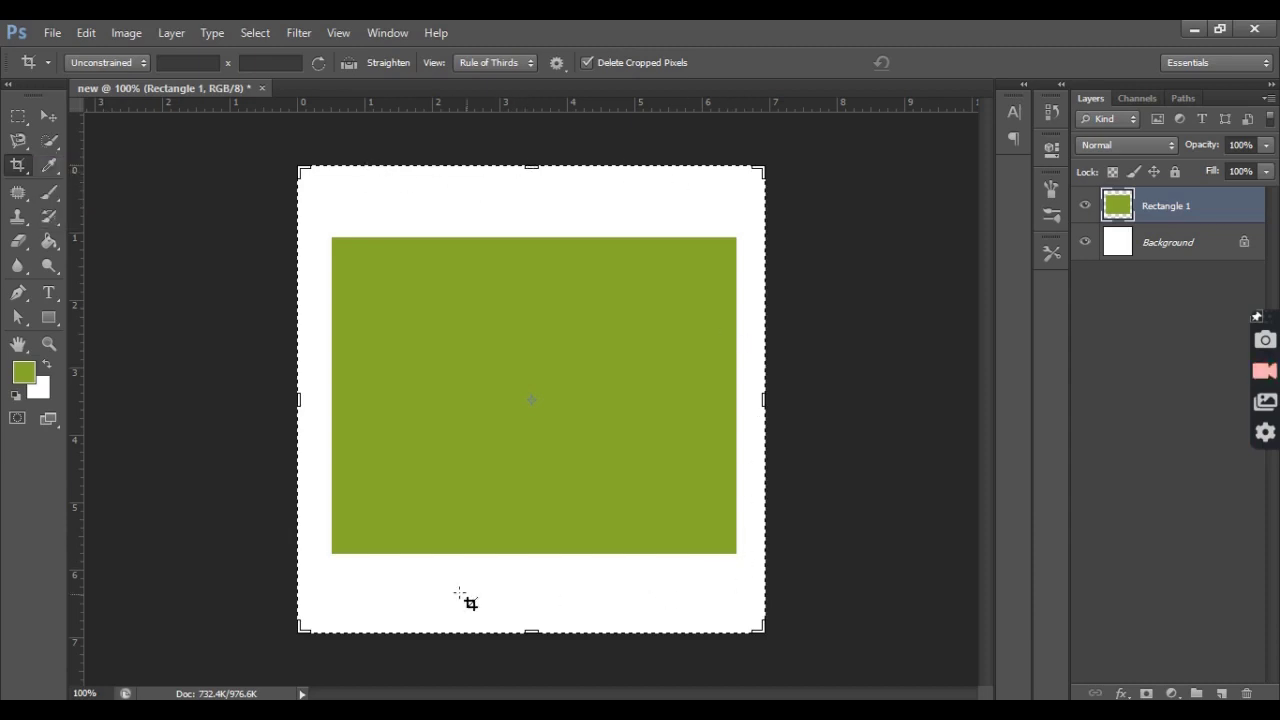
drag(531, 168, 531, 202)
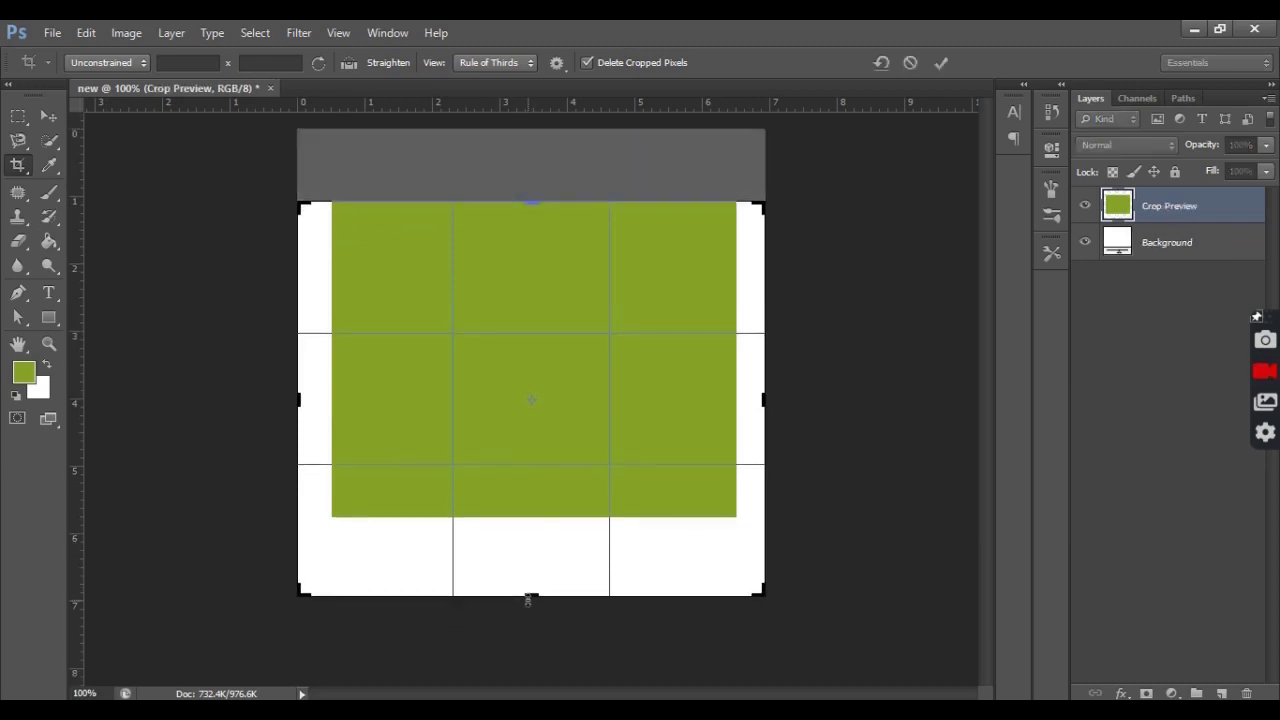
drag(531, 595, 531, 556)
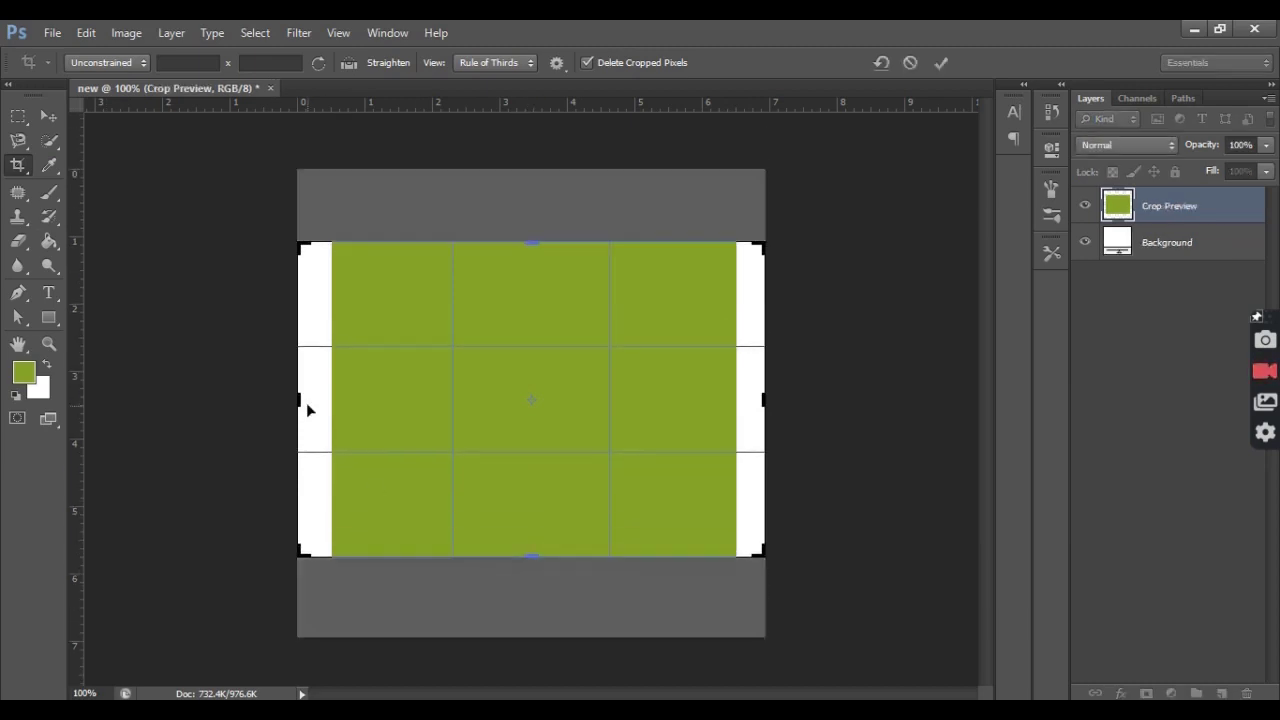
drag(300, 400, 315, 400)
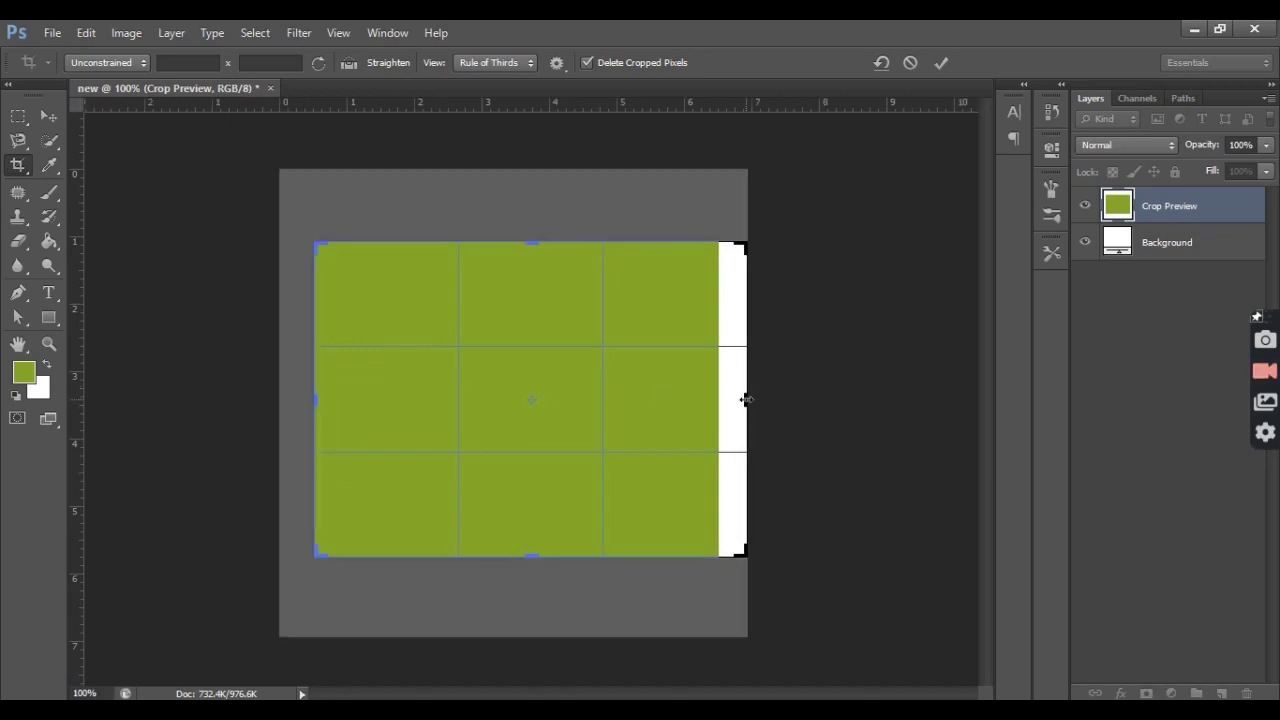
drag(746, 399, 731, 403)
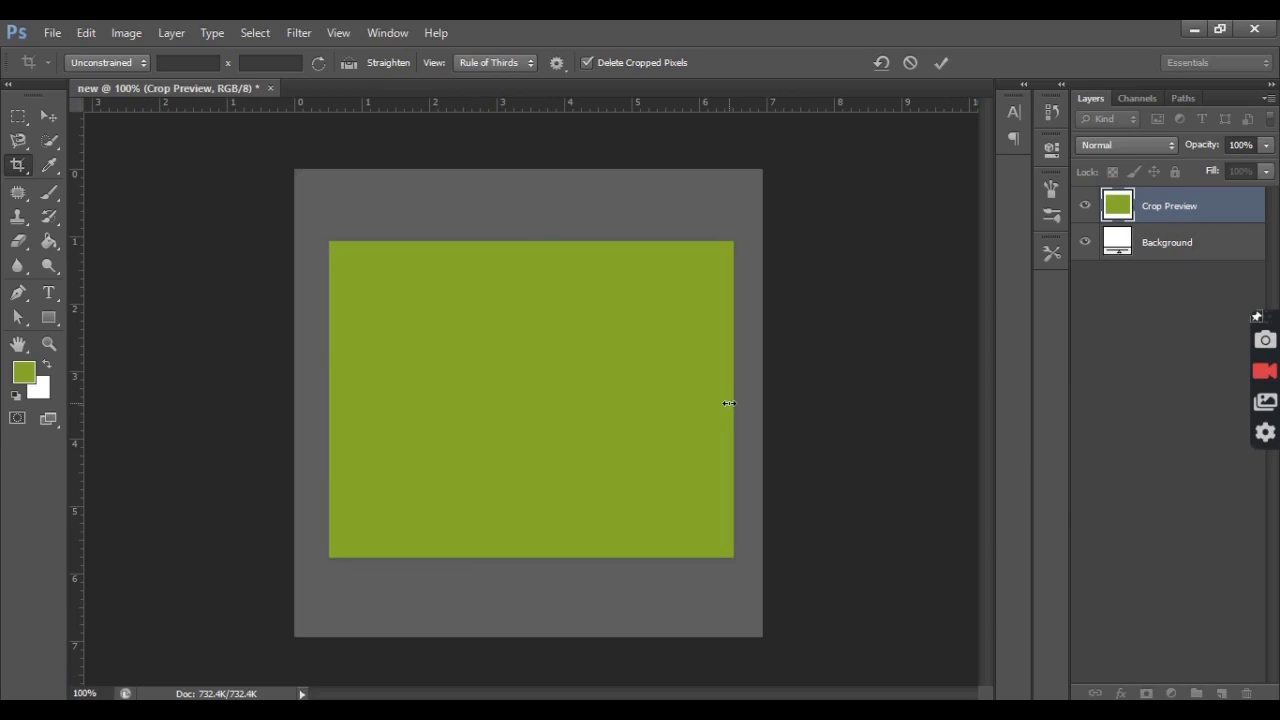
key(Return)
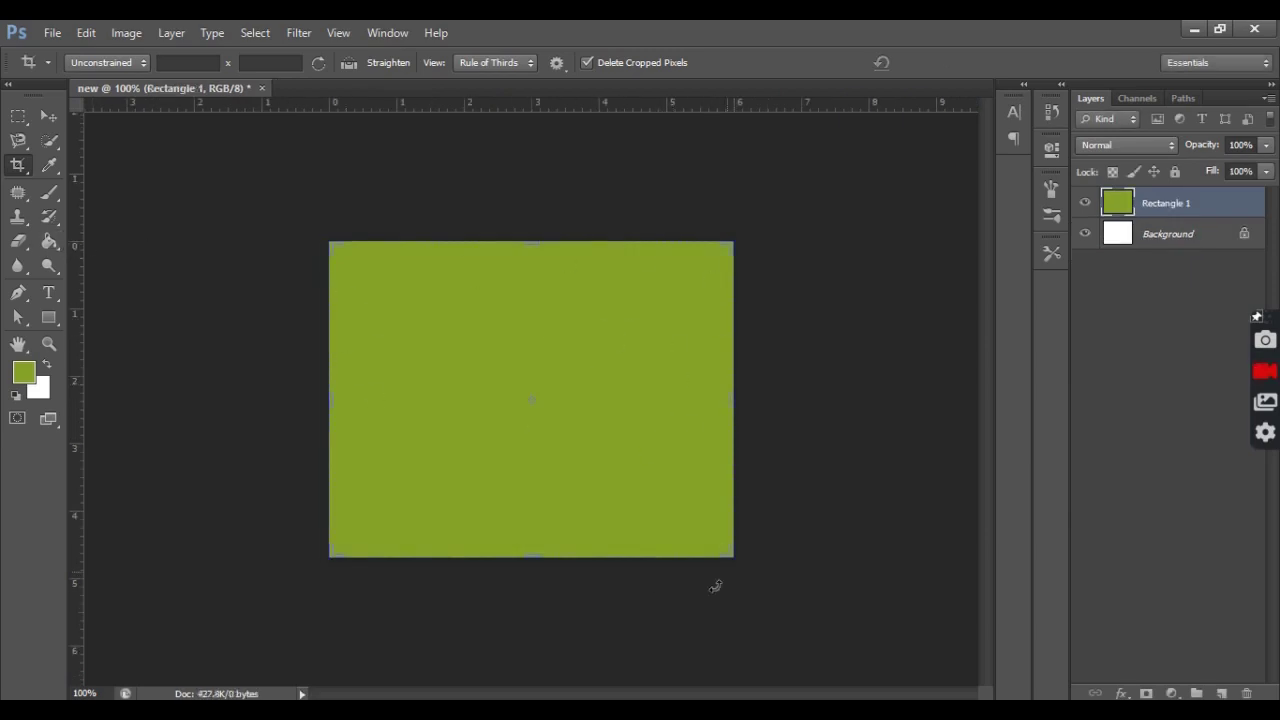
click(49, 116)
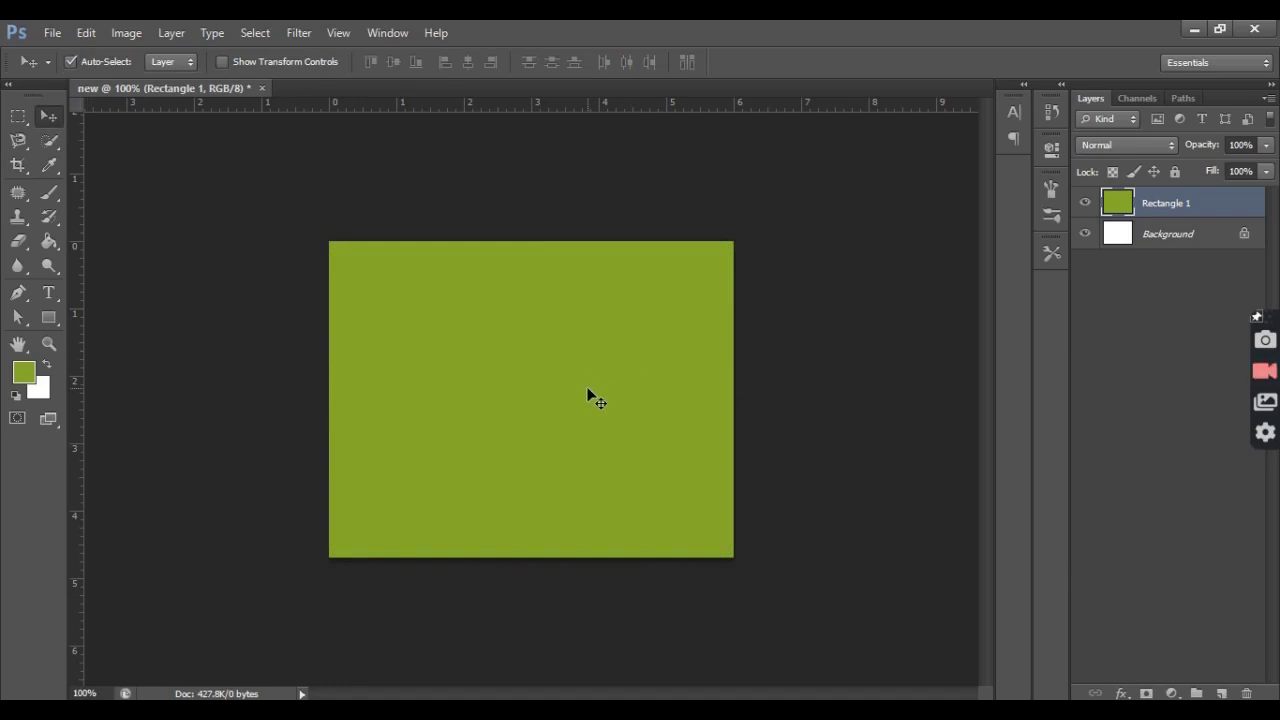
Step: Undo the crop to restore the white canvas, then make the Eyedropper the active tool
click(18, 165)
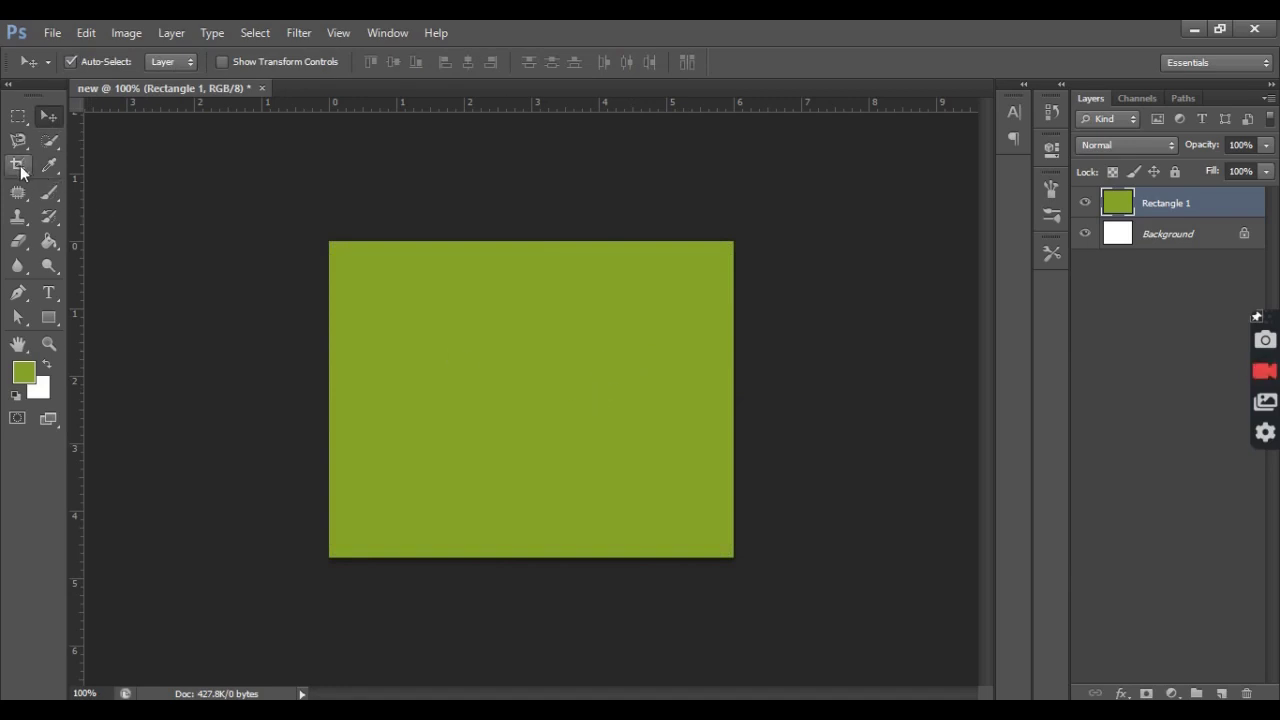
key(ctrl+z)
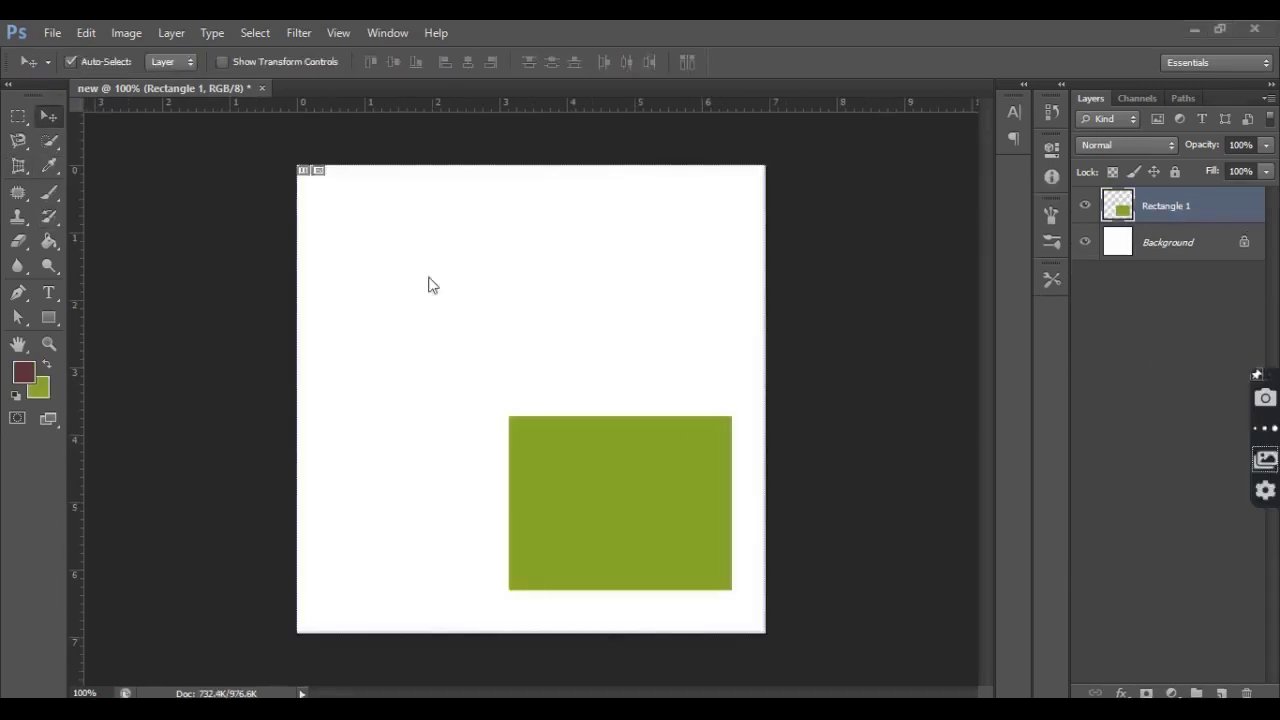
click(57, 169)
click(136, 164)
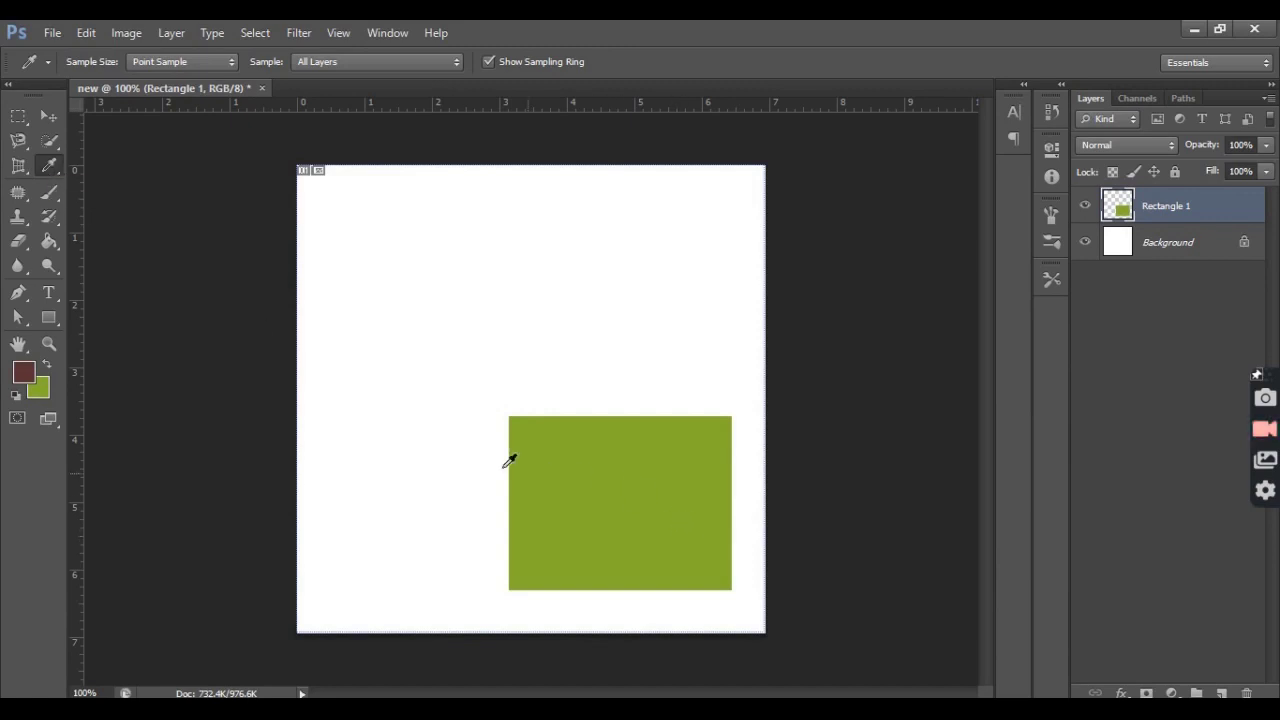
Step: Draw a smaller rectangle up-left of the olive one and set the foreground to a darker green
click(48, 318)
drag(378, 348, 501, 438)
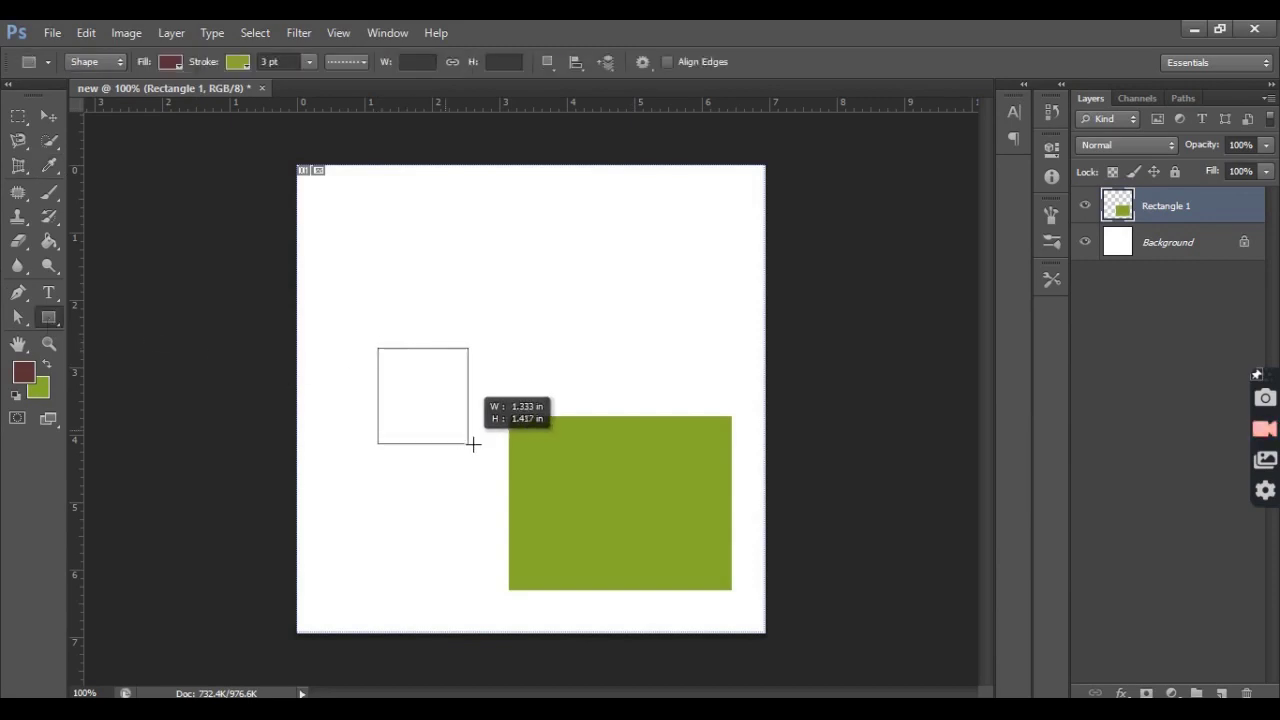
click(25, 375)
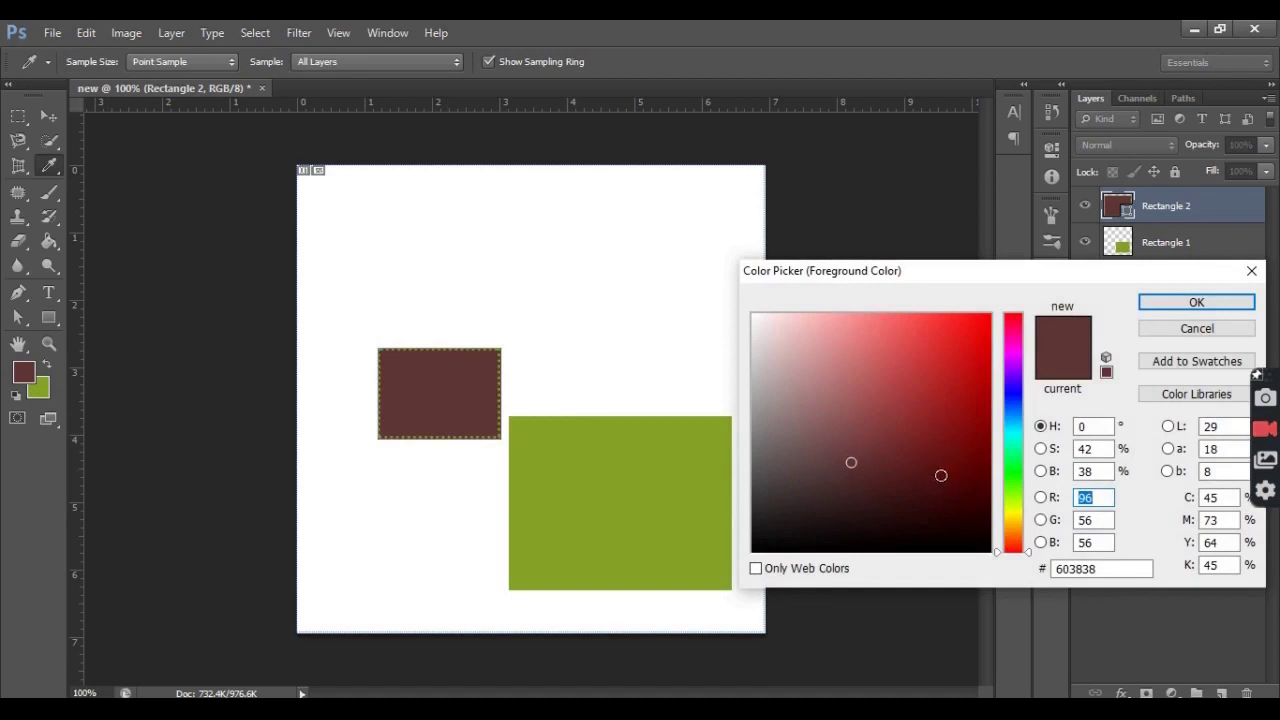
click(715, 489)
drag(961, 427, 977, 467)
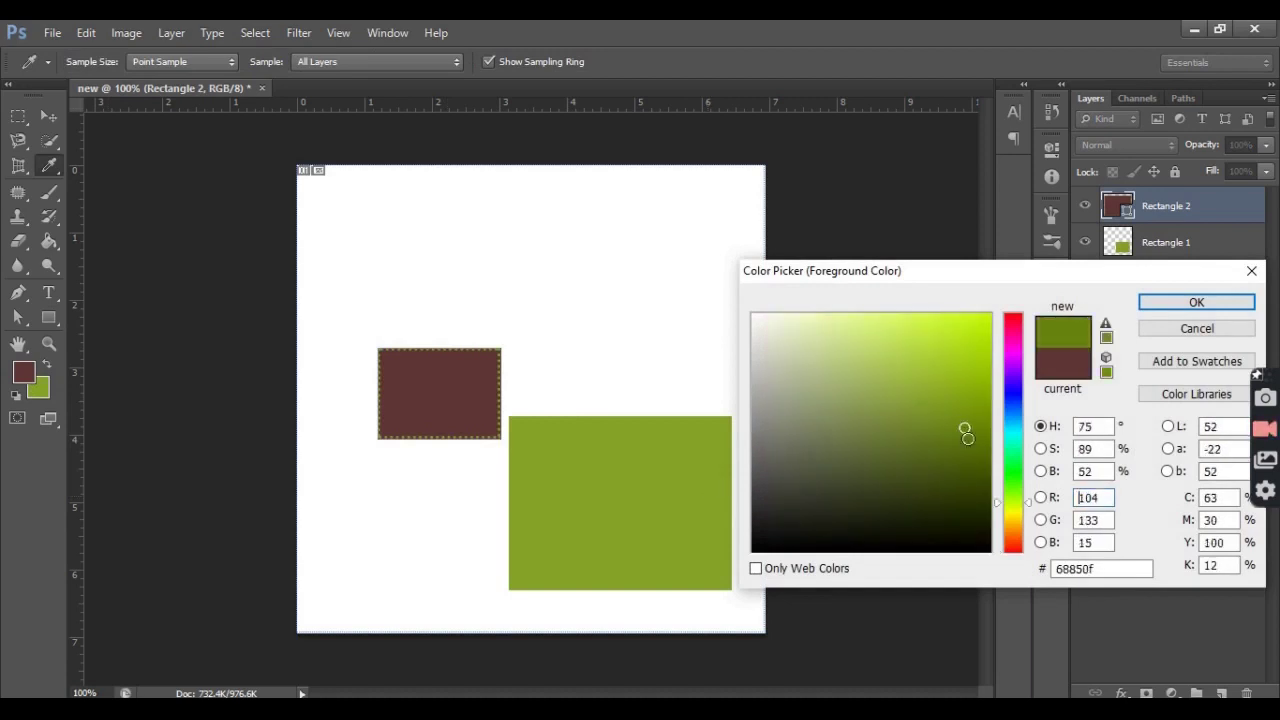
click(1163, 313)
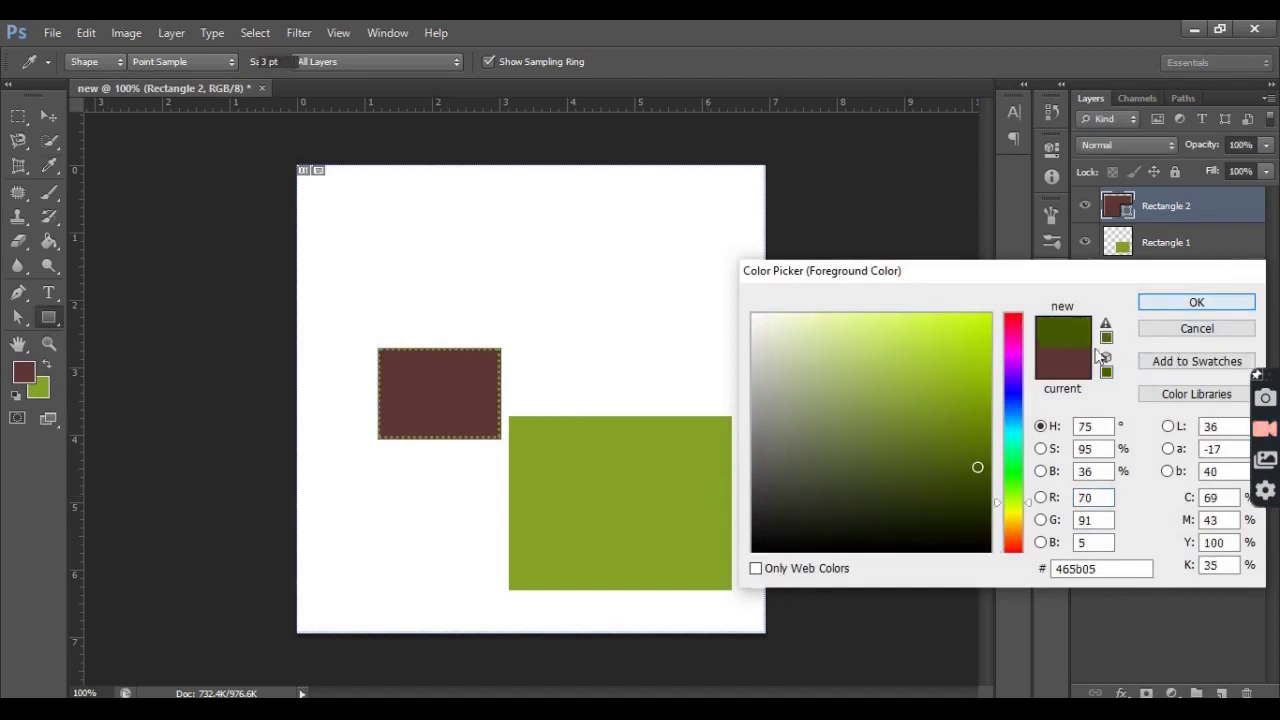
Step: Remove both the fill and the stroke from Rectangle 2
key(u)
click(172, 62)
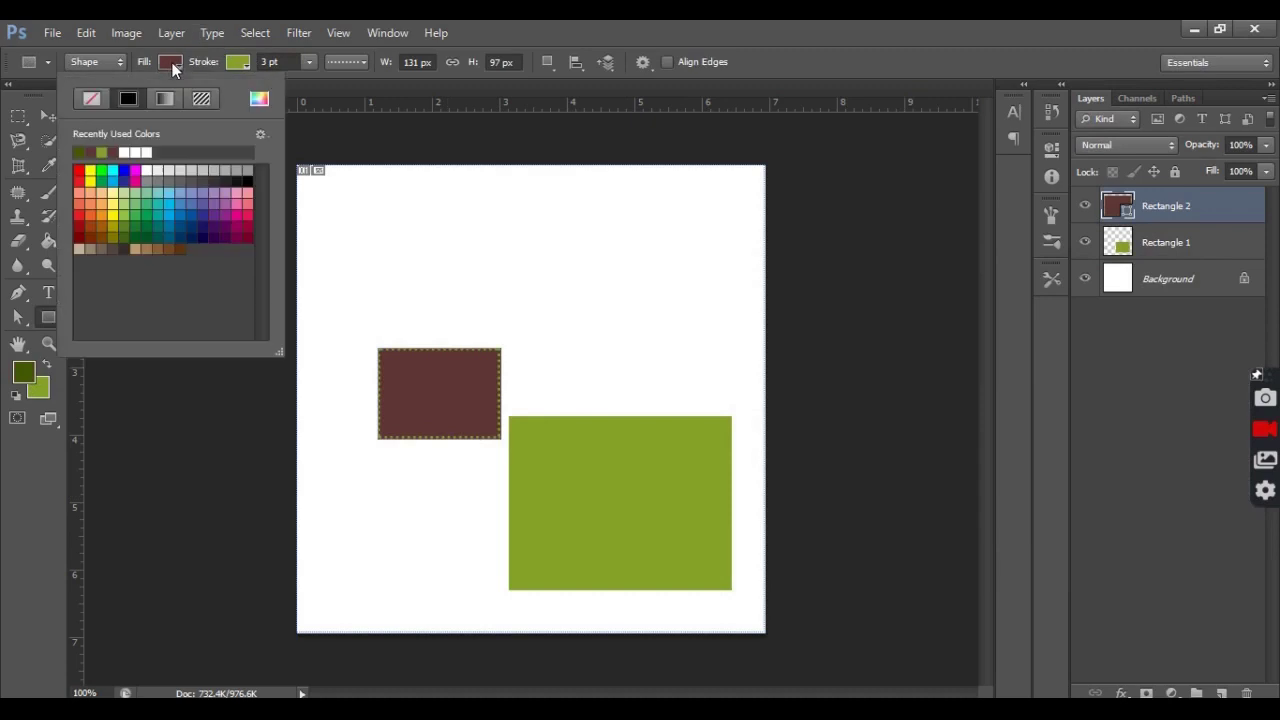
click(91, 98)
click(240, 62)
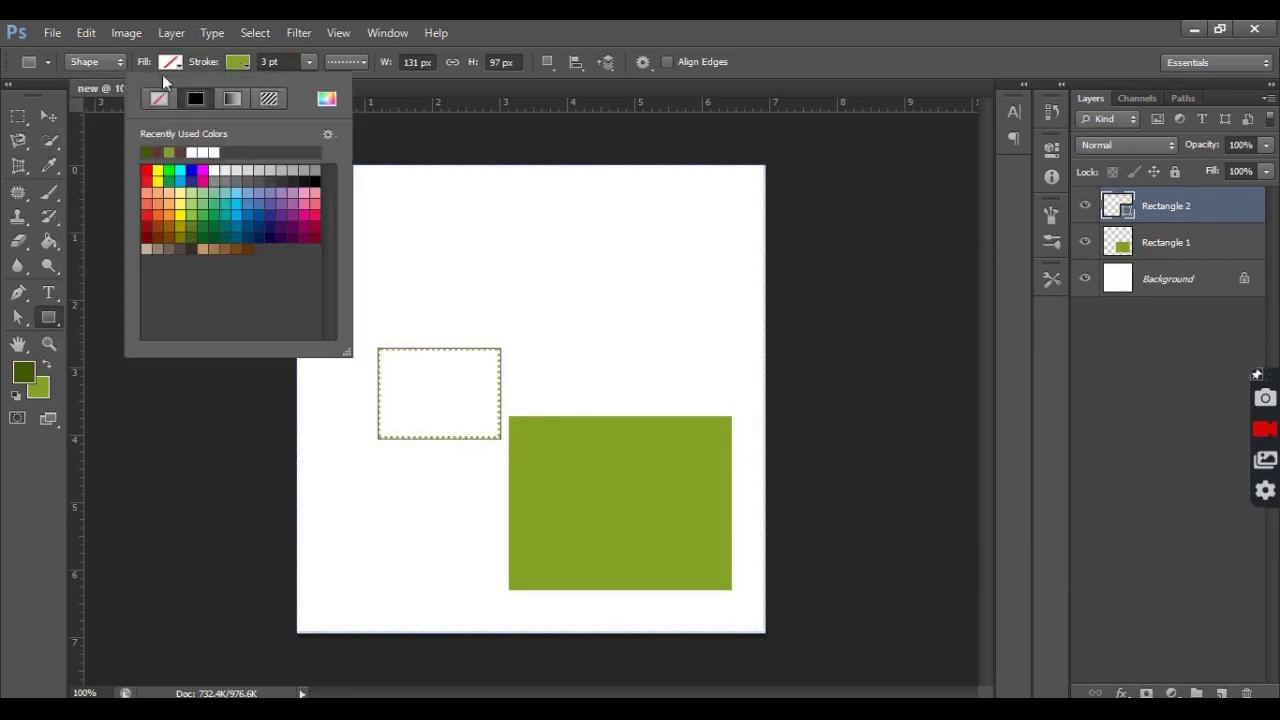
click(160, 97)
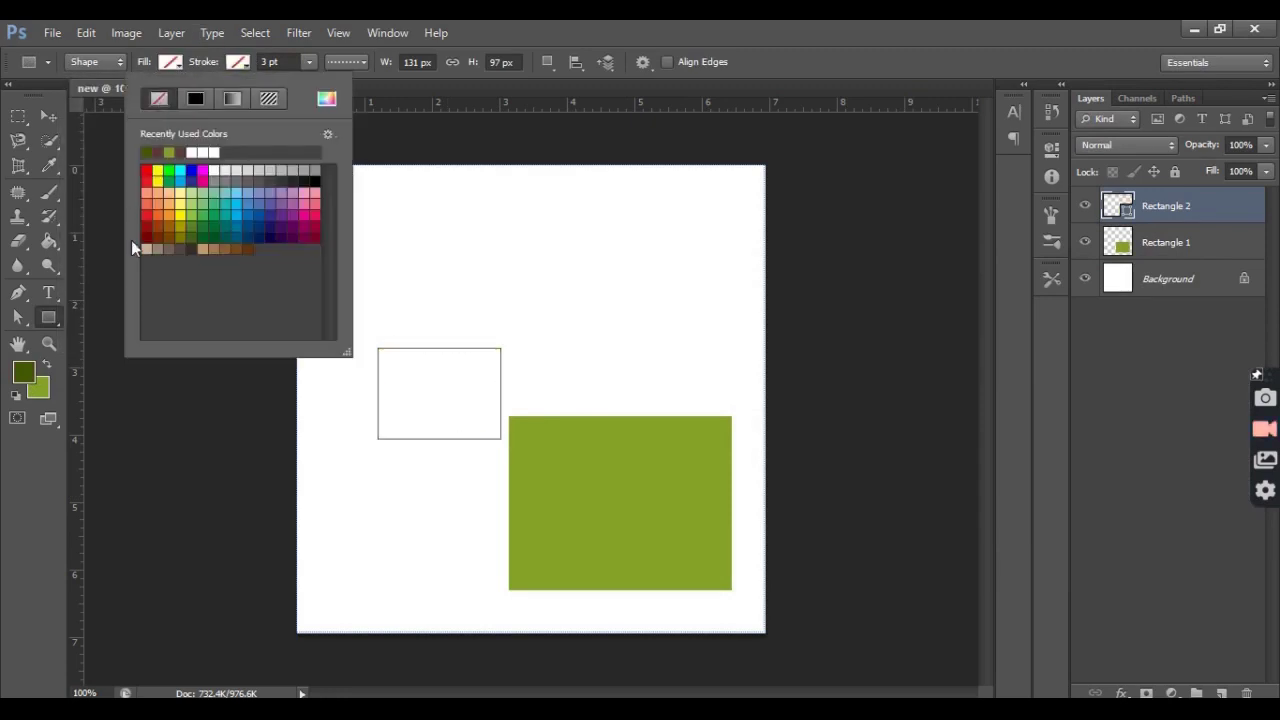
Step: Give Rectangle 2 a solid dark green fill
click(1165, 218)
double_click(1117, 205)
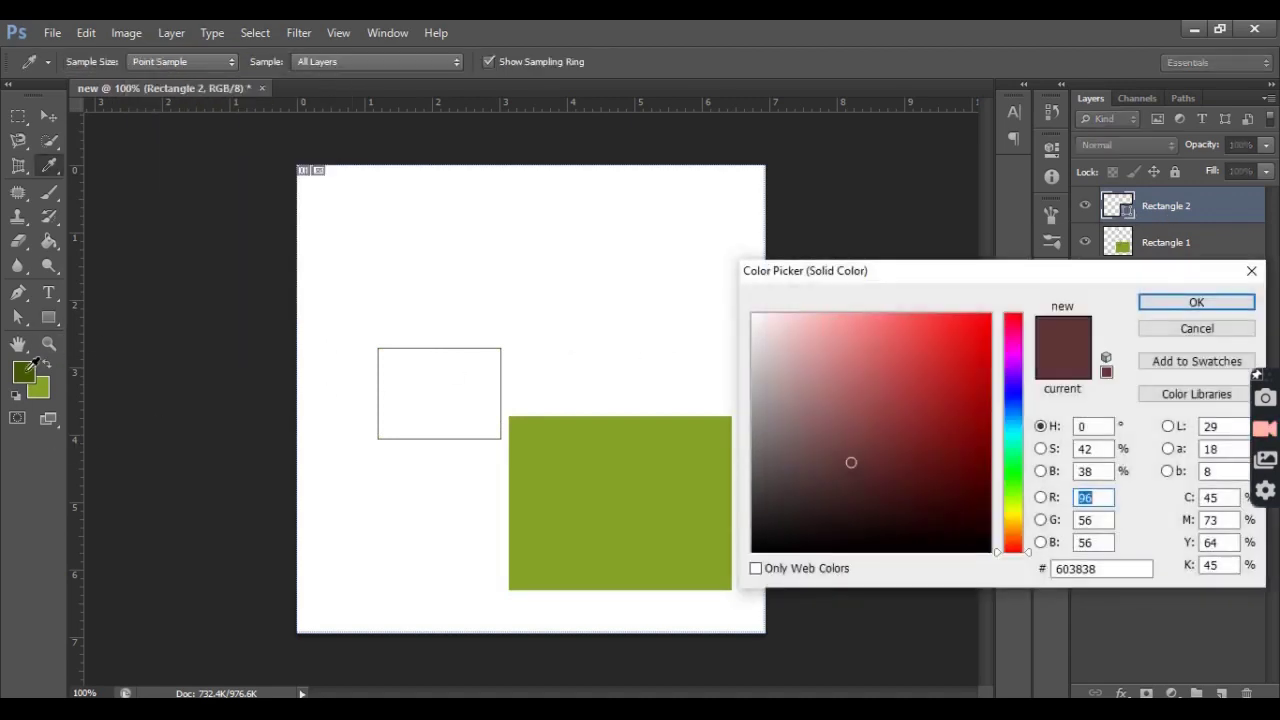
click(30, 366)
click(1196, 302)
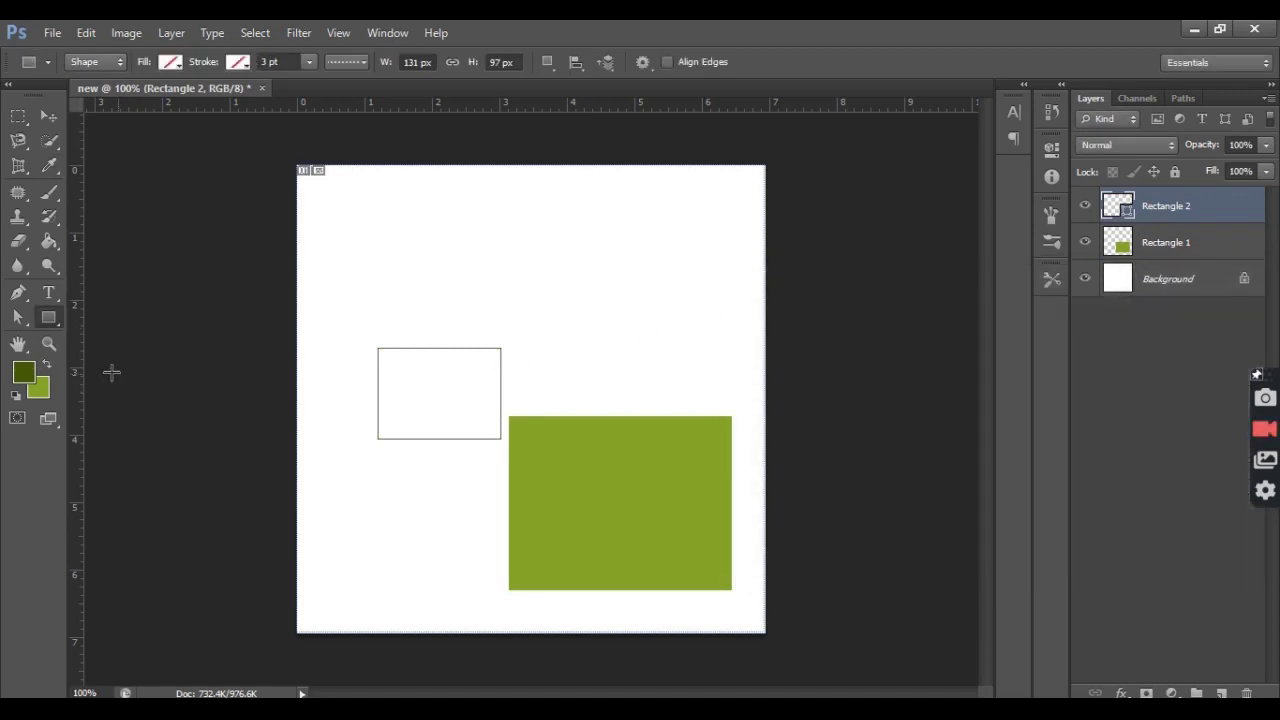
click(173, 62)
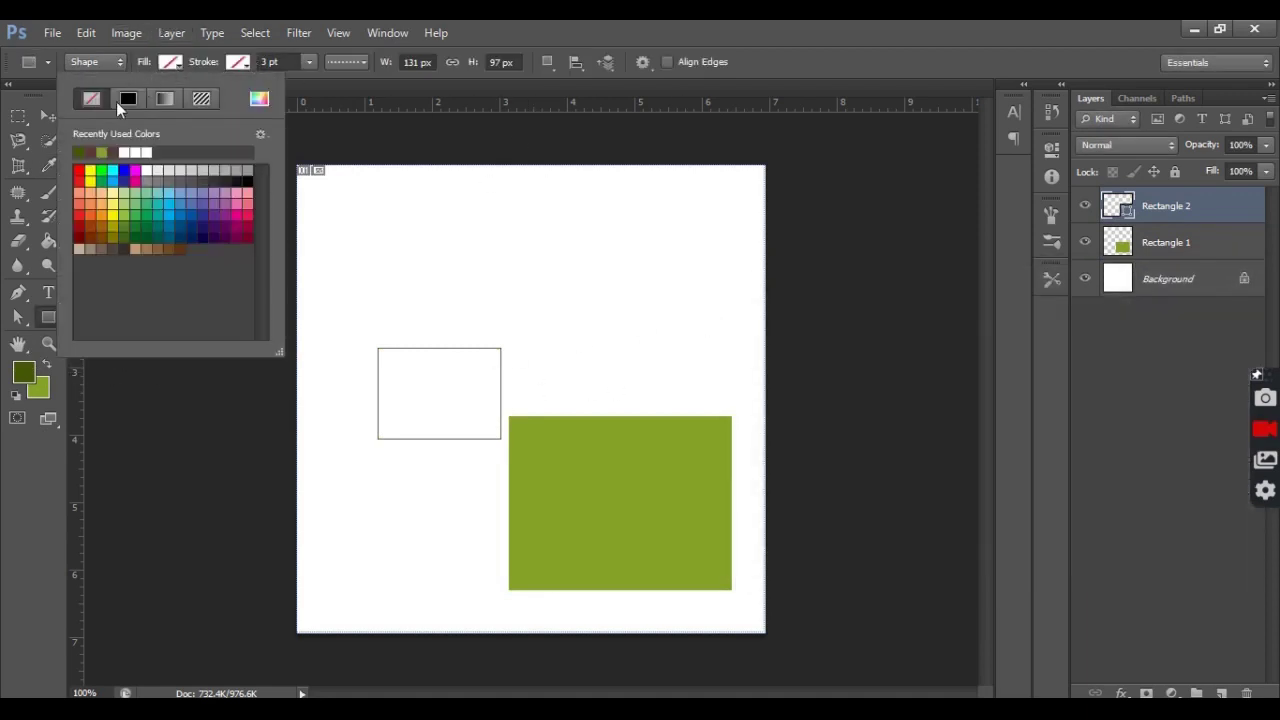
click(118, 100)
click(32, 145)
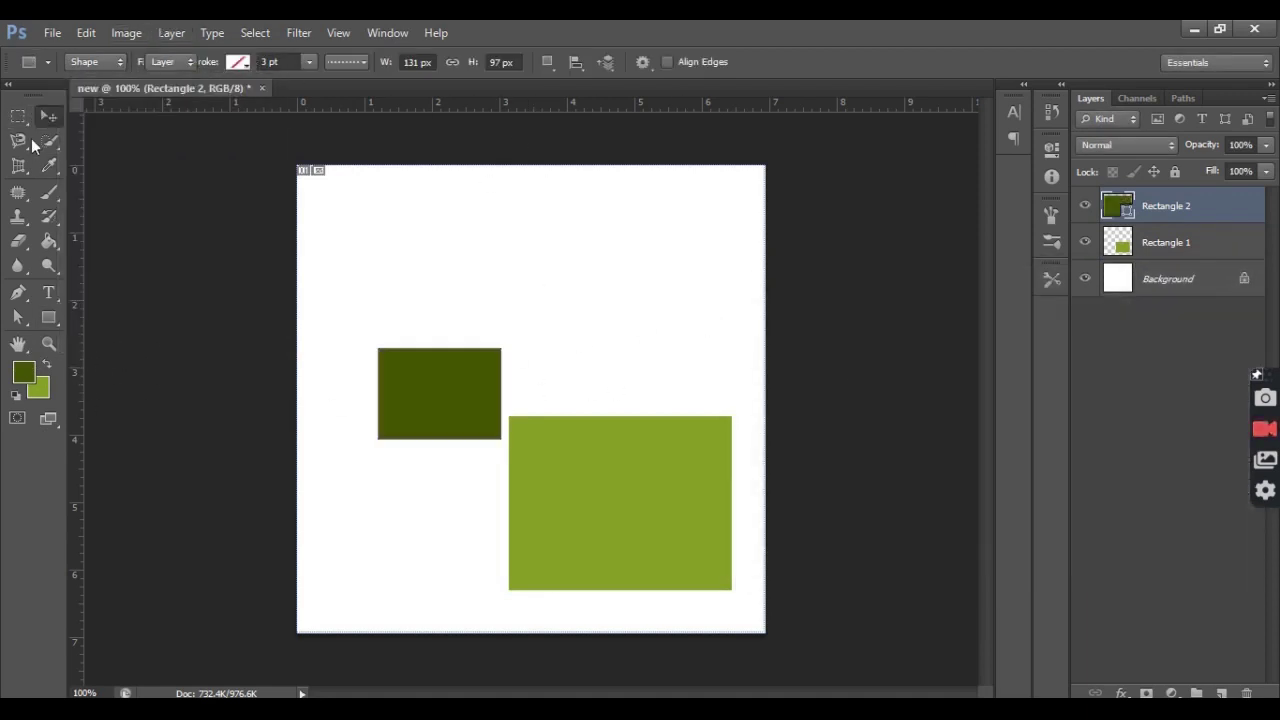
key(v)
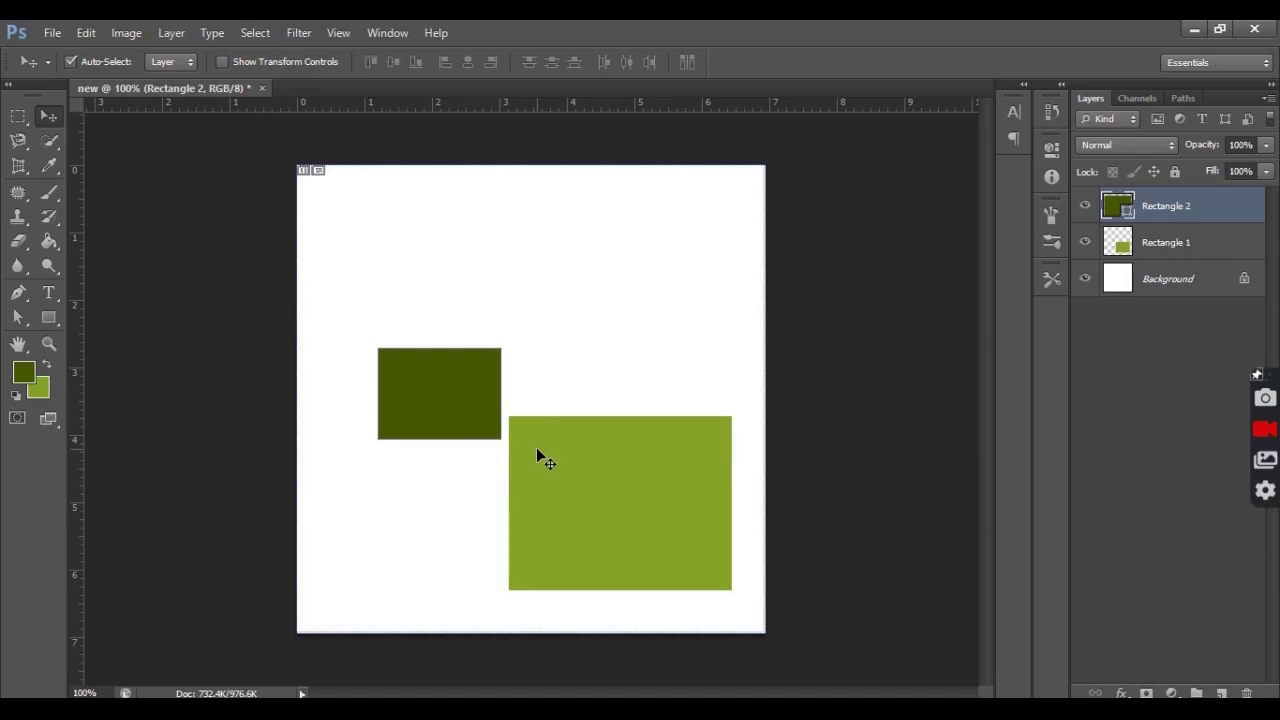
Step: Sample the olive rectangle with the Eyedropper and check its 87a529 hex value in the Color Picker
click(51, 164)
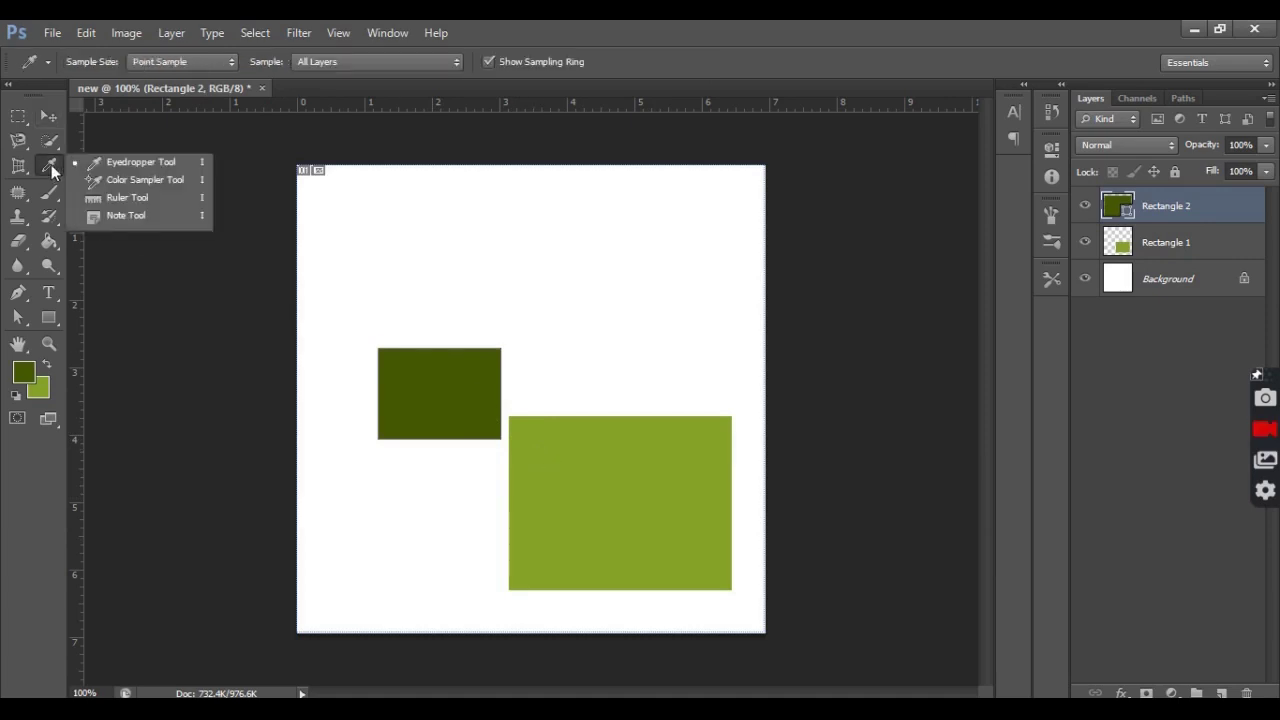
click(127, 162)
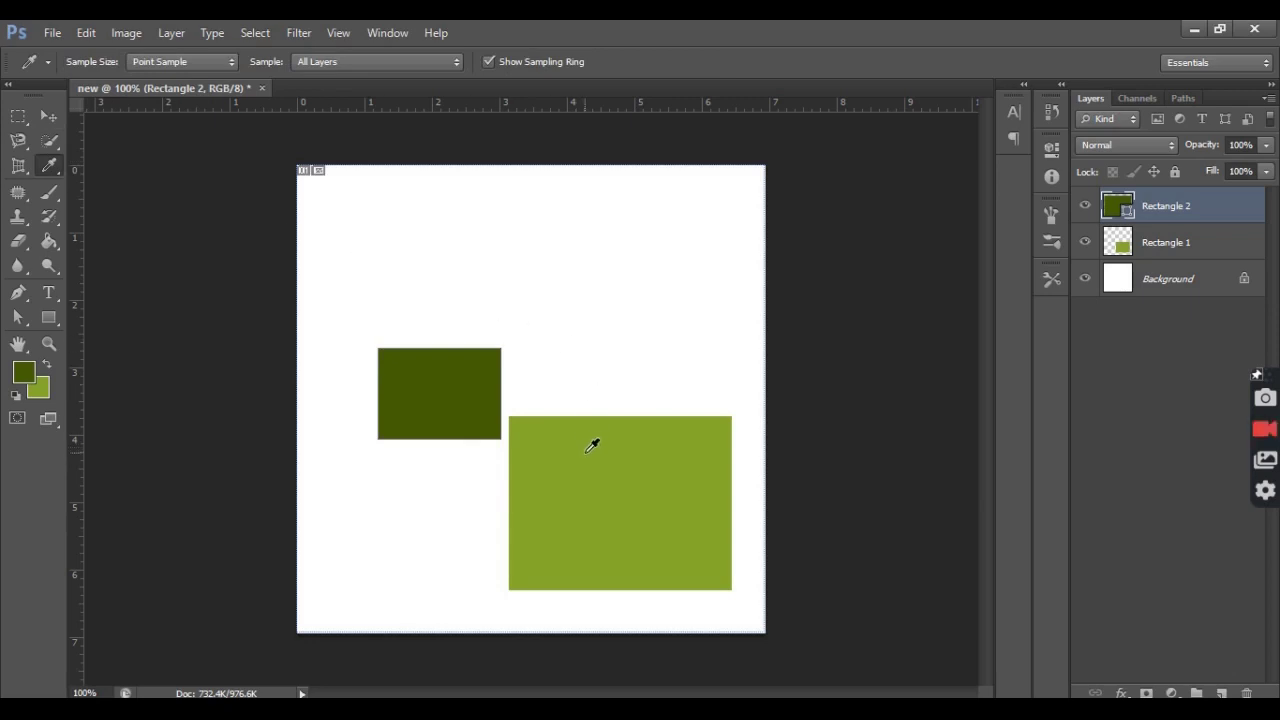
click(585, 451)
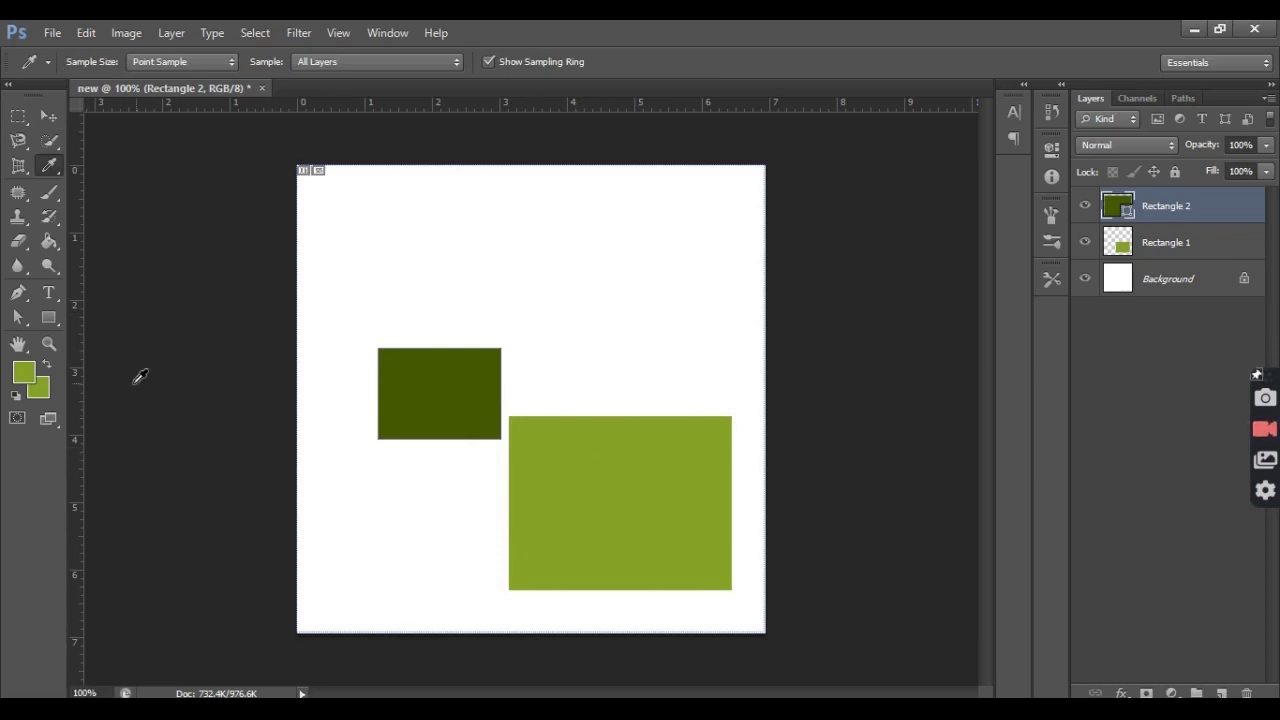
click(24, 375)
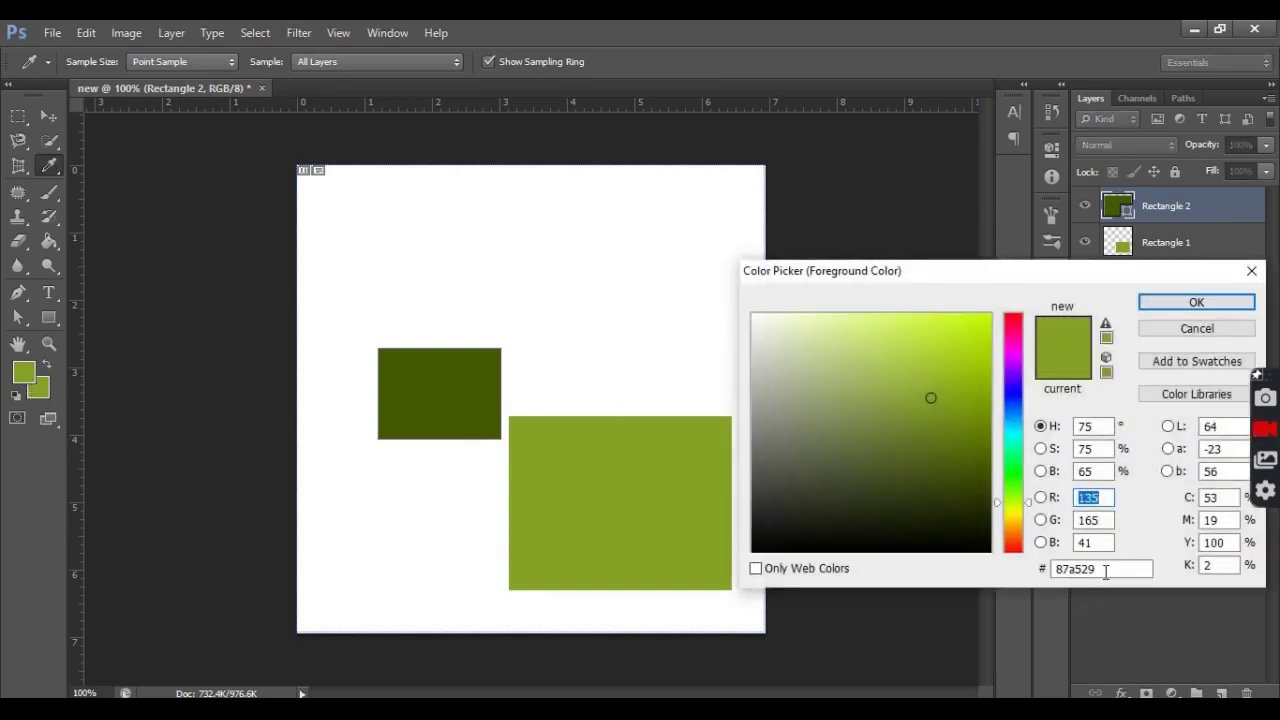
drag(1105, 569, 1043, 569)
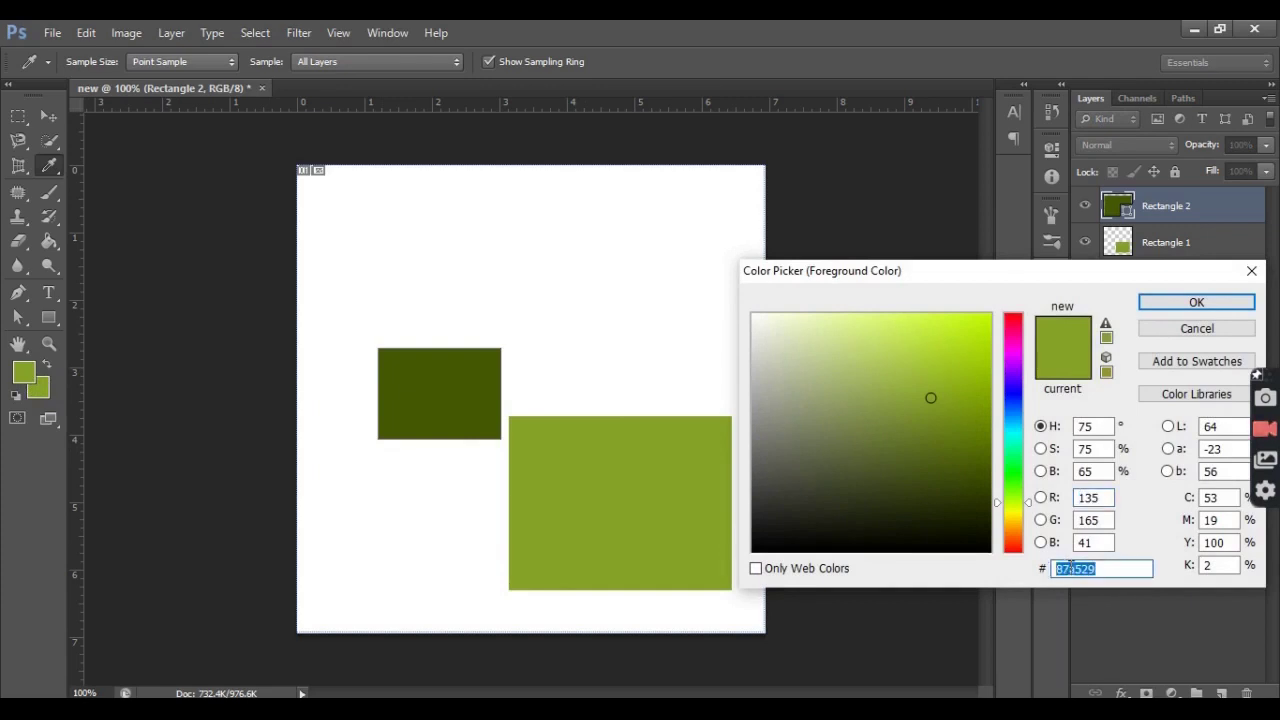
click(1196, 328)
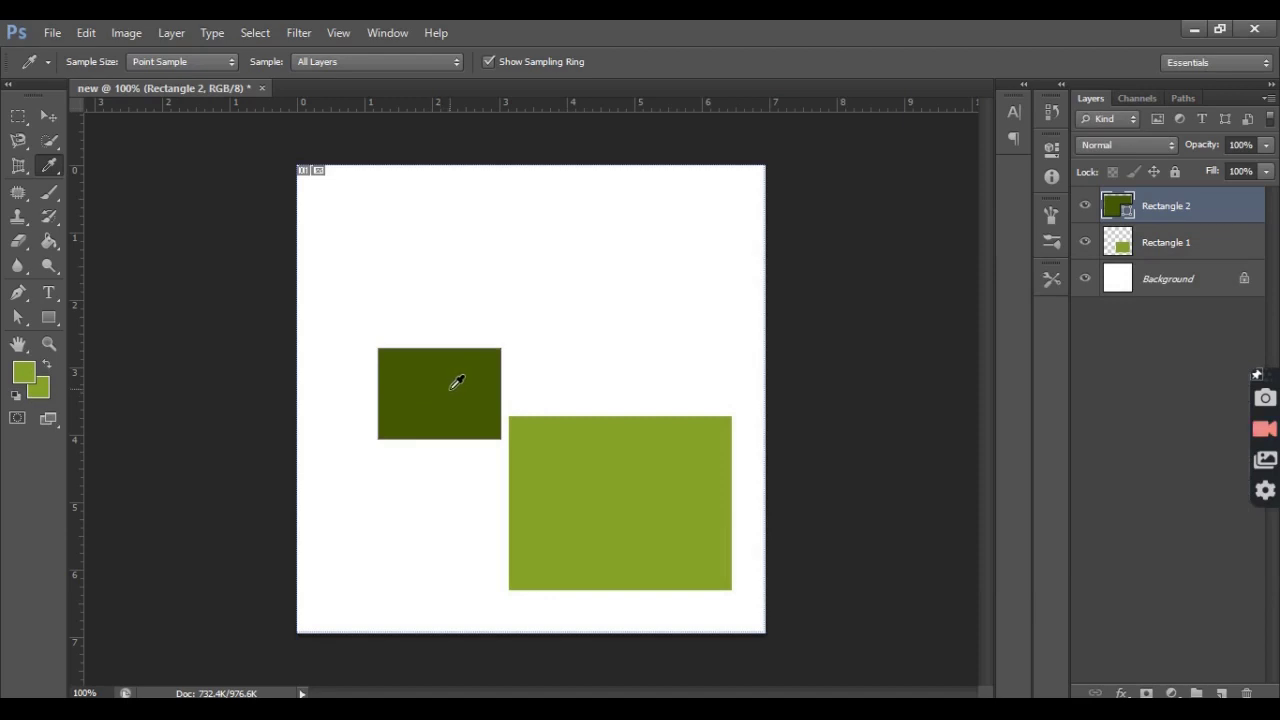
Step: Sample the dark green rectangle and confirm the foreground now reads 465b05
click(451, 387)
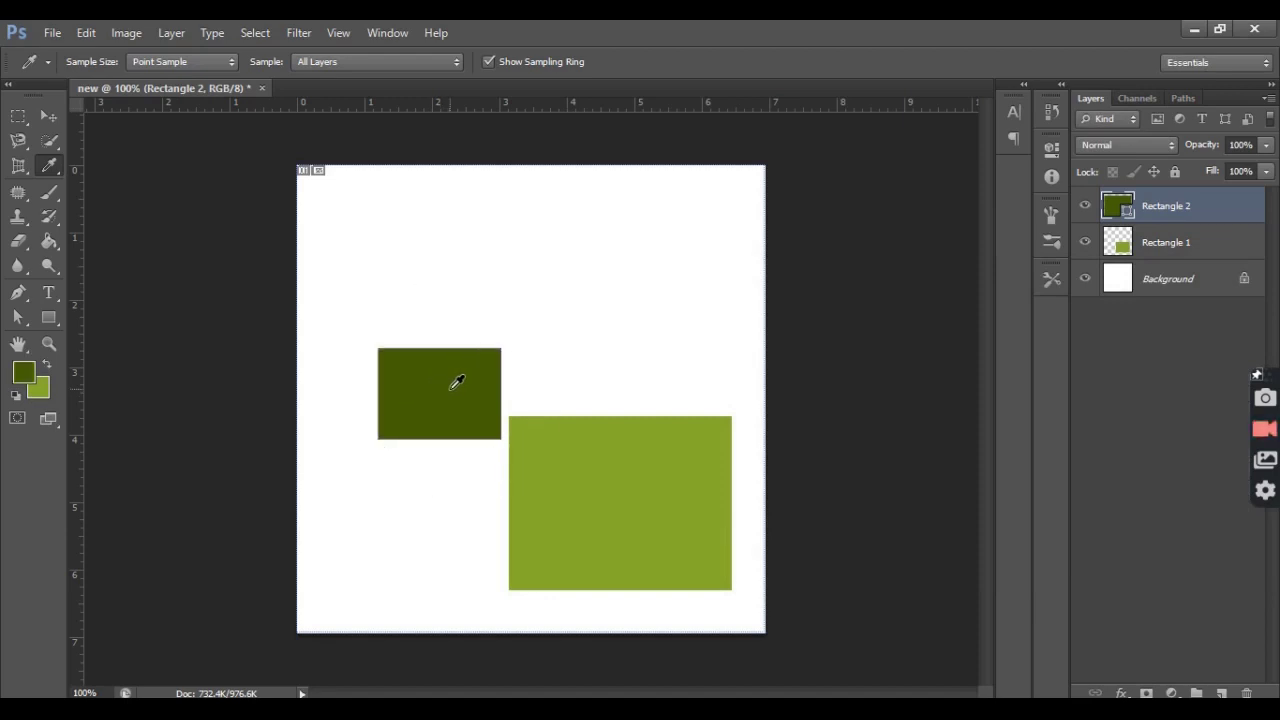
click(26, 378)
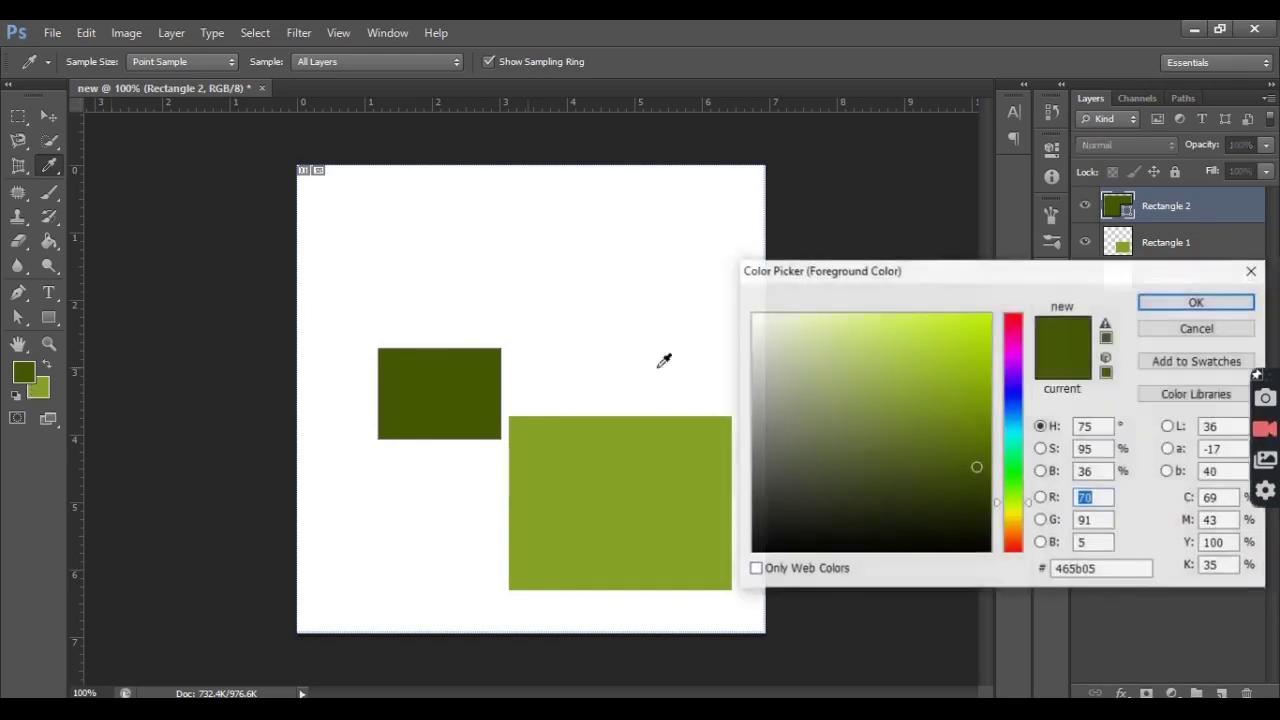
drag(1140, 569, 1038, 576)
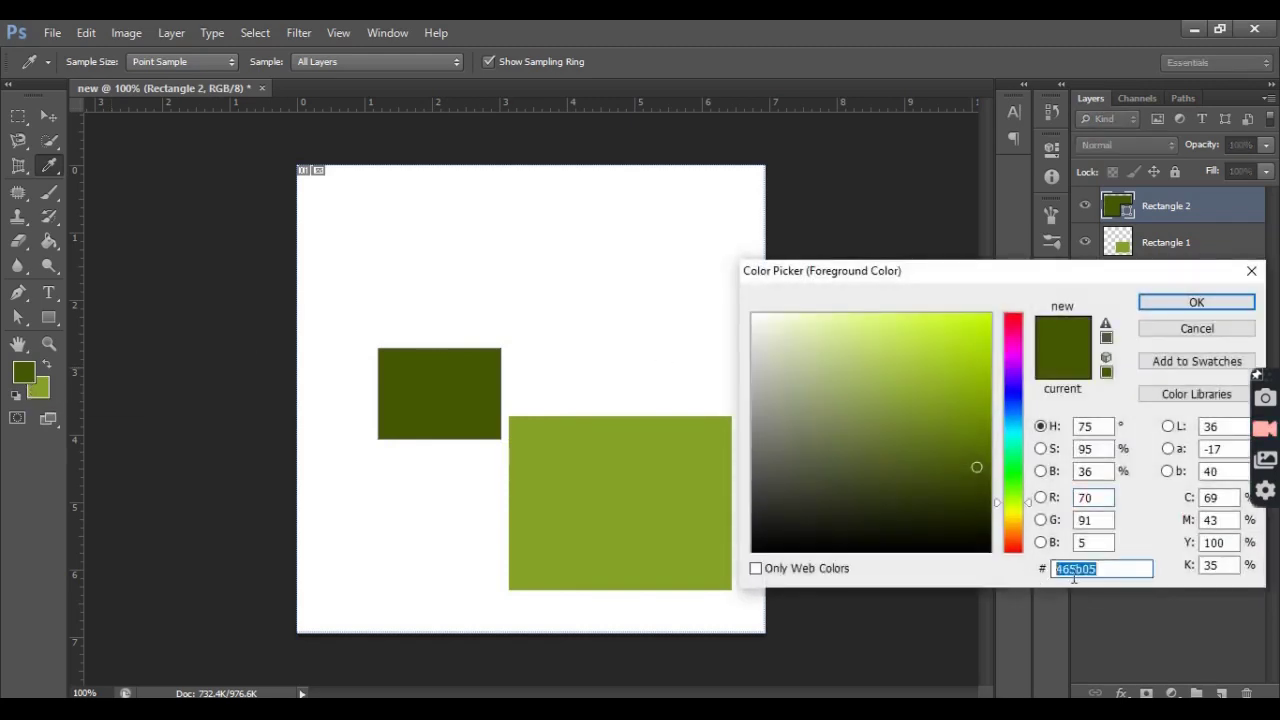
click(1150, 302)
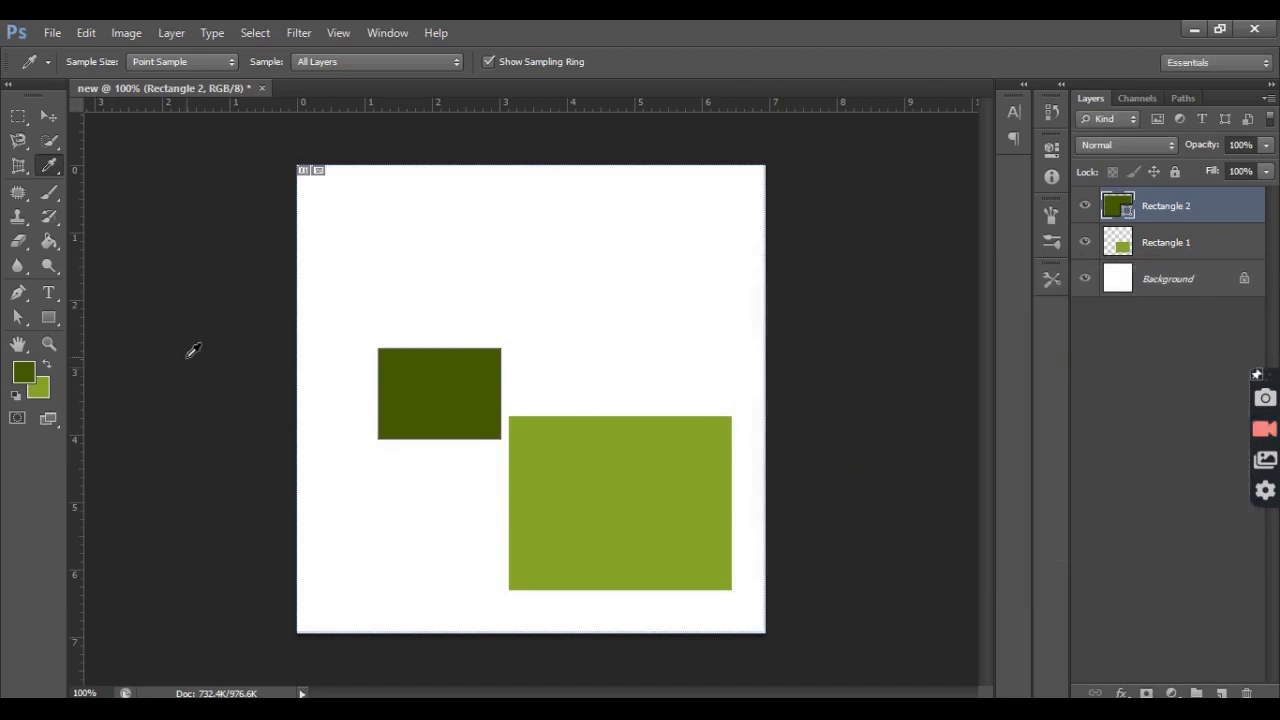
Step: Open the Info panel, sample a canvas point, and show the eyedropper tool group list
click(1049, 179)
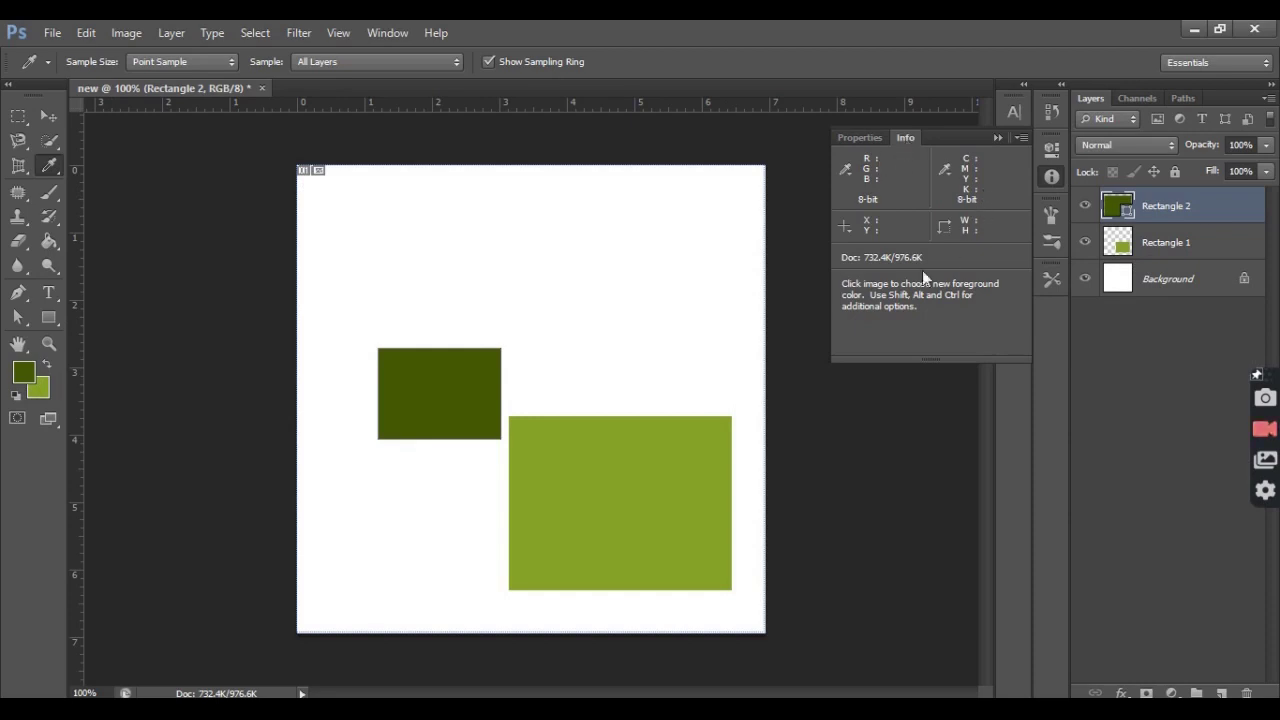
click(463, 387)
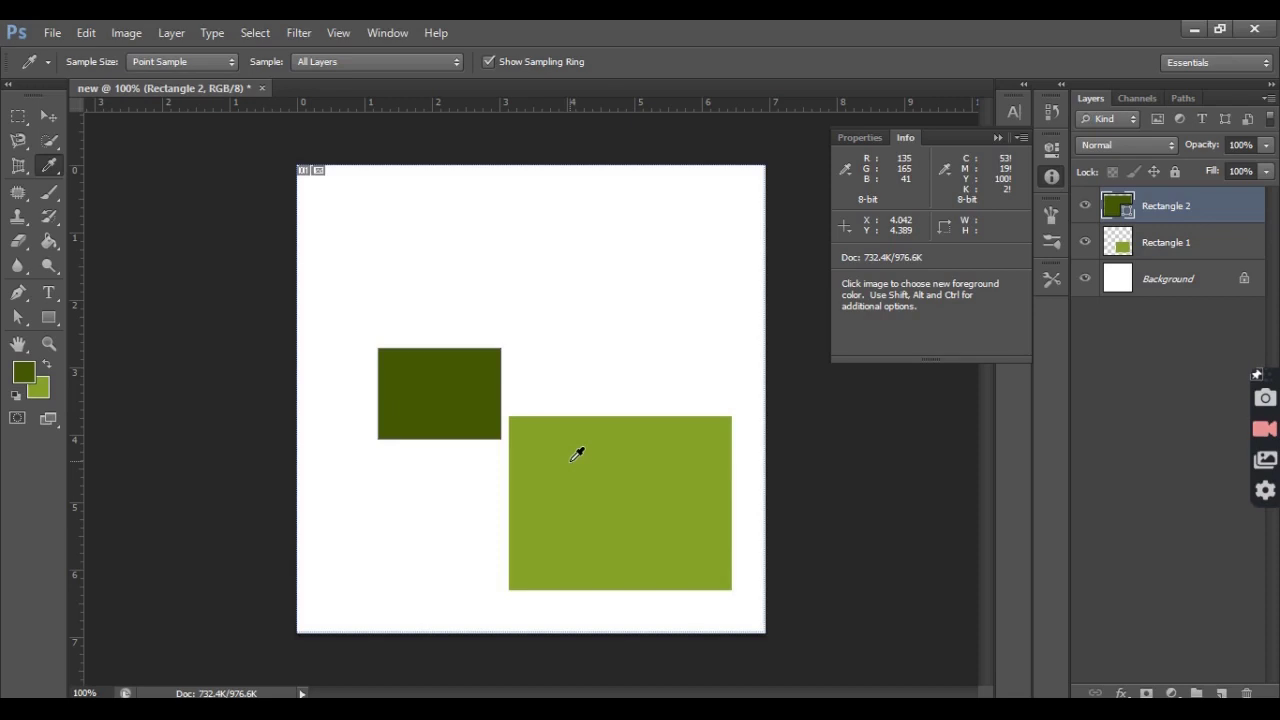
right_click(47, 169)
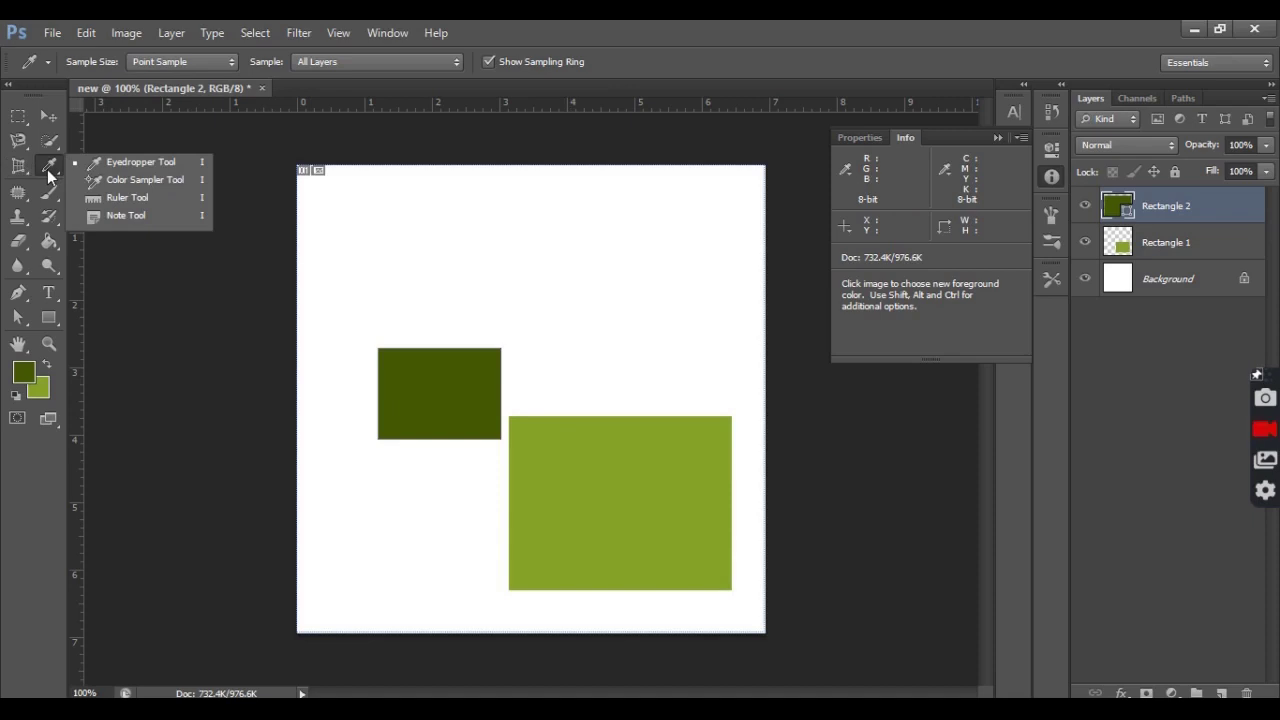
click(47, 169)
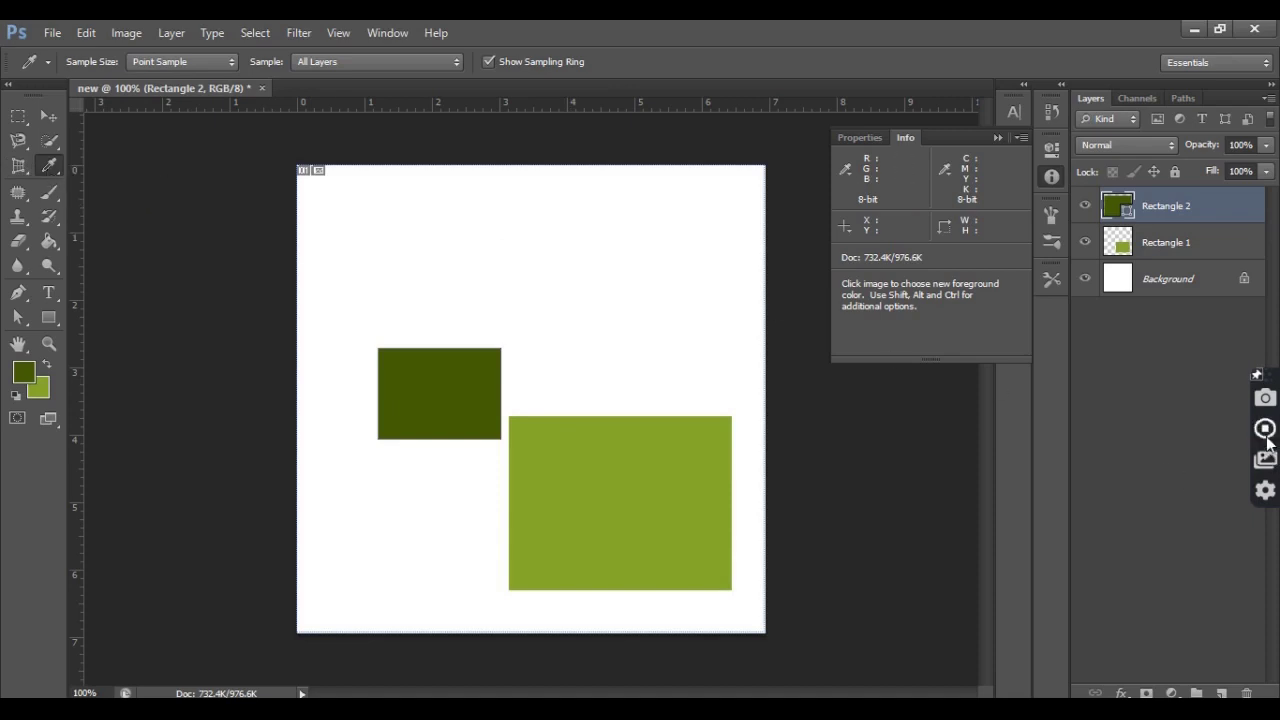
right_click(52, 175)
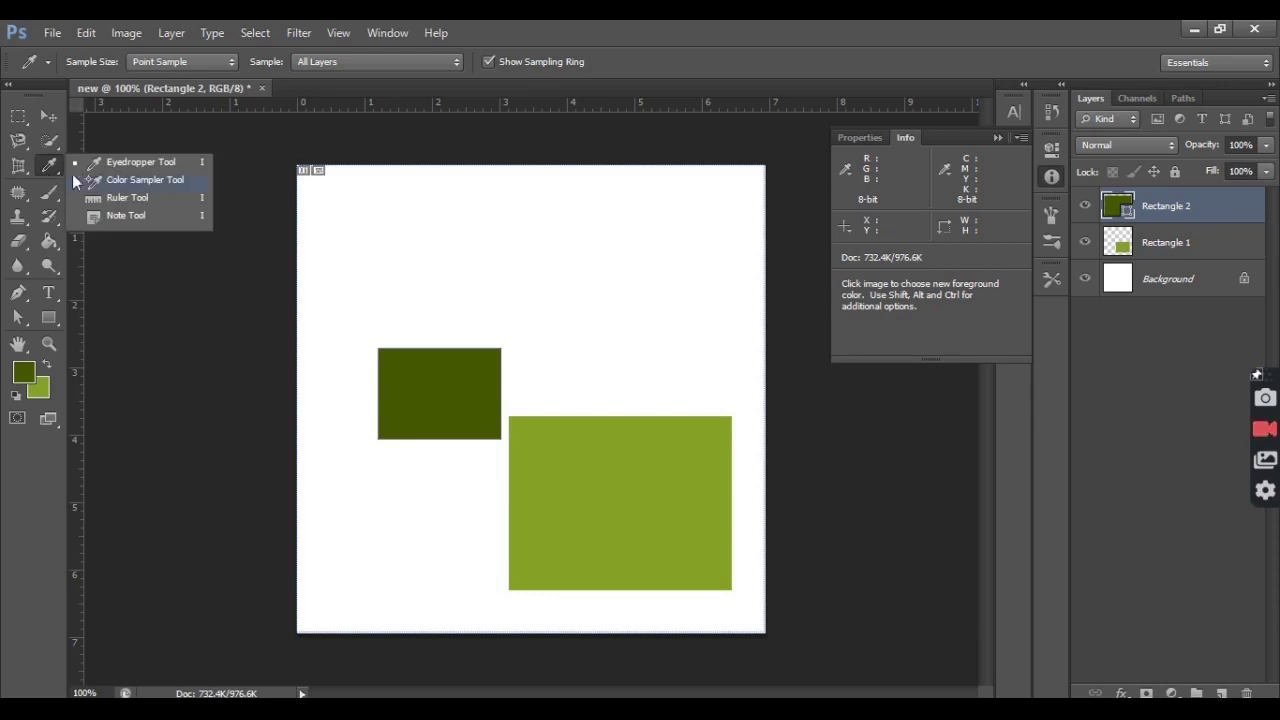
Step: Place colour sampler point #1 on the dark green rectangle and #2, #3 on the olive one
click(140, 181)
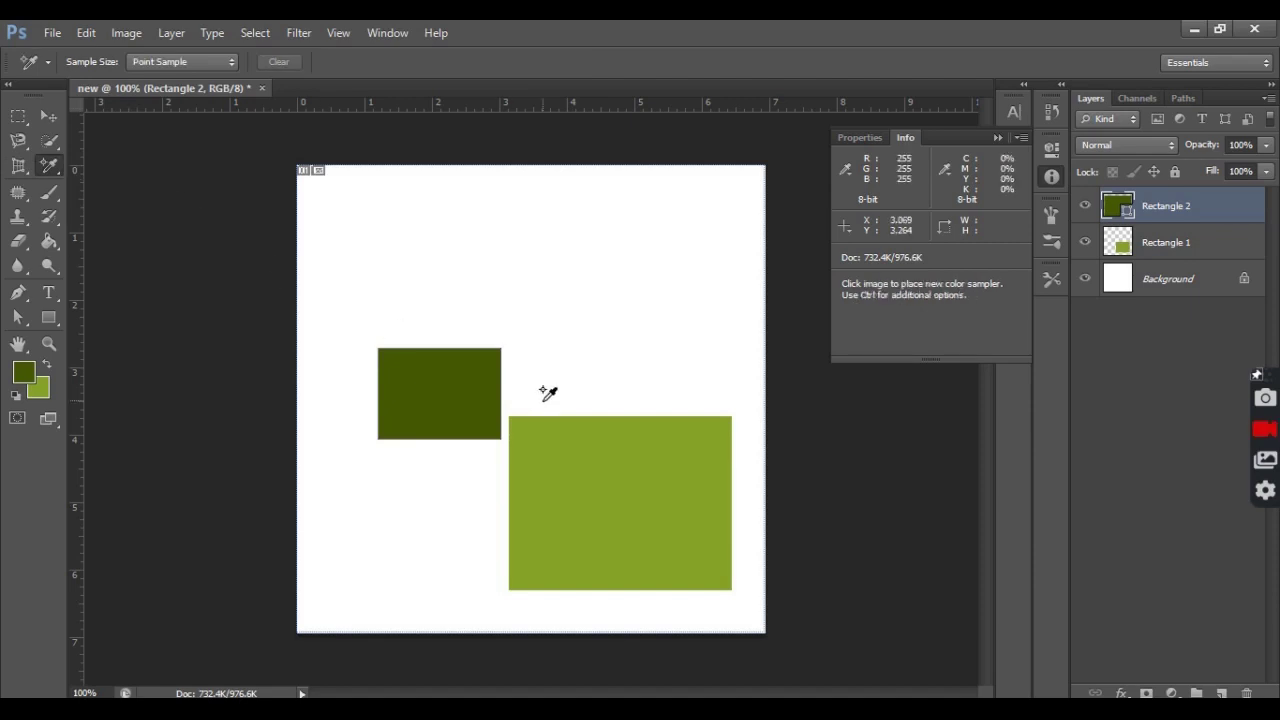
click(470, 397)
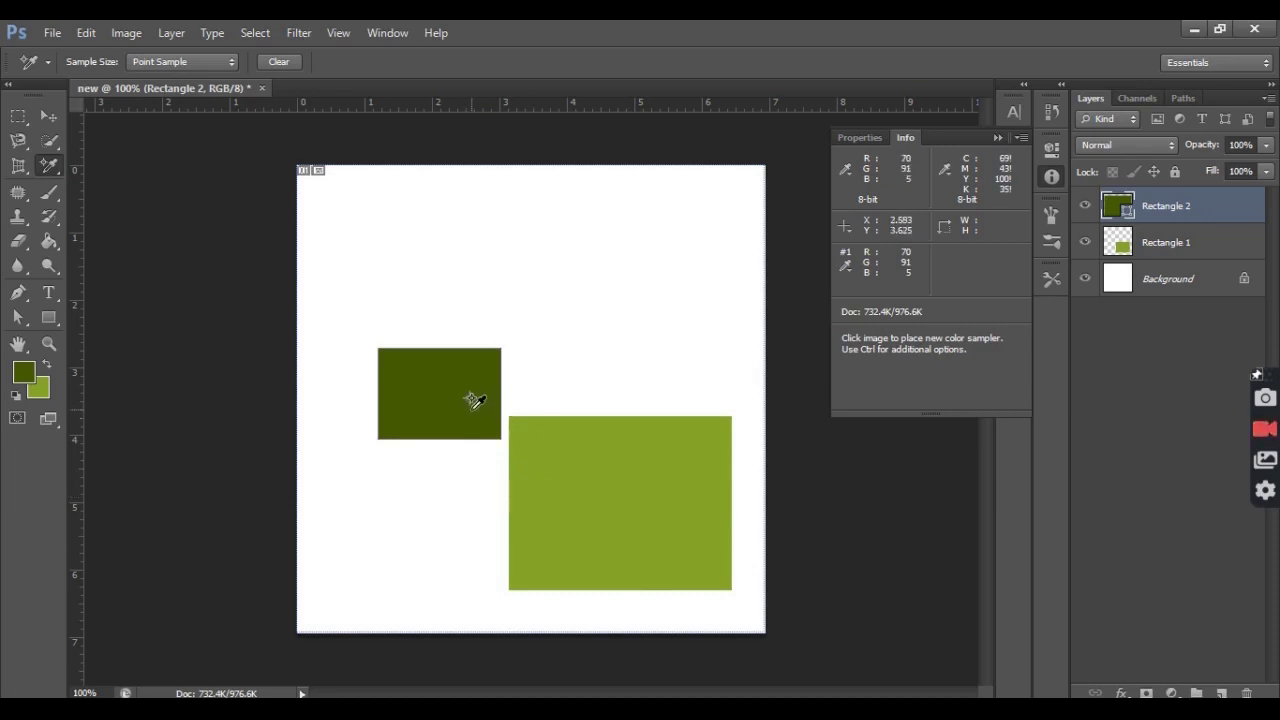
click(651, 492)
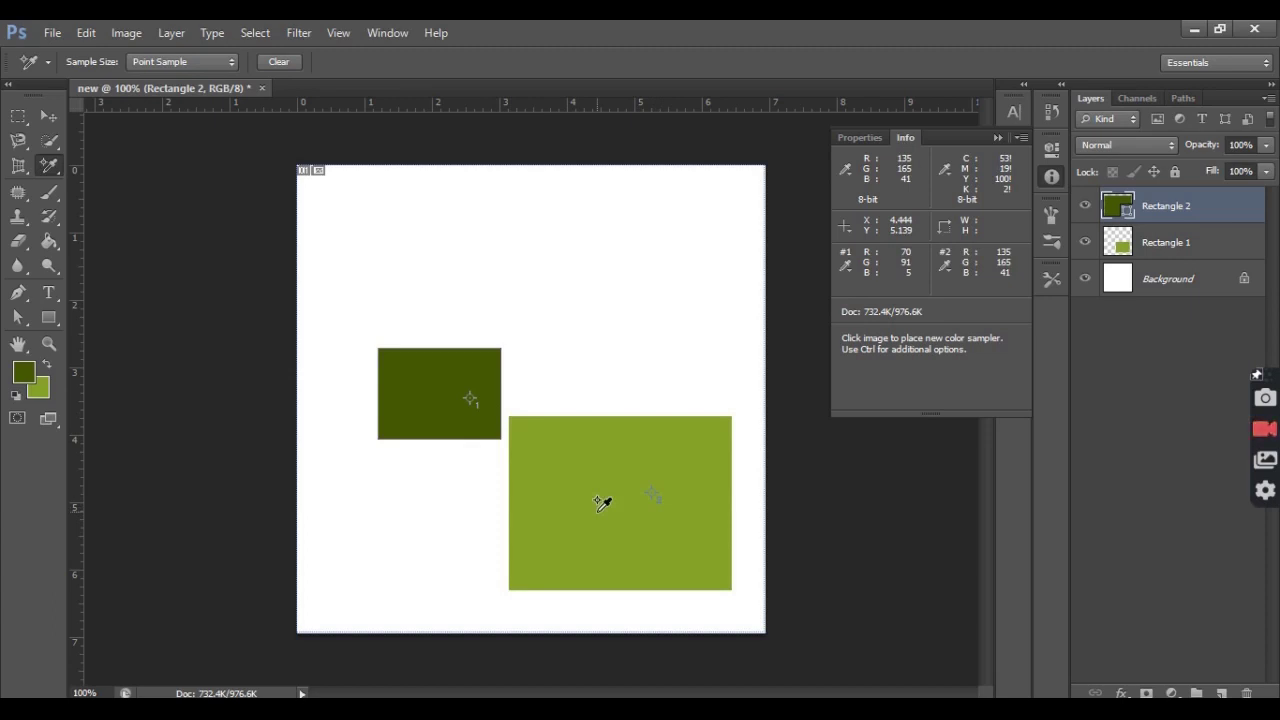
click(598, 512)
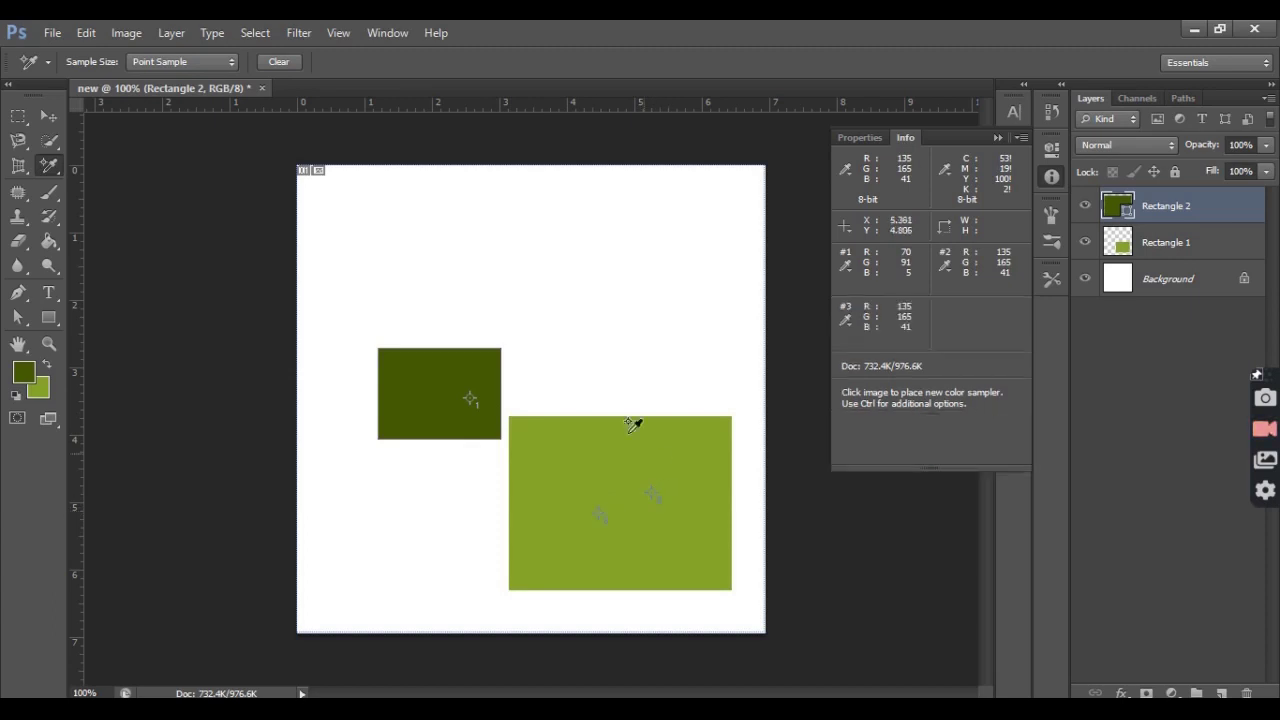
right_click(46, 173)
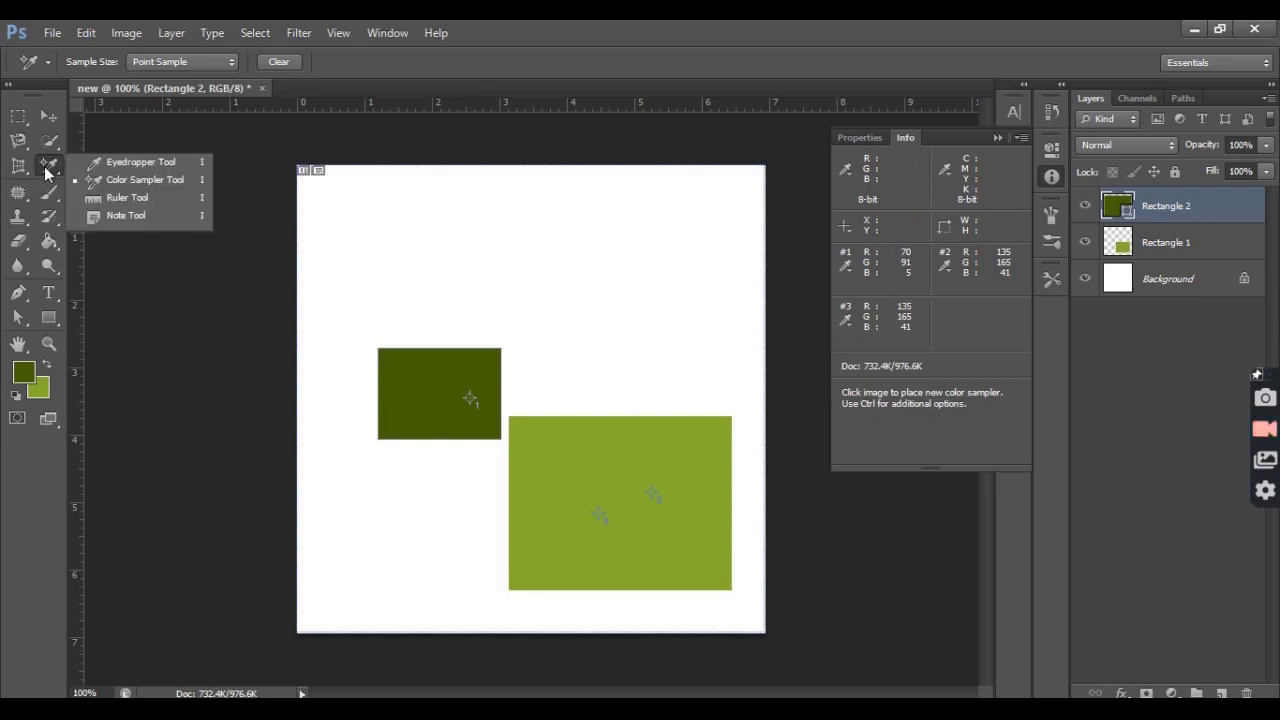
click(116, 198)
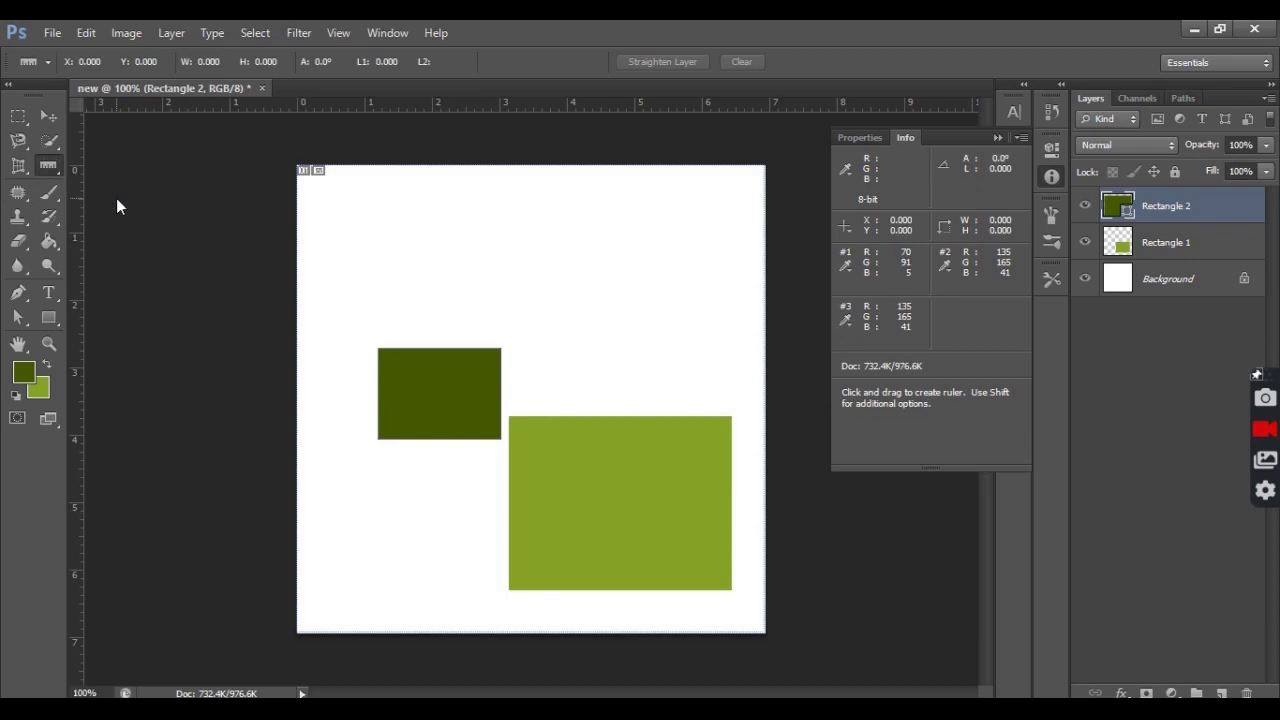
Step: Measure the canvas width (6.944) and the olive rectangle's top edge with the Ruler
click(996, 138)
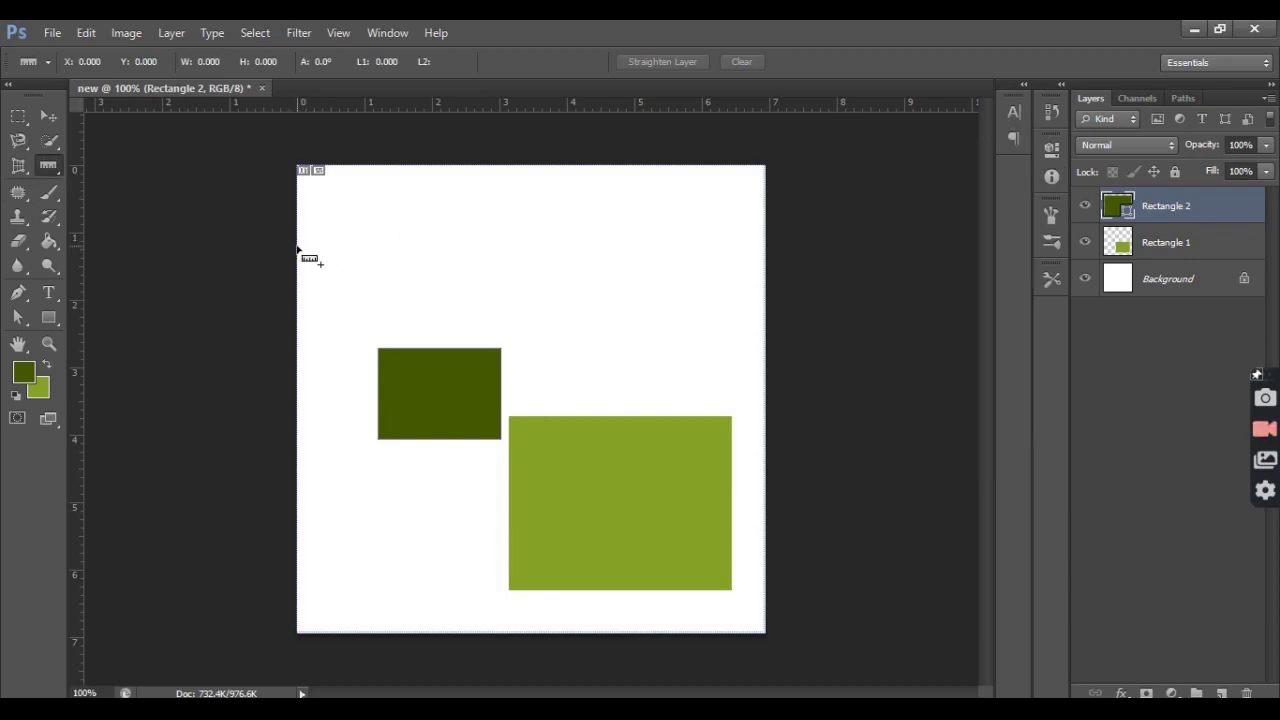
drag(297, 246, 766, 247)
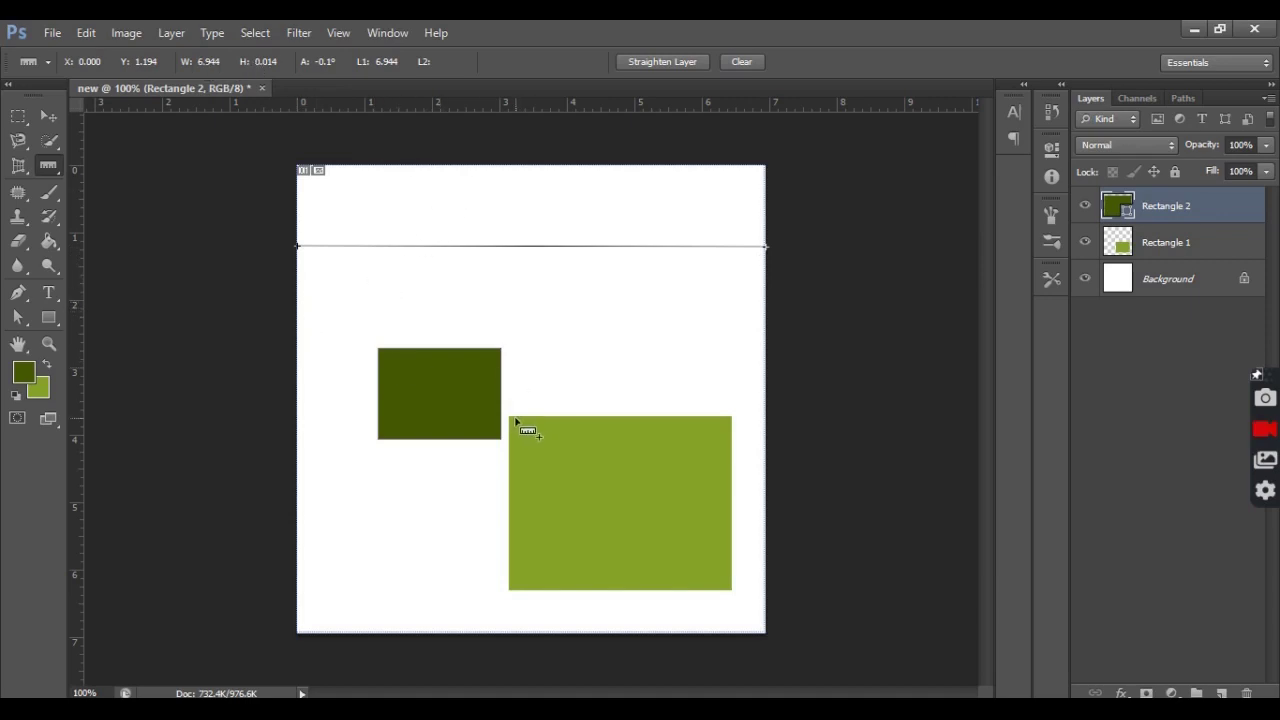
drag(518, 424, 730, 424)
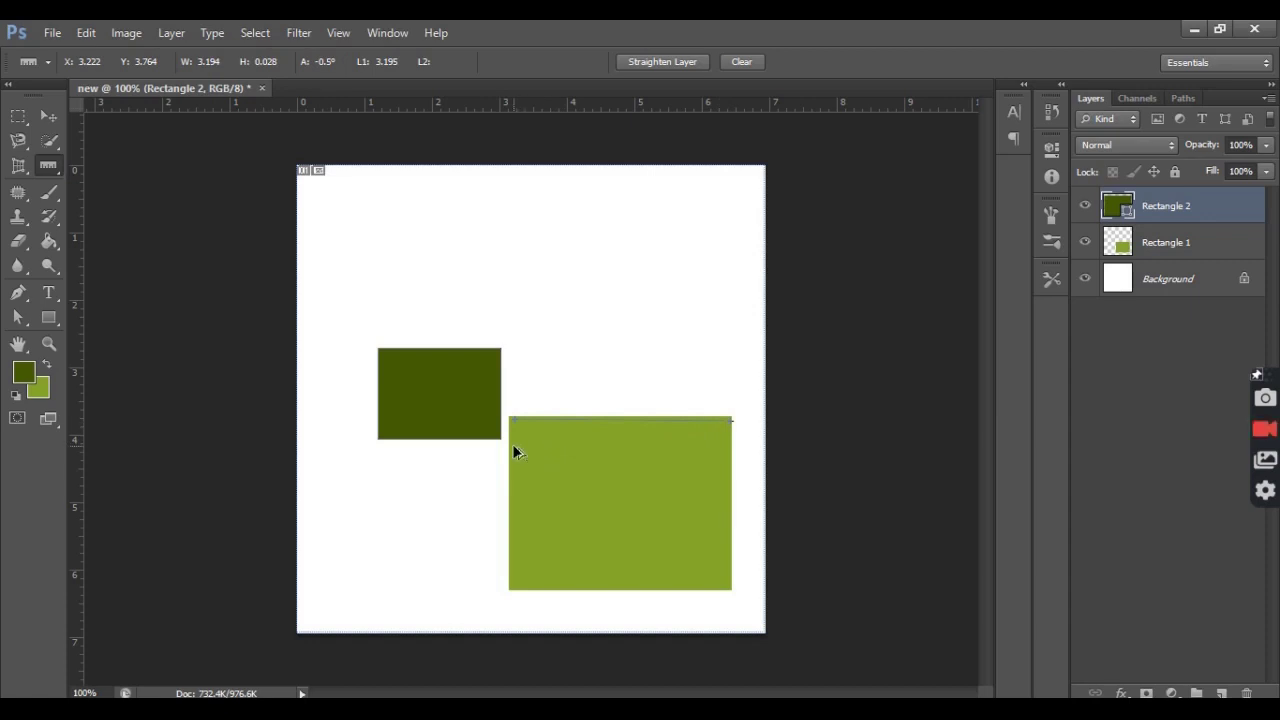
Step: Undo the accidental fill deletion, remeasure the top edge (3.292, 0.2°), and clear the measurement
key(Delete)
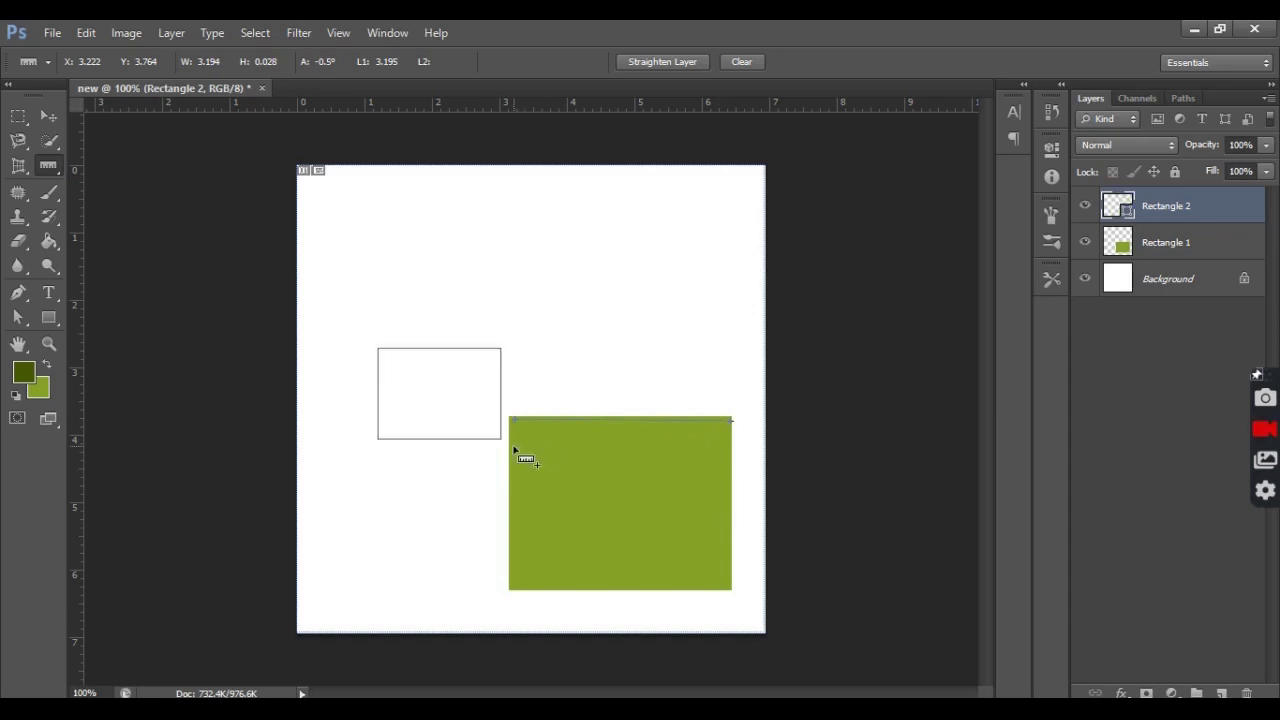
click(740, 62)
key(ctrl+z)
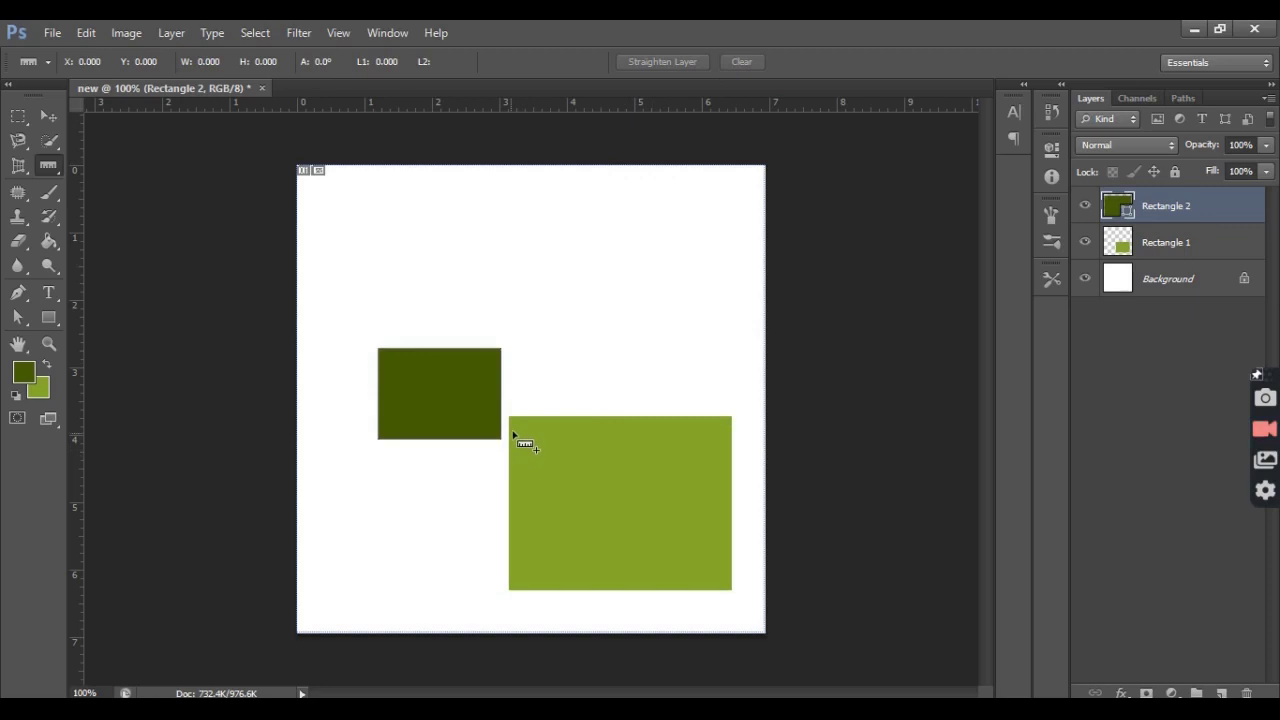
drag(508, 431, 732, 433)
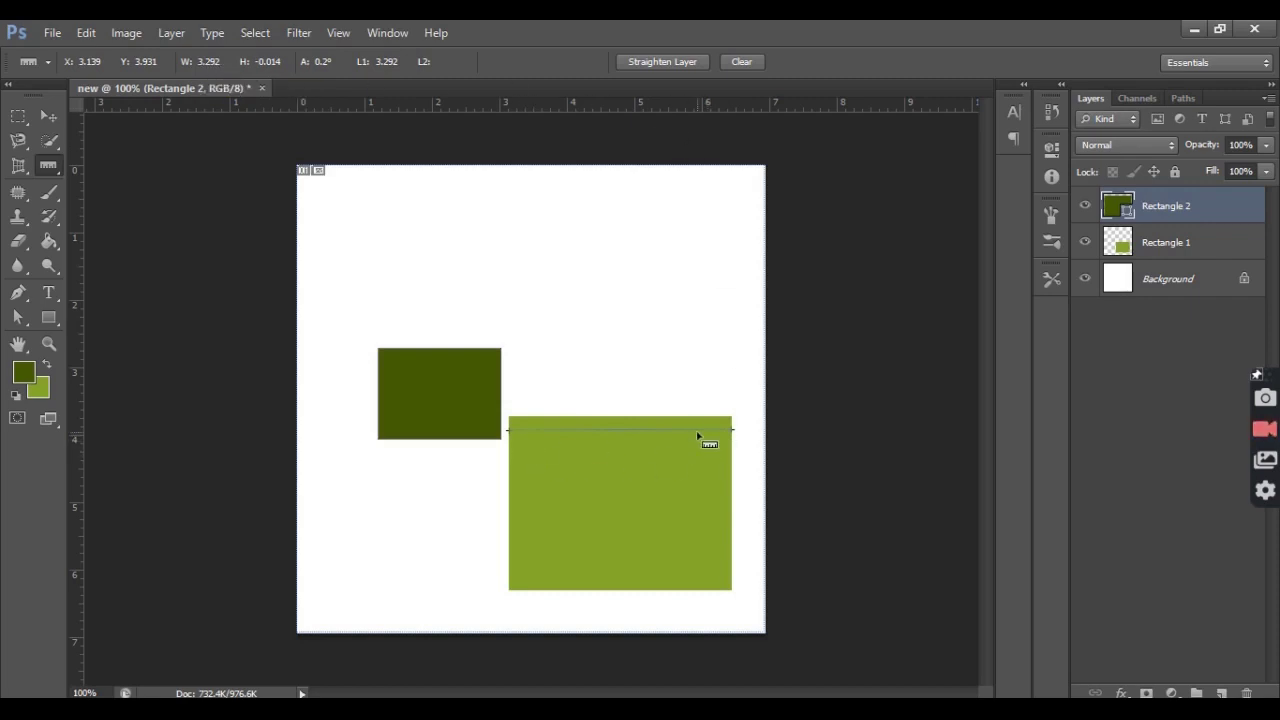
click(740, 63)
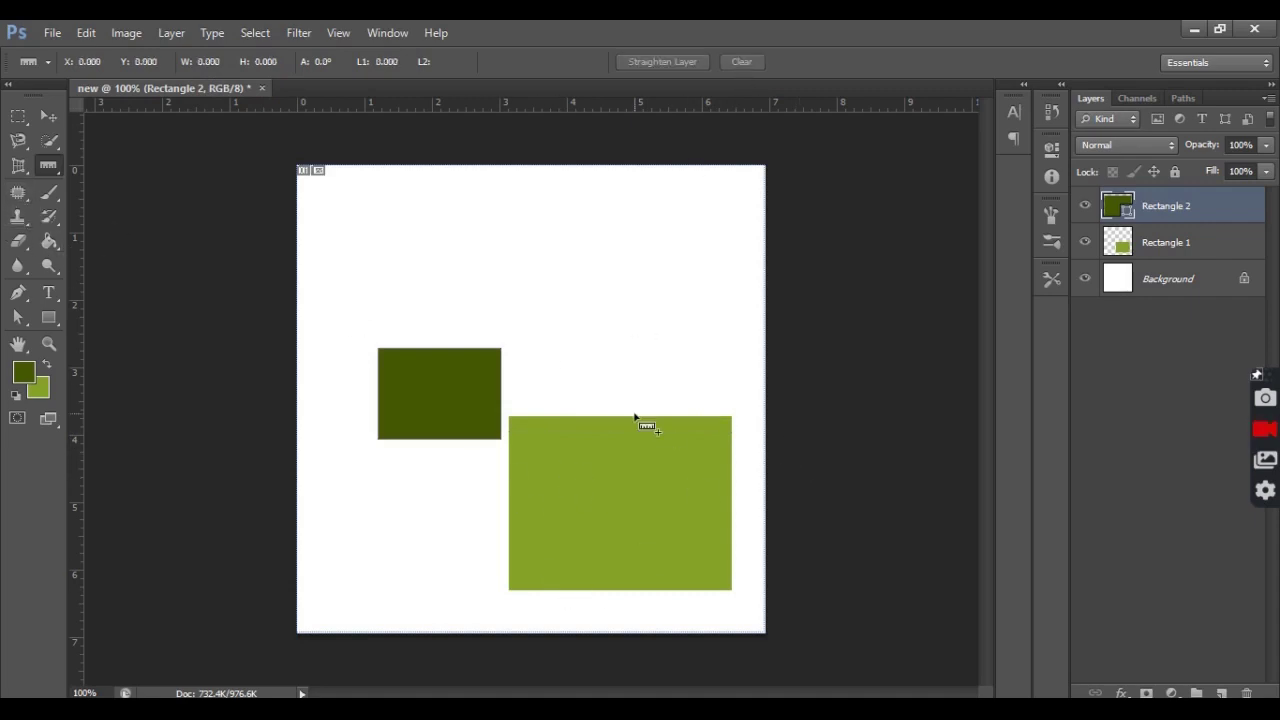
Step: Select the Spot Healing Brush from the healing tool group
click(22, 200)
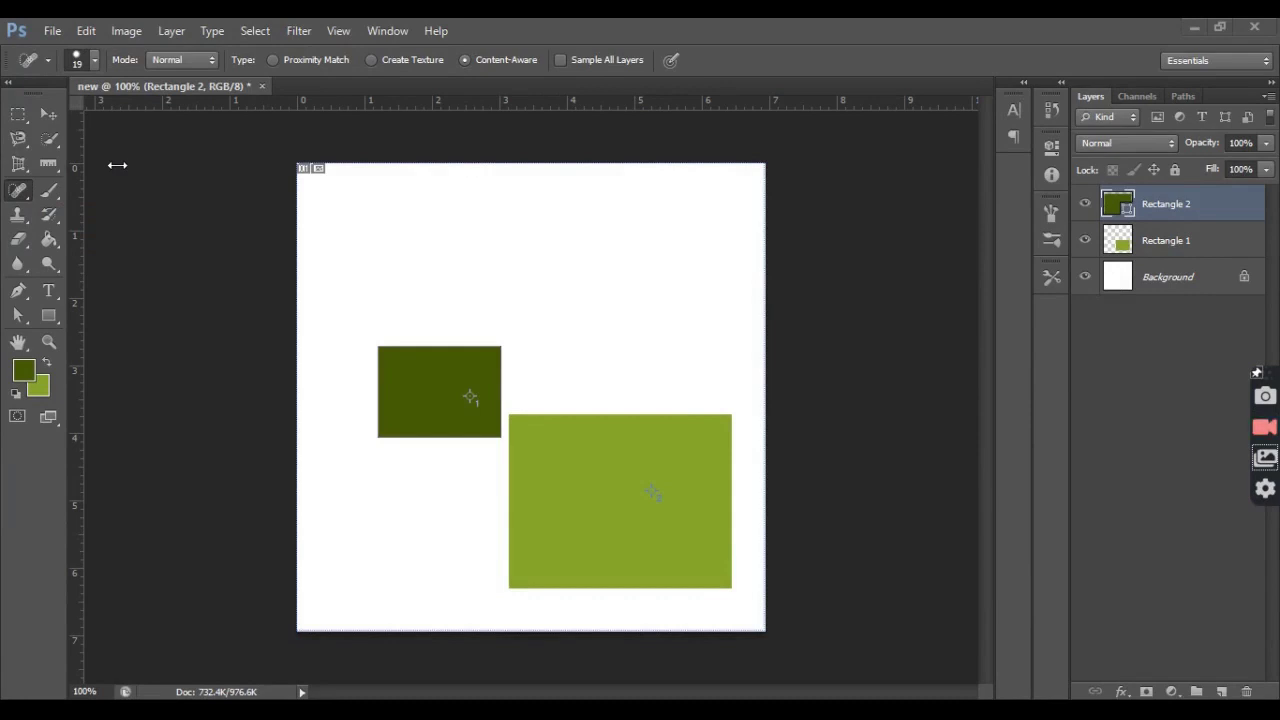
right_click(18, 192)
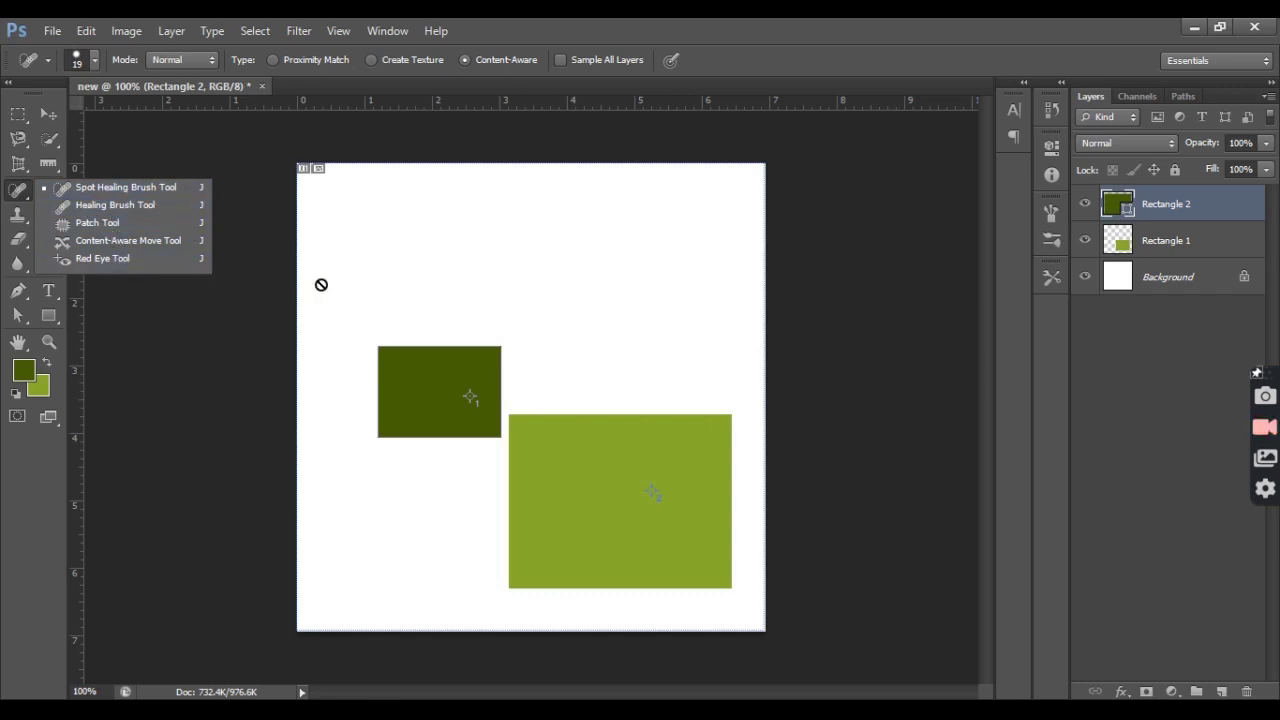
click(95, 189)
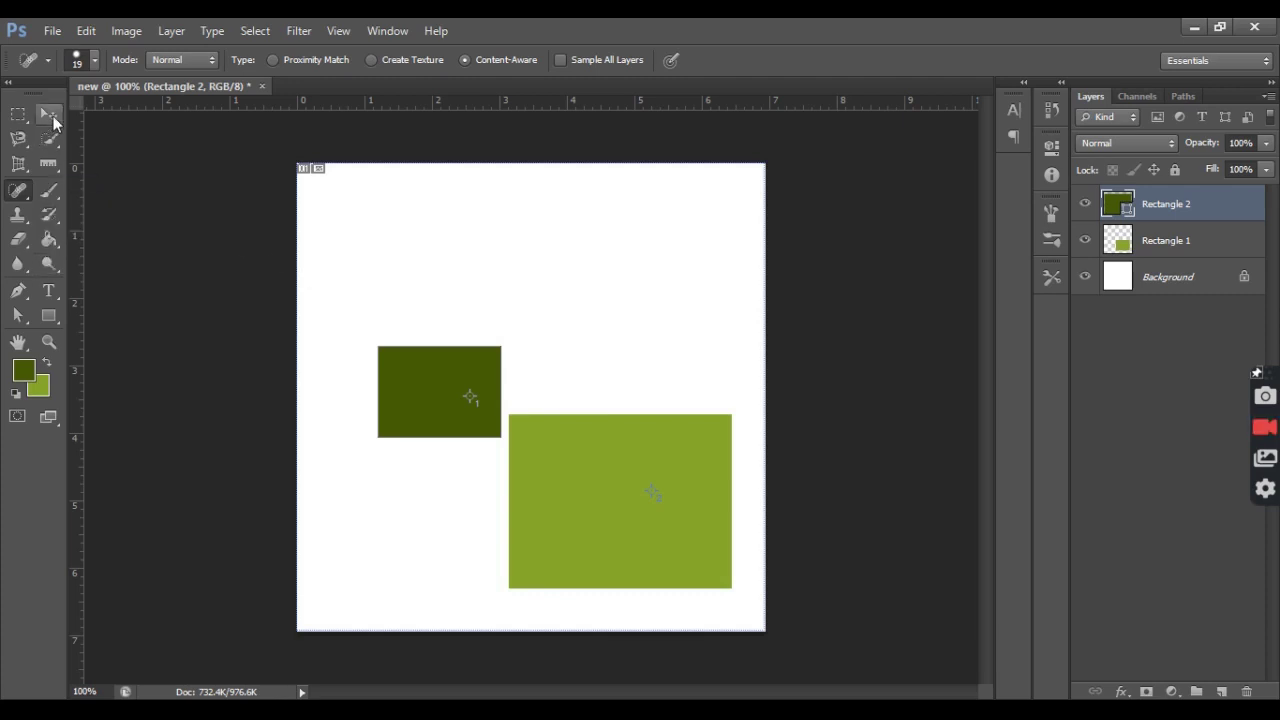